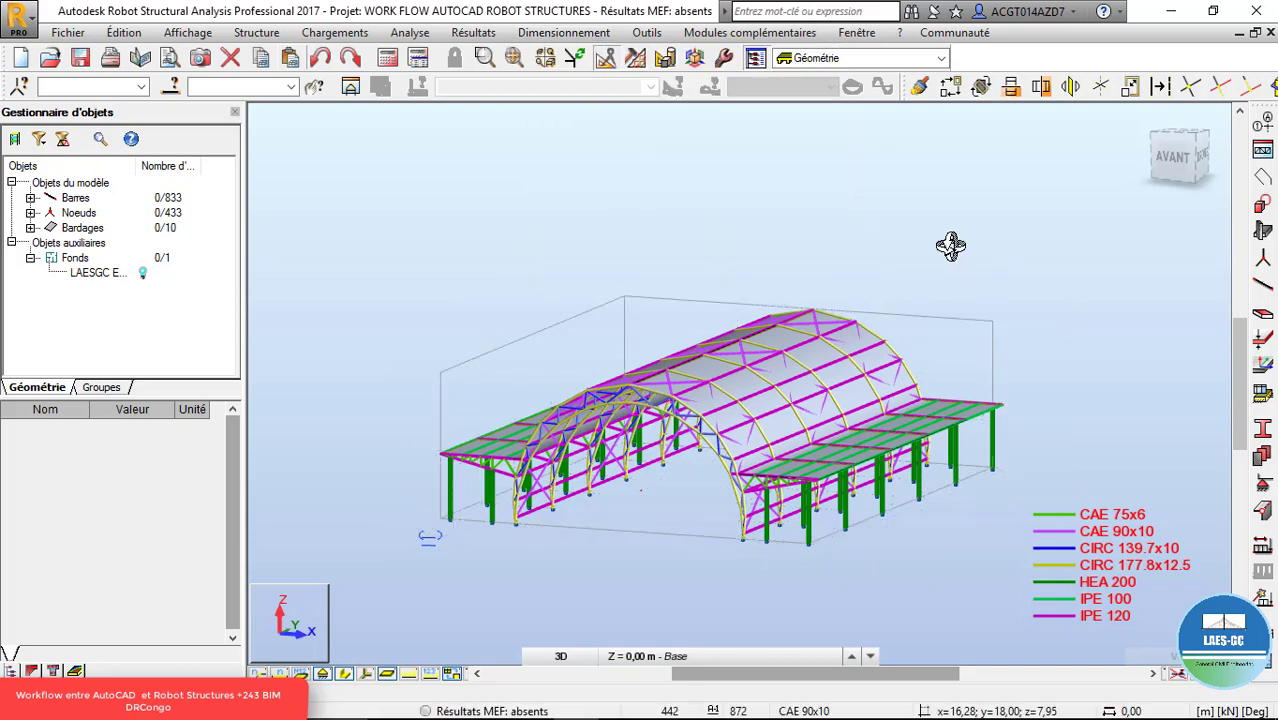
# - Open the load case definition and make the name of case 1 ready for editing
pyautogui.scroll(-5, 548, 374)
pyautogui.scroll(2, 660, 357)
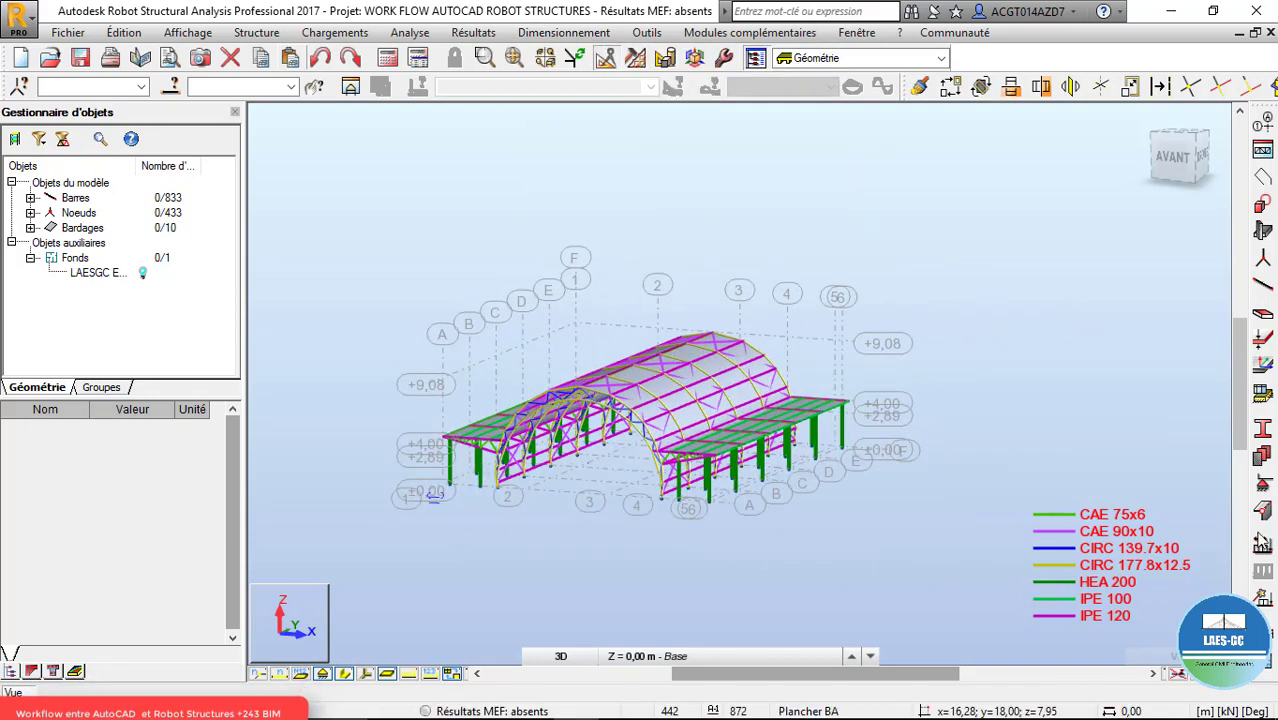
pyautogui.click(1262, 548)
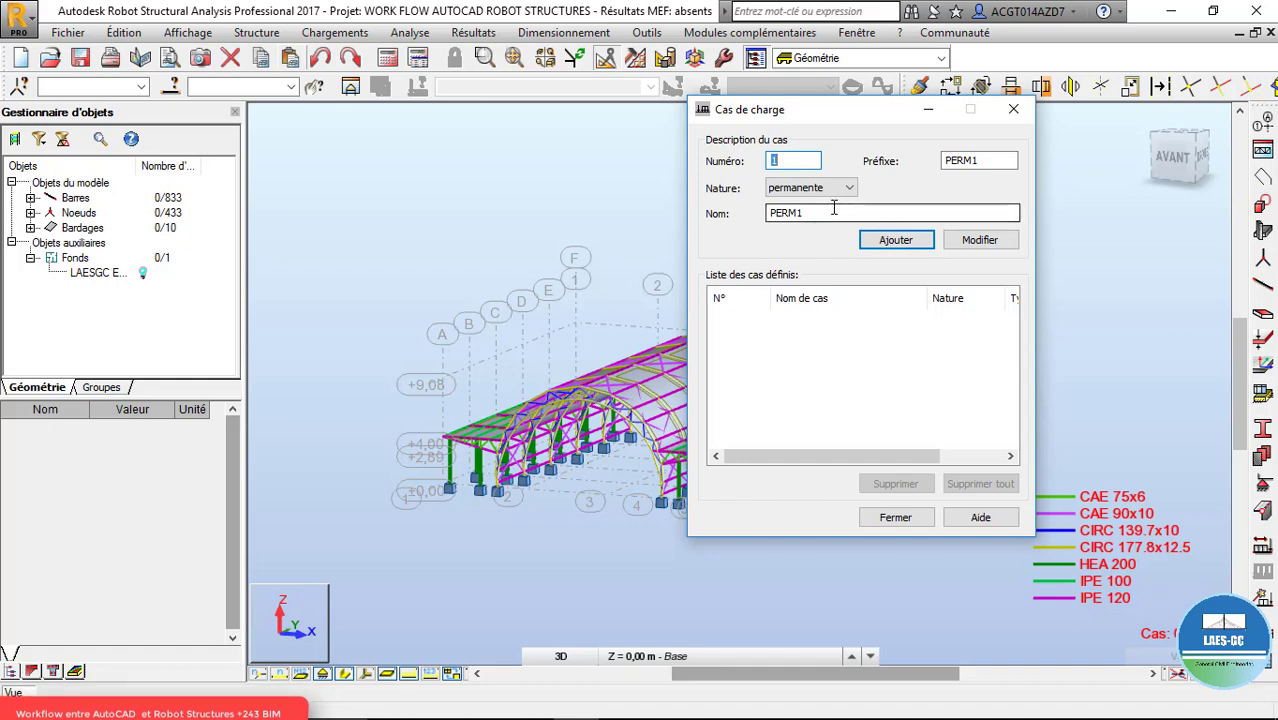
pyautogui.moveTo(933, 212); pyautogui.dragTo(642, 203)
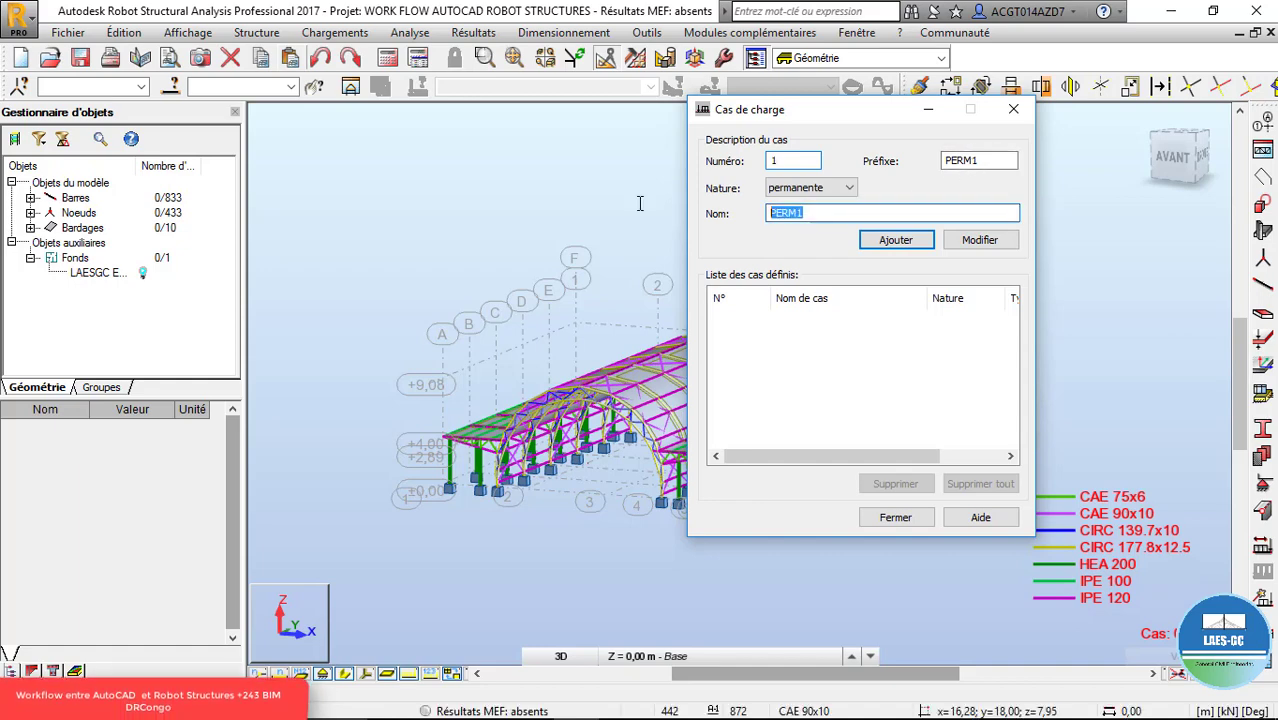
# - Turn off the colour legends for sections (Profilés) and materials (Matériaux) in the model's display attributes
pyautogui.click(345, 673)
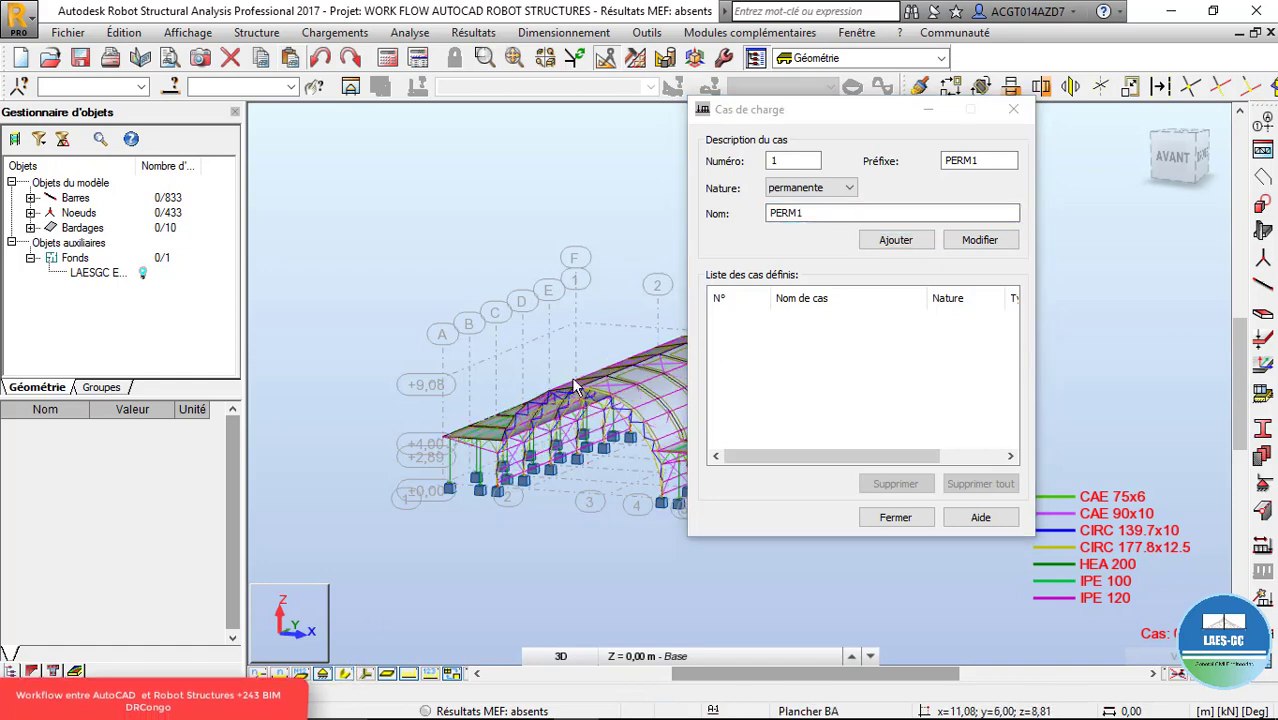
pyautogui.moveTo(50, 680)
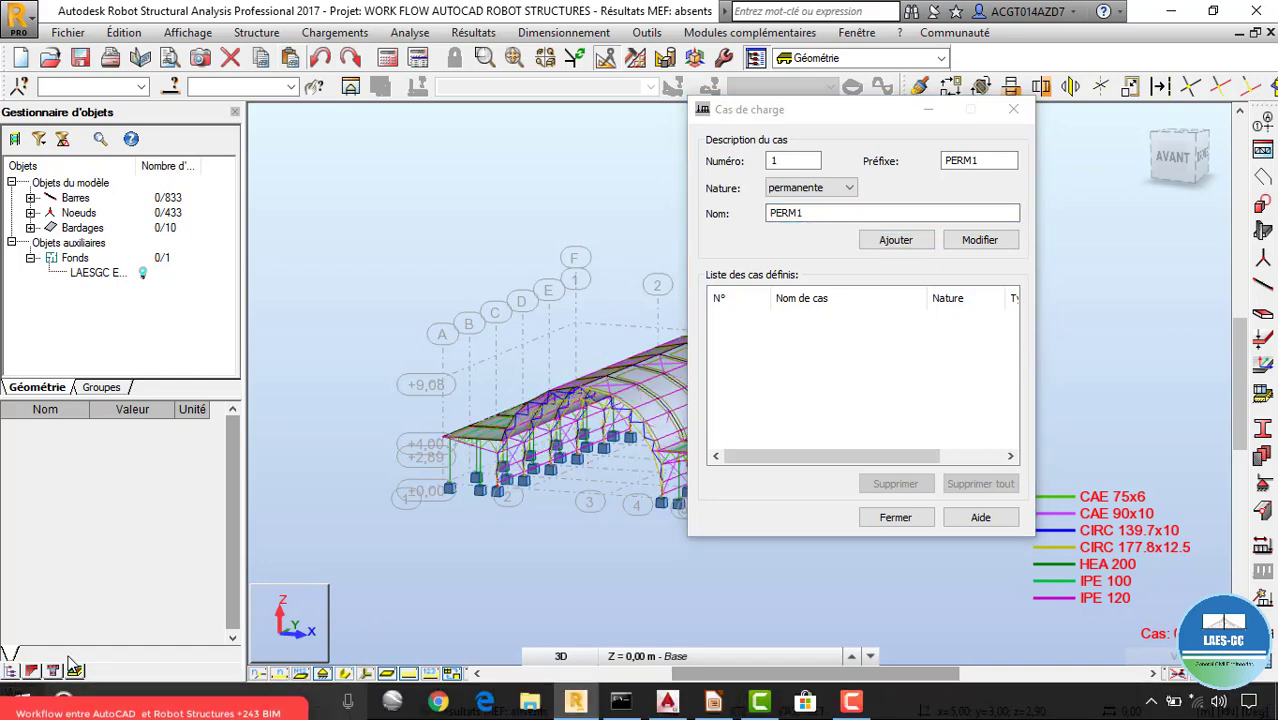
pyautogui.click(452, 673)
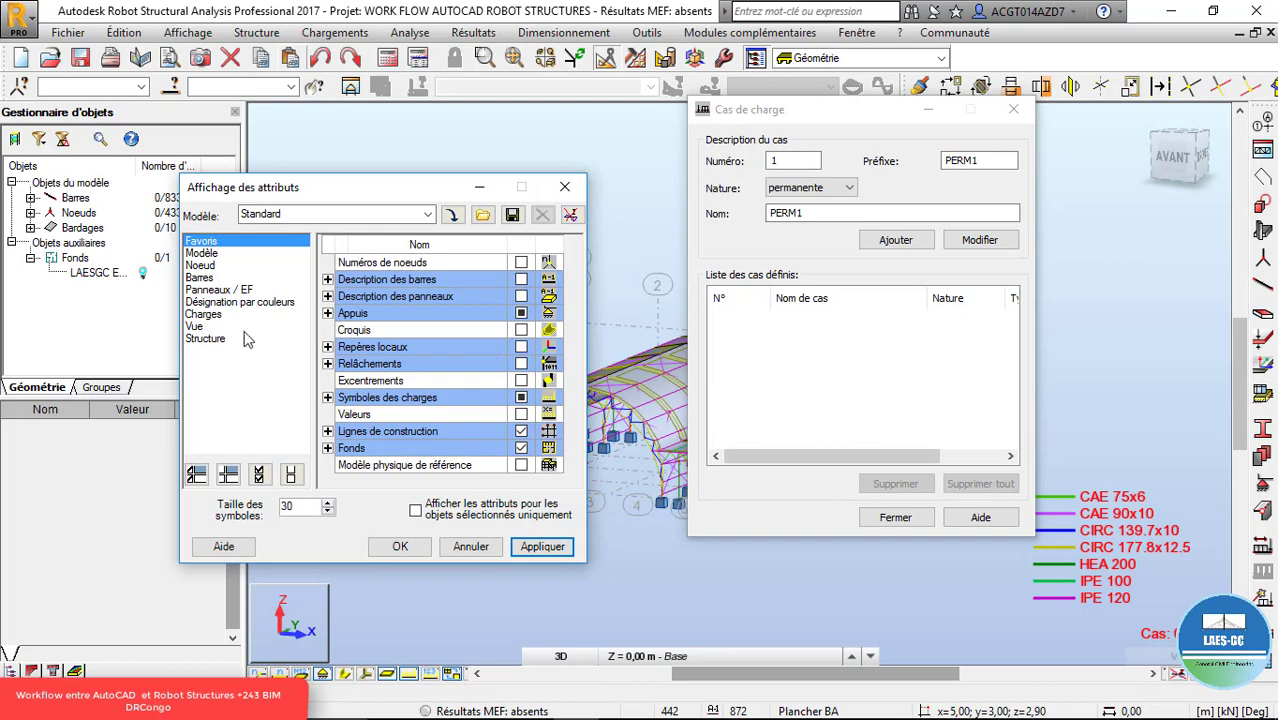
pyautogui.click(250, 302)
pyautogui.click(521, 279)
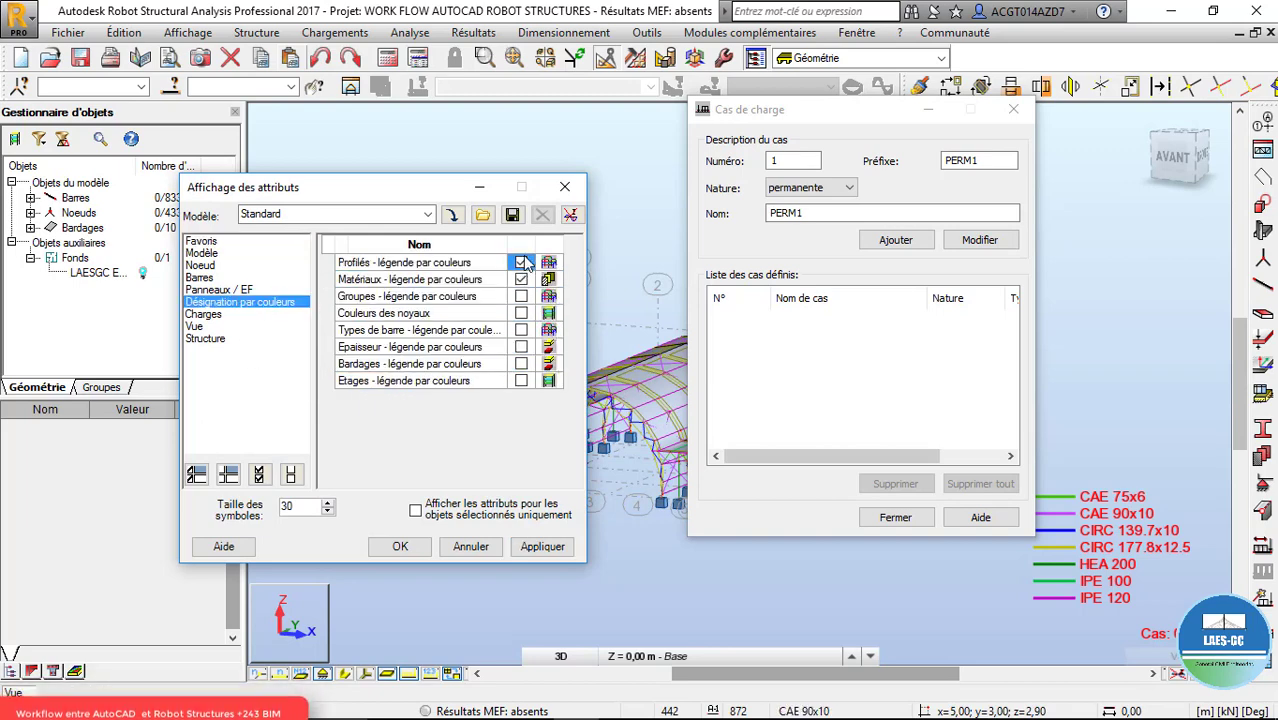
pyautogui.click(521, 262)
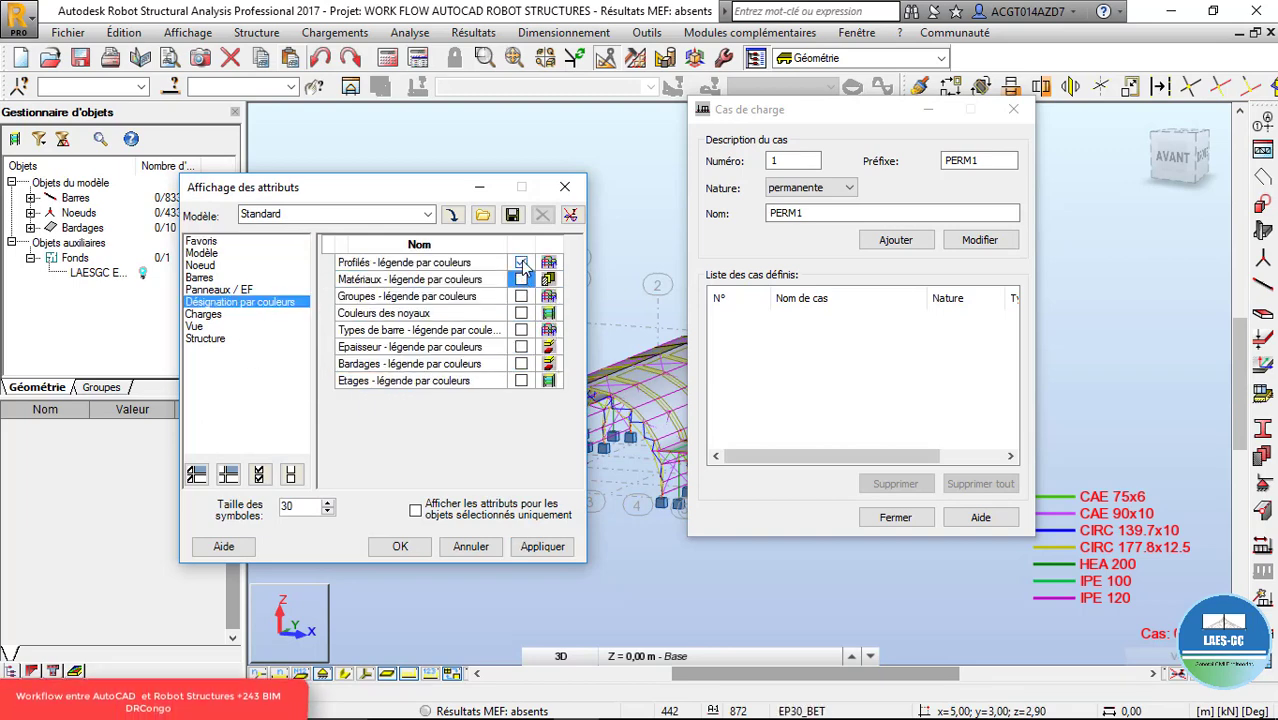
pyautogui.click(542, 546)
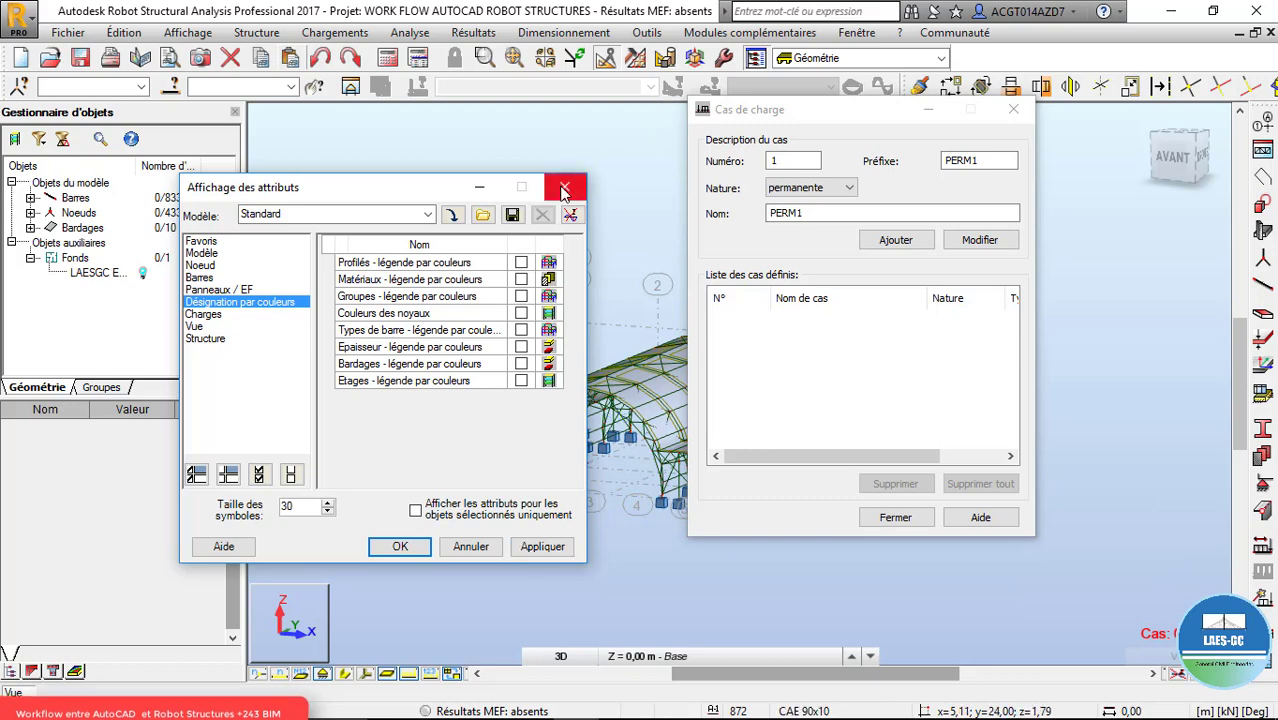
pyautogui.click(564, 187)
# - Name the permanent load case G1 and add it to the list of defined cases
pyautogui.click(686, 203)
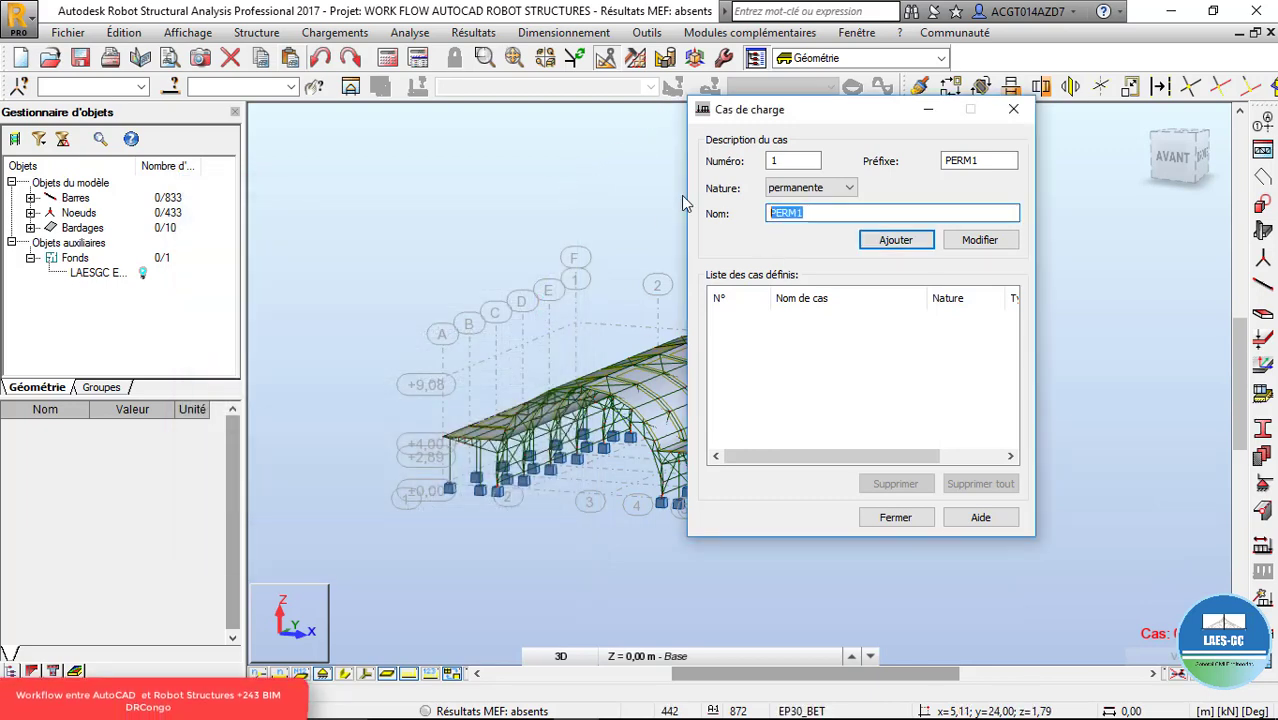
pyautogui.write('G1')
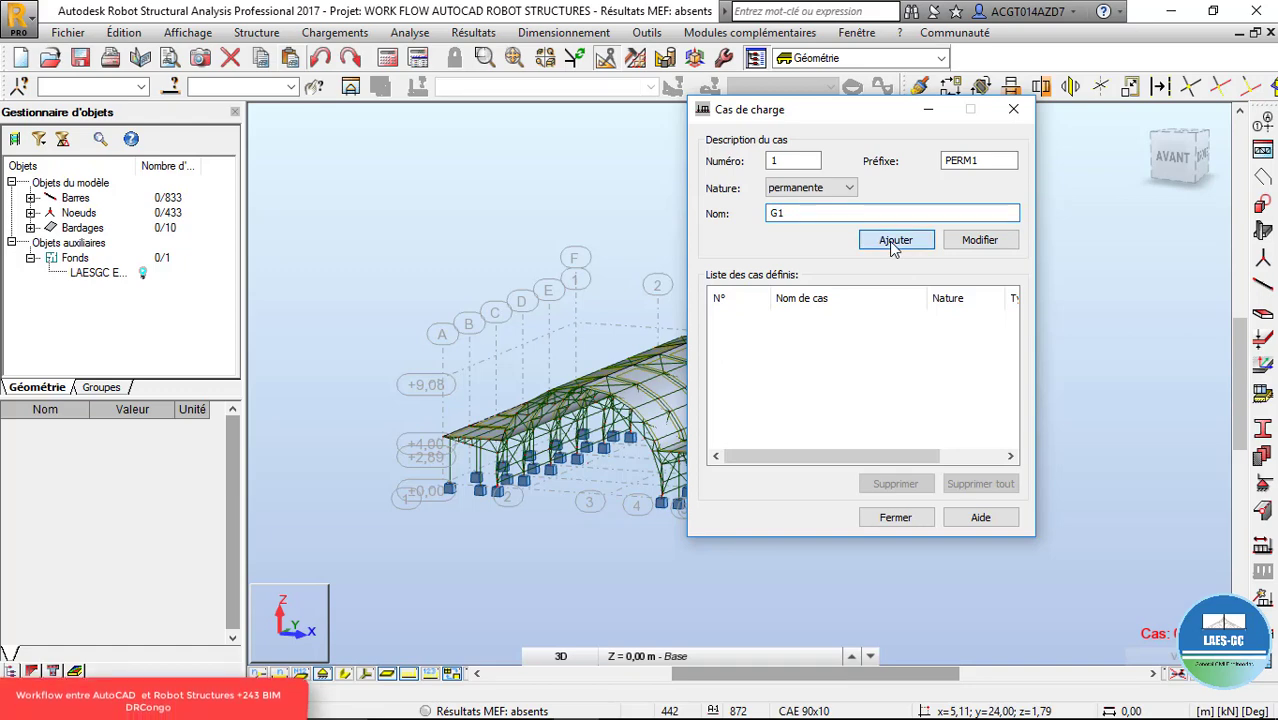
pyautogui.click(893, 241)
# - Add a load case named Q1 of nature d'exploitation with the prefix Entretien, and finish defining cases
pyautogui.scroll(-3, 443, 292)
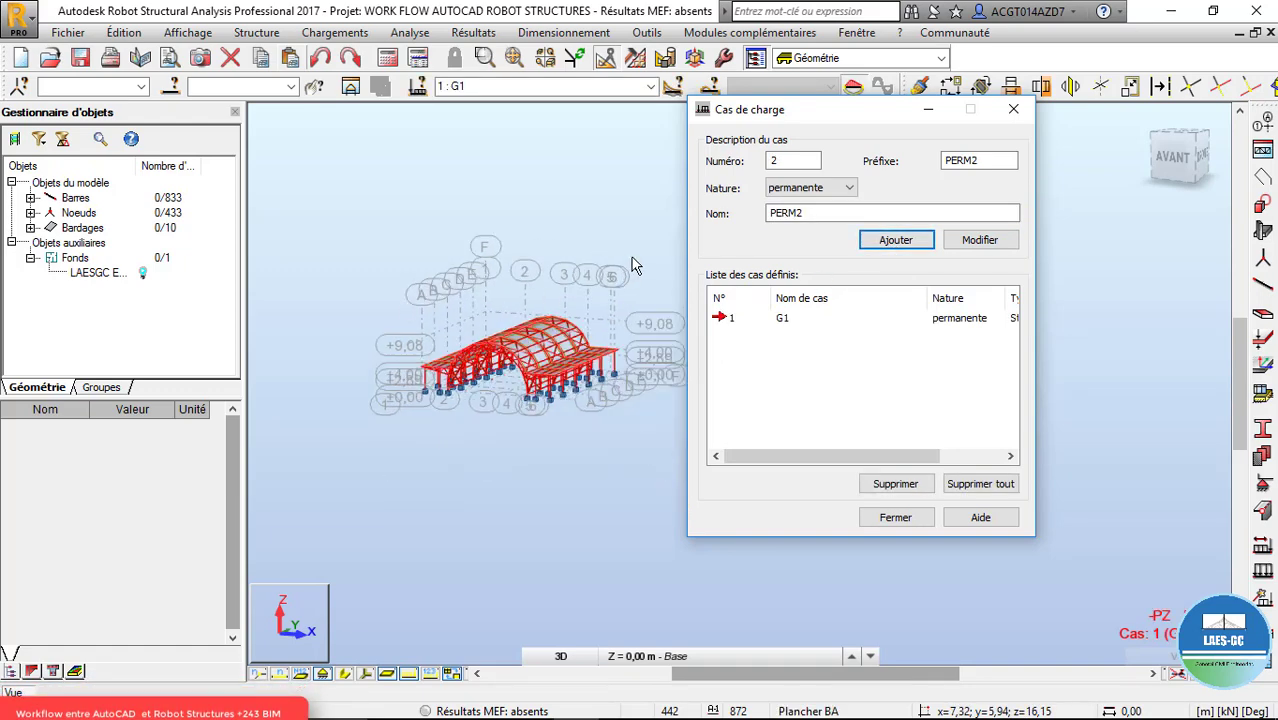
pyautogui.rightClick(480, 278)
pyautogui.click(491, 363)
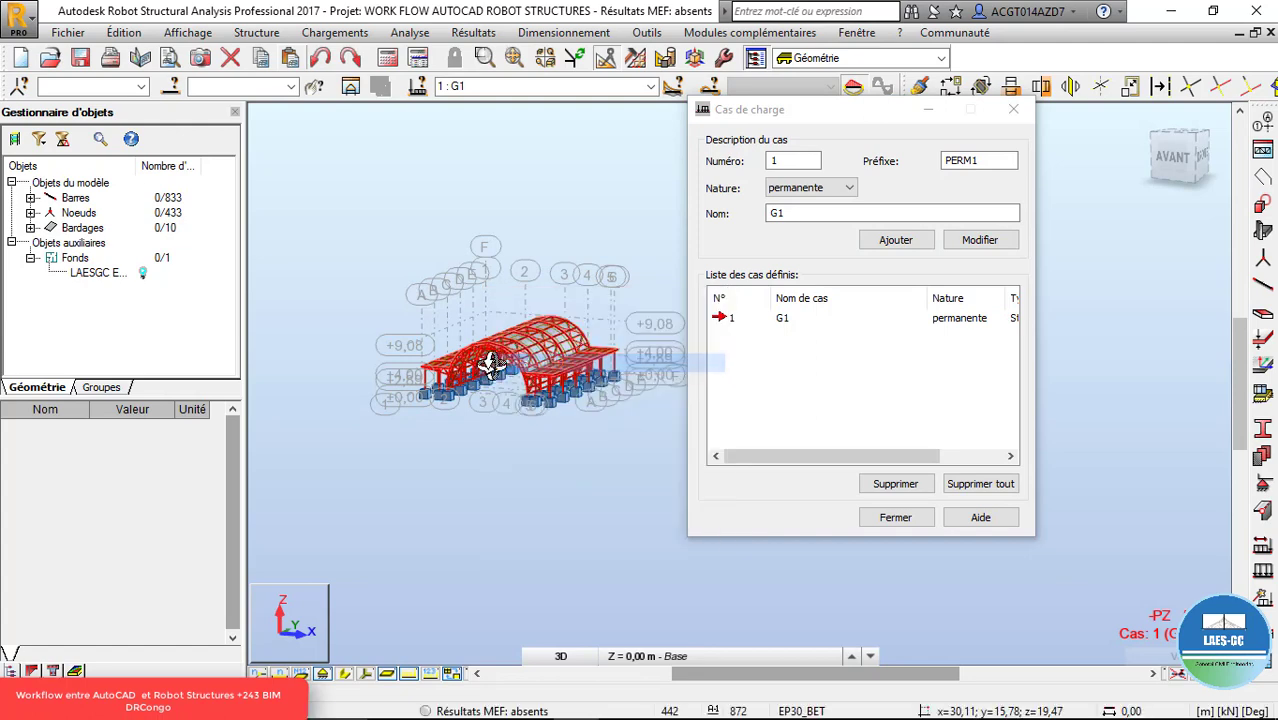
pyautogui.scroll(5, 522, 337)
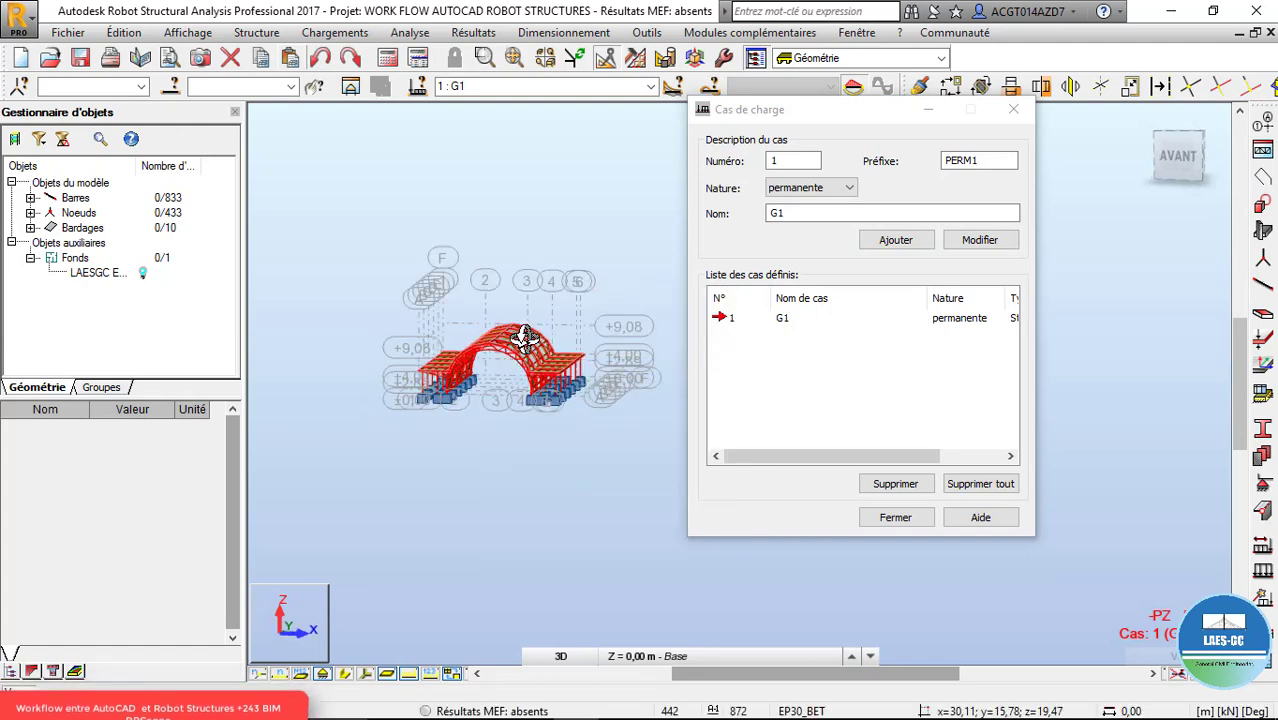
pyautogui.click(849, 190)
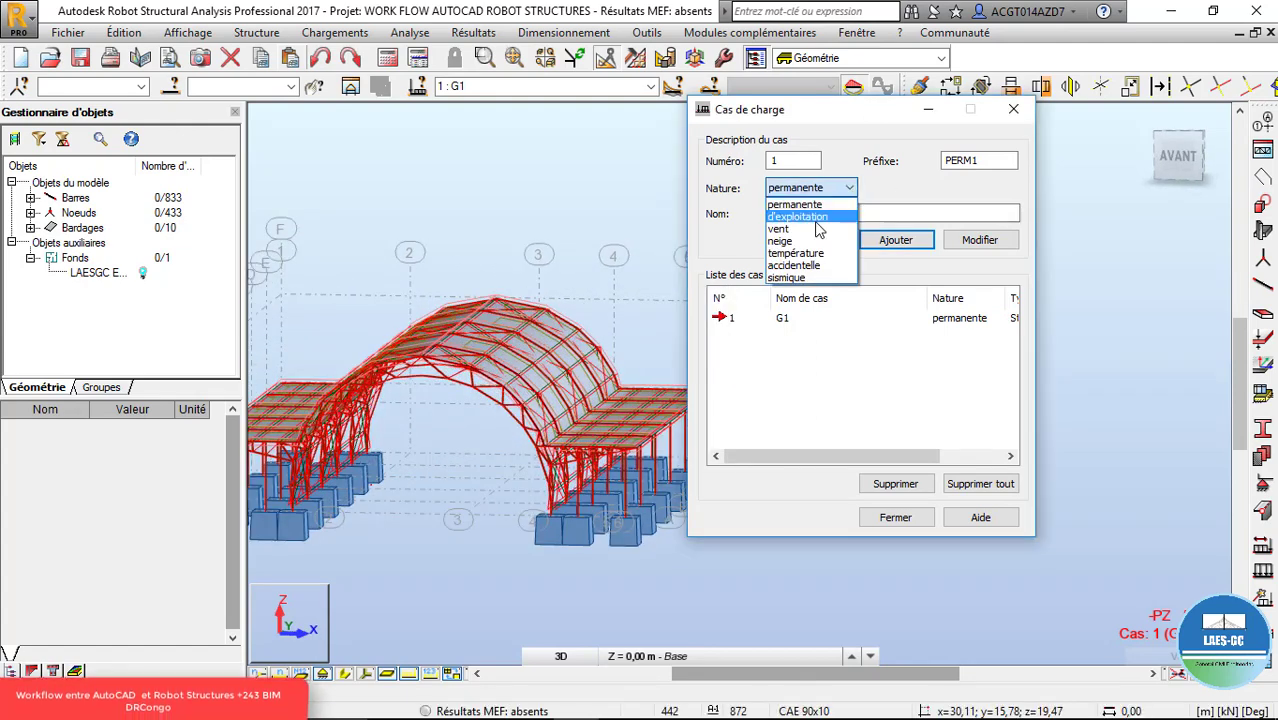
pyautogui.click(816, 218)
pyautogui.doubleClick(777, 213)
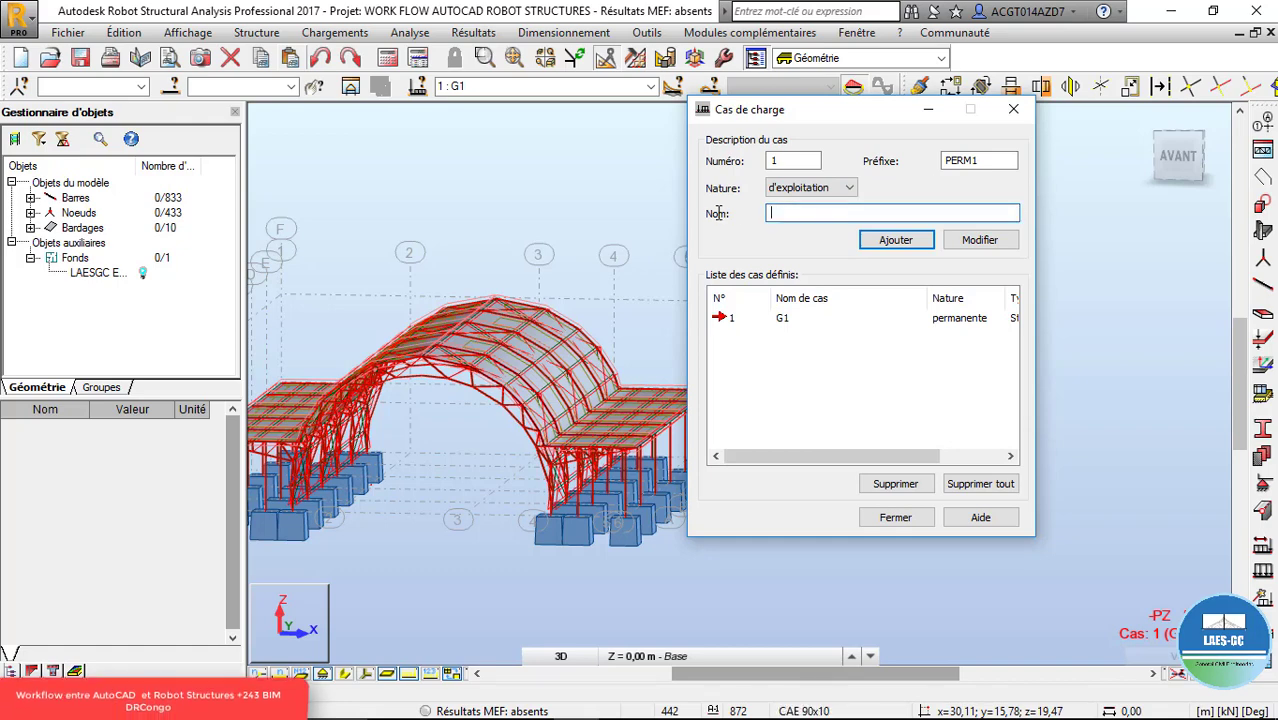
pyautogui.write('Q')
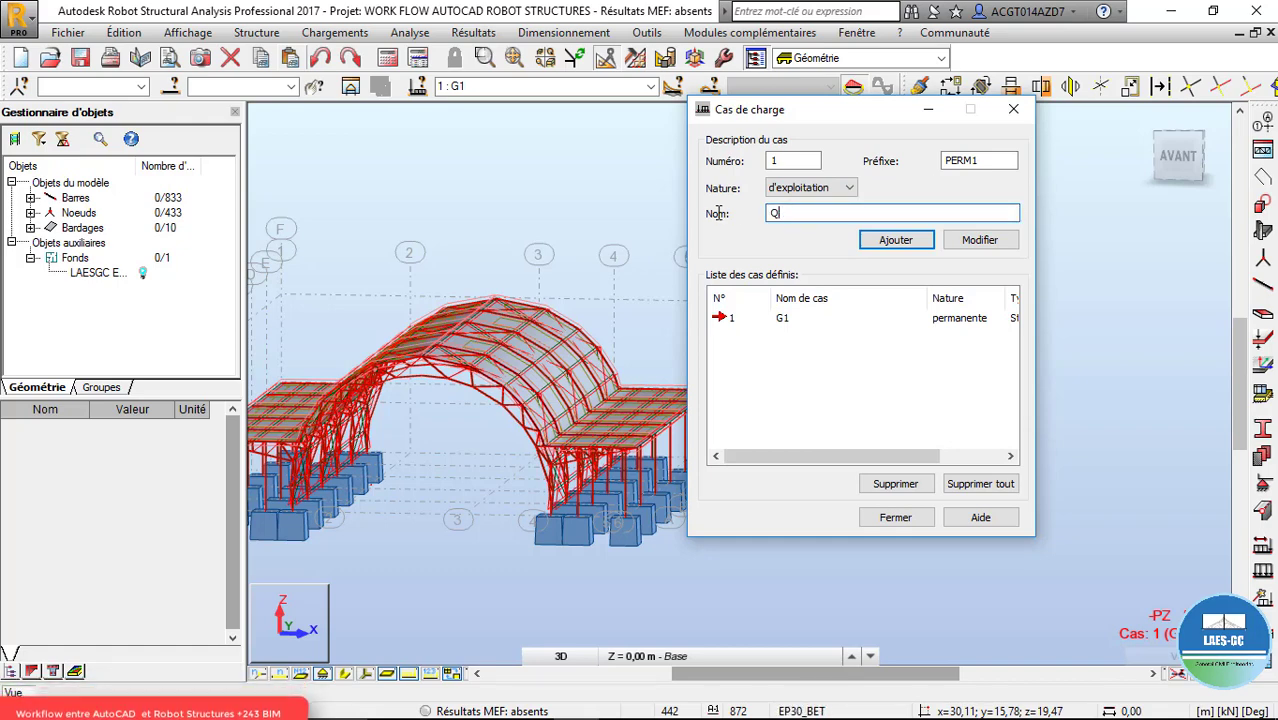
pyautogui.write('A1')
pyautogui.doubleClick(975, 160)
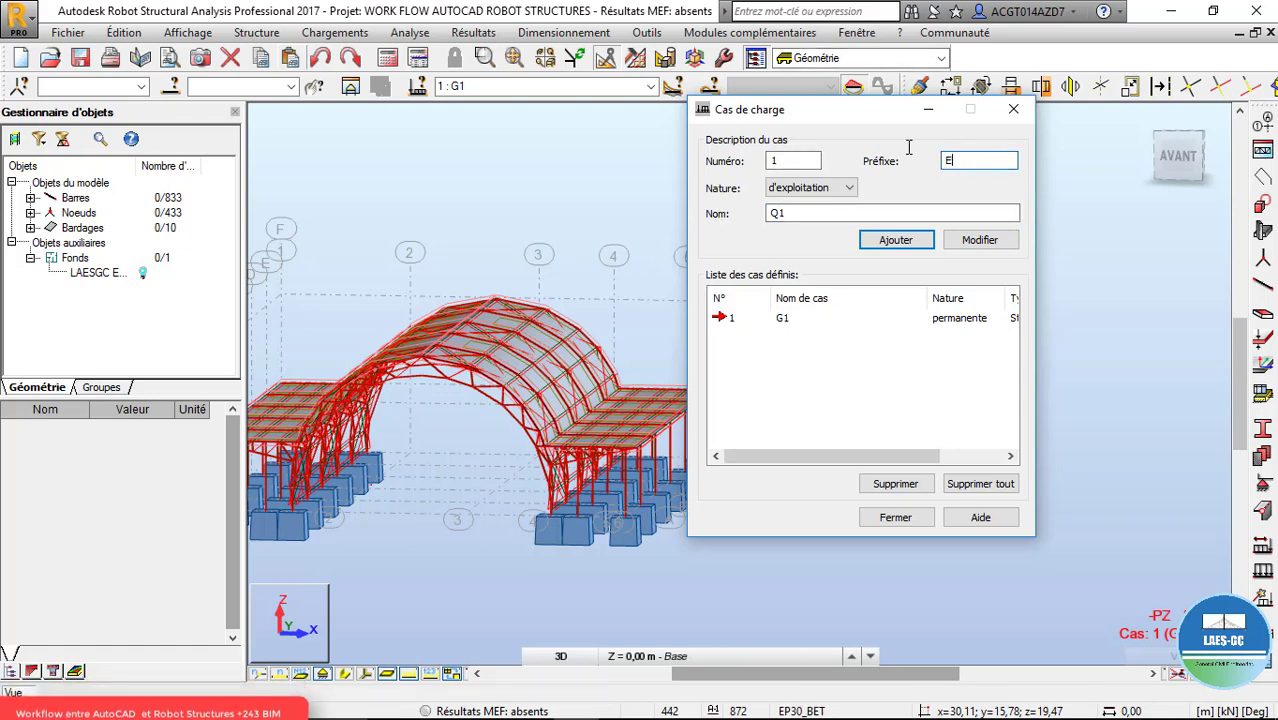
pyautogui.write('Entretien')
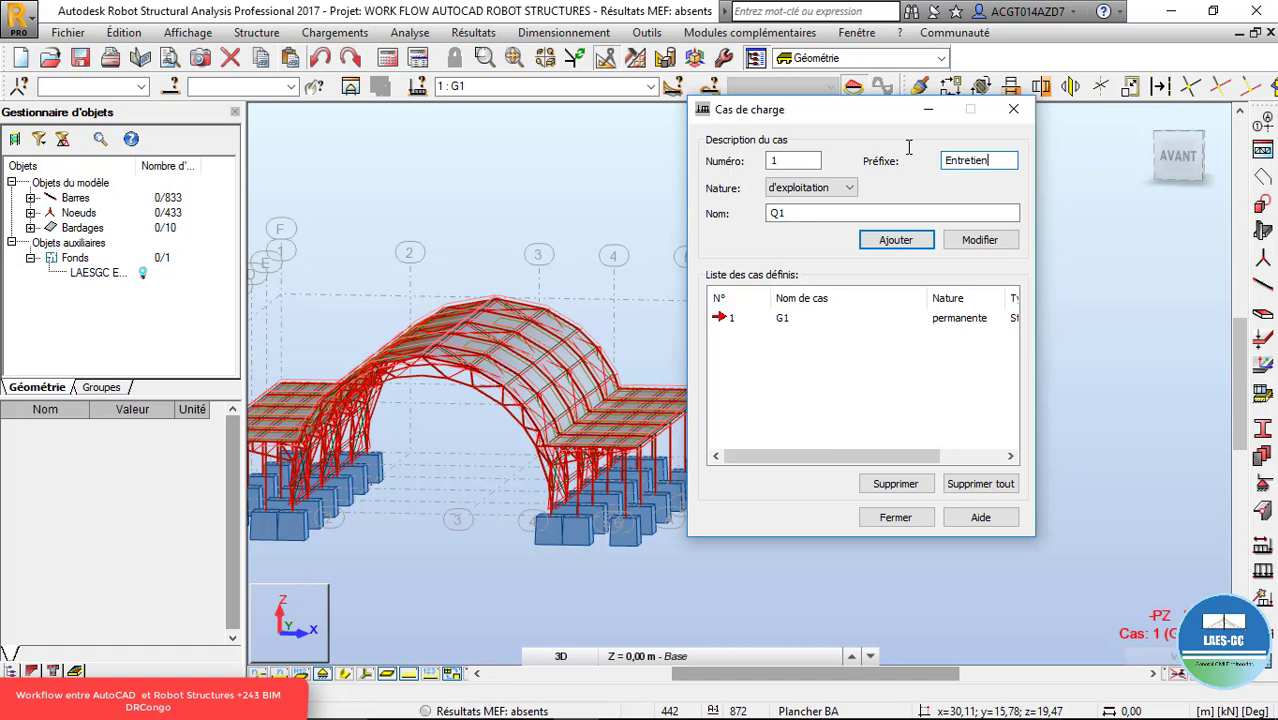
pyautogui.click(900, 243)
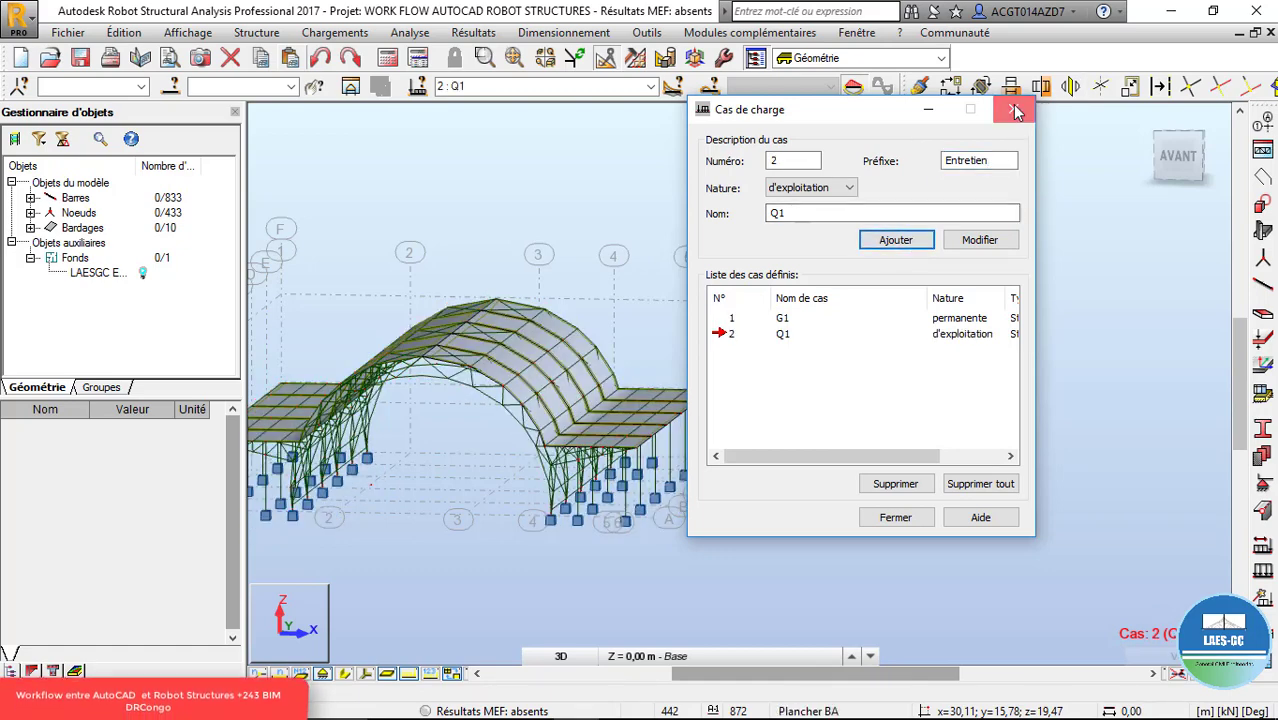
pyautogui.click(1014, 110)
# - Select a roof cladding panel and extend the selection to all claddings with a similar thickness
pyautogui.scroll(-4, 770, 447)
pyautogui.rightClick(812, 228)
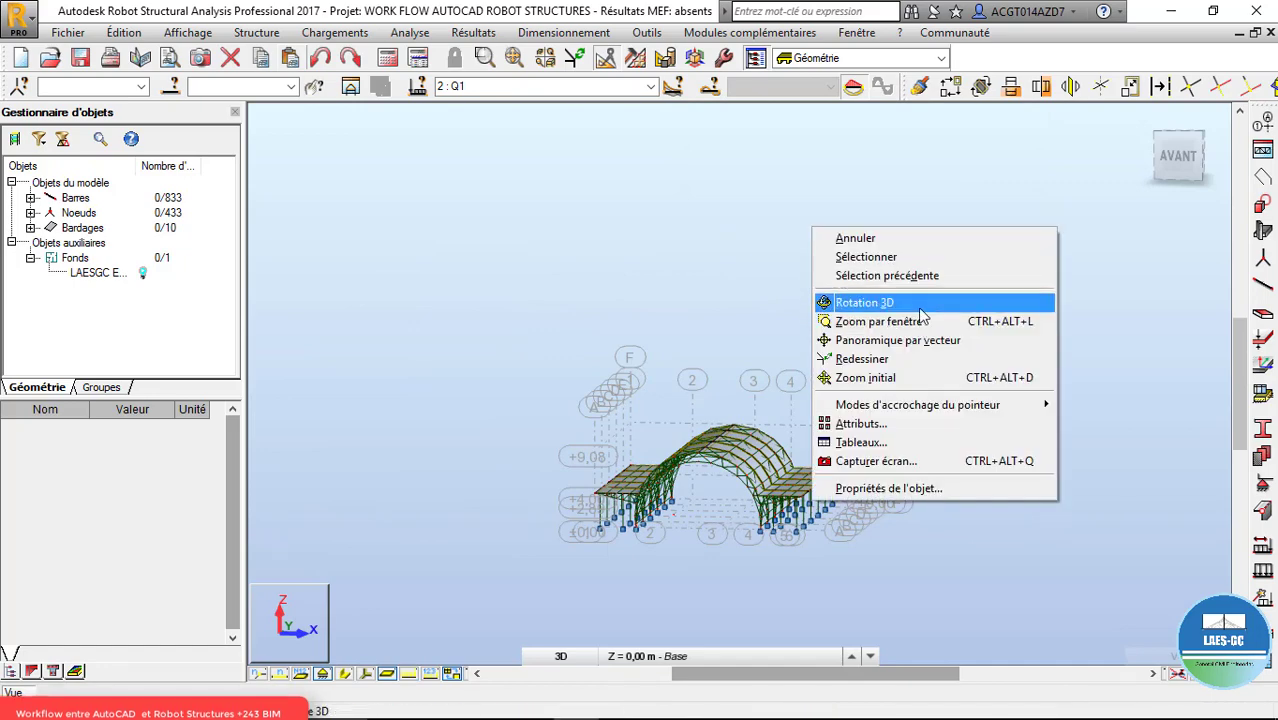
pyautogui.click(864, 302)
pyautogui.moveTo(819, 471); pyautogui.dragTo(693, 180)
pyautogui.rightClick(577, 185)
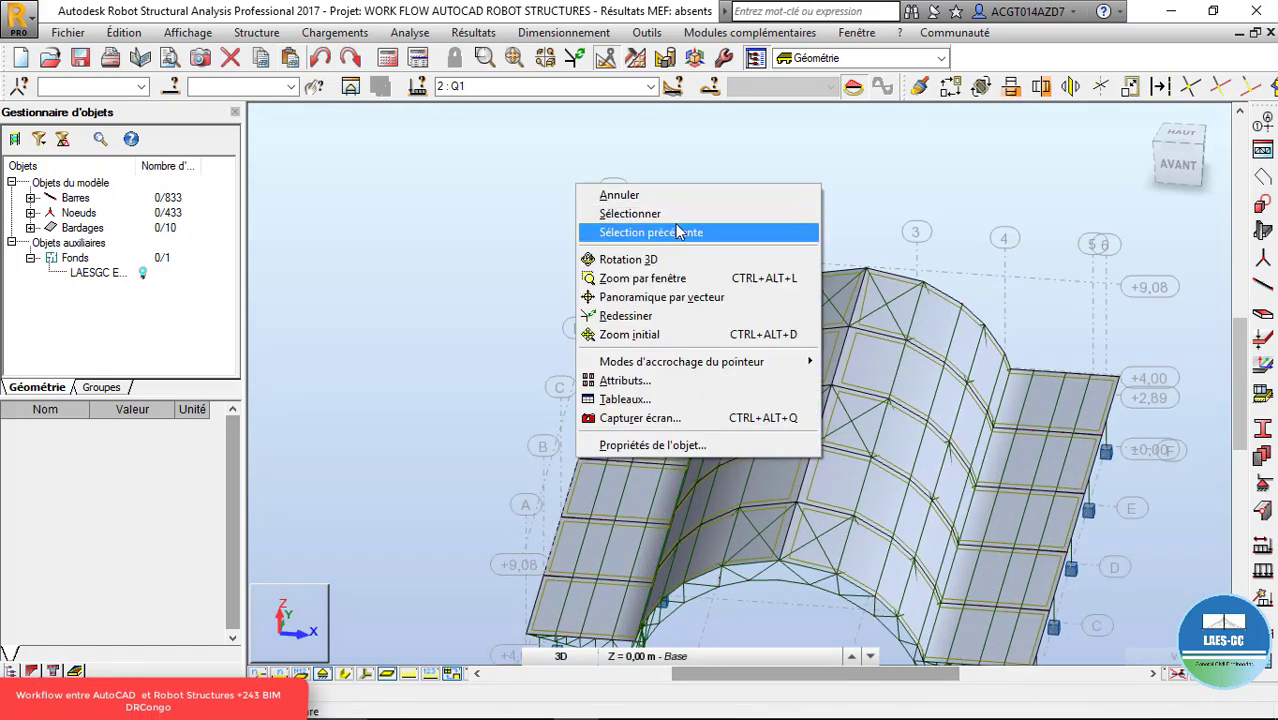
pyautogui.click(682, 195)
pyautogui.click(649, 370)
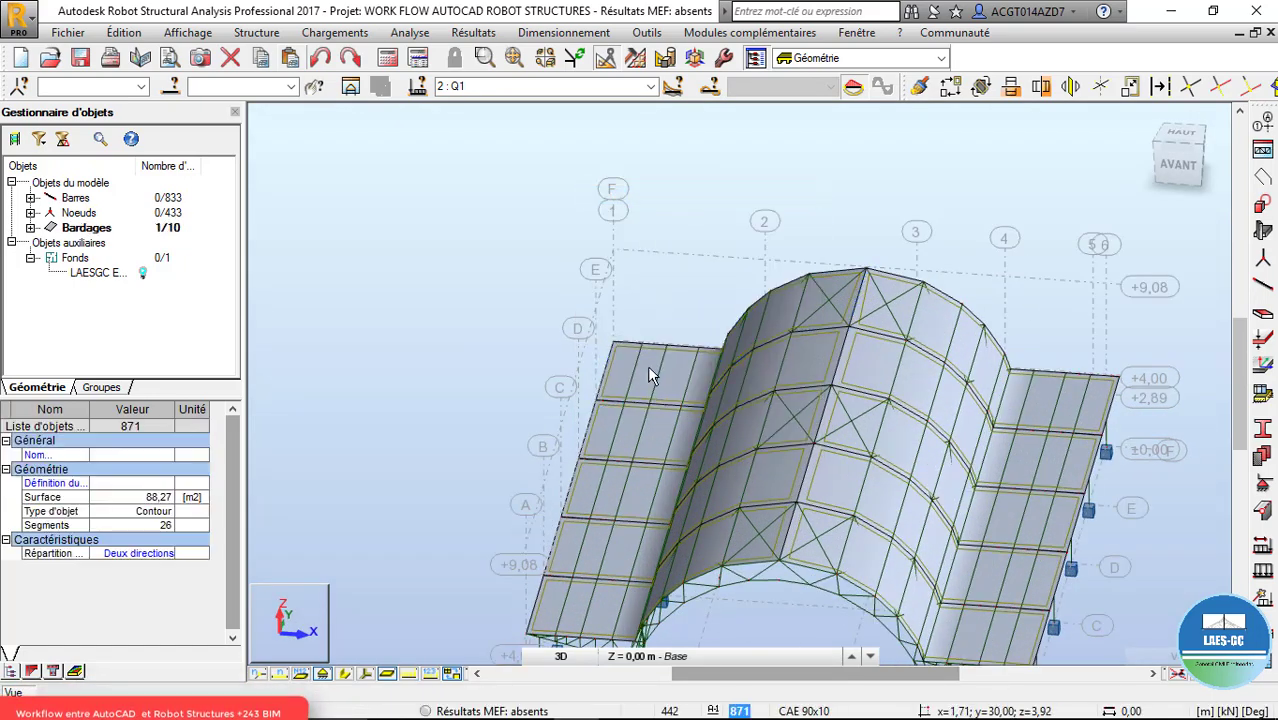
pyautogui.rightClick(649, 368)
pyautogui.moveTo(735, 662)
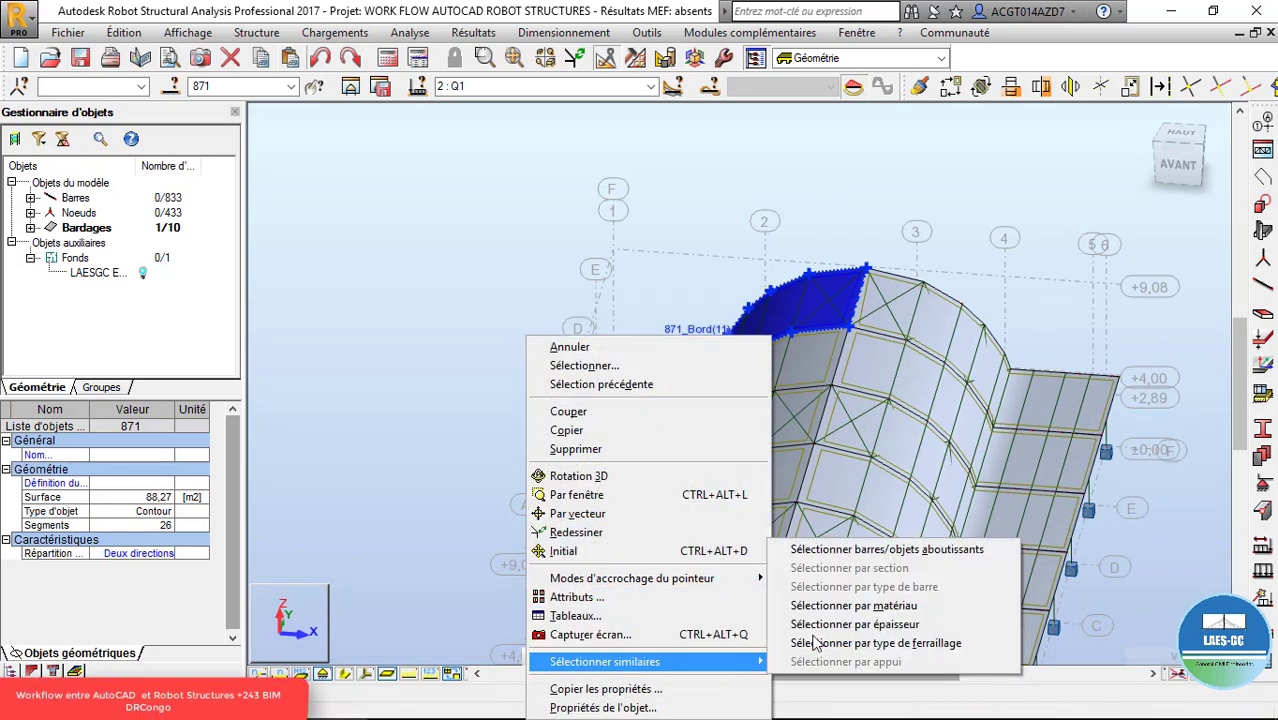
pyautogui.click(898, 624)
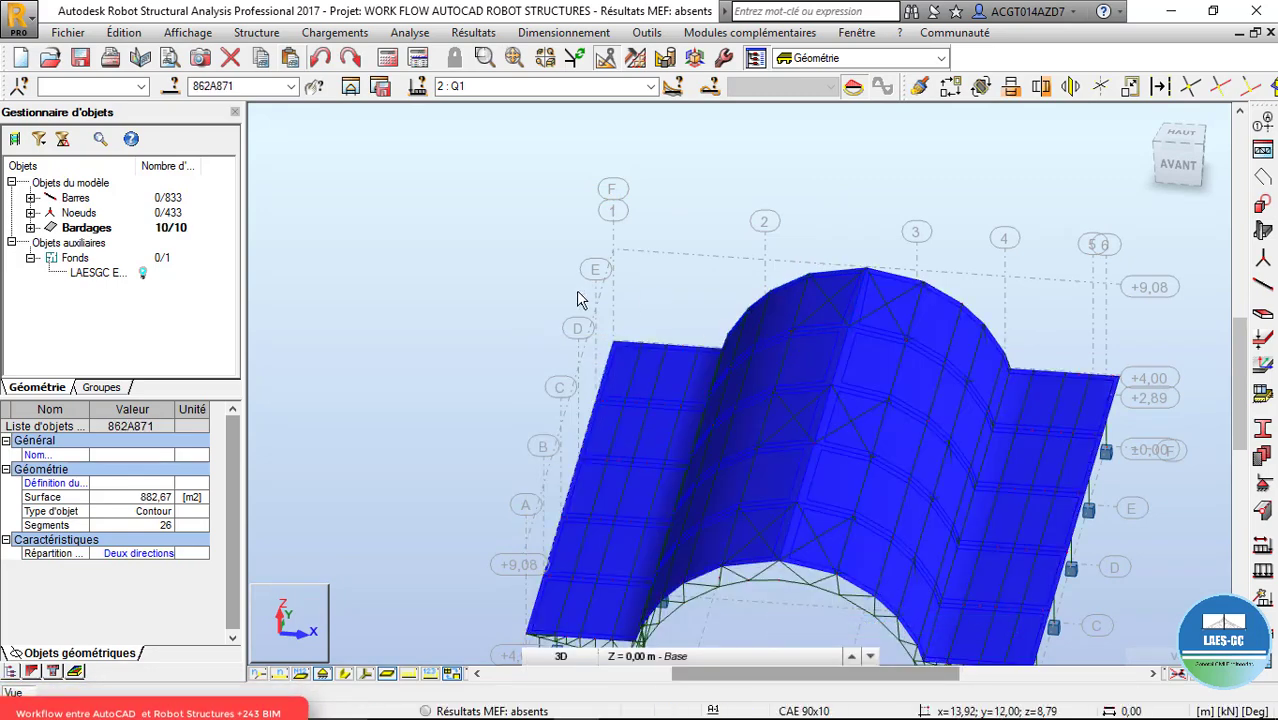
# - Show the local axes on the model, examine their orientation around the roof, and hide them again
pyautogui.scroll(-3, 578, 300)
pyautogui.rightClick(762, 218)
pyautogui.click(810, 291)
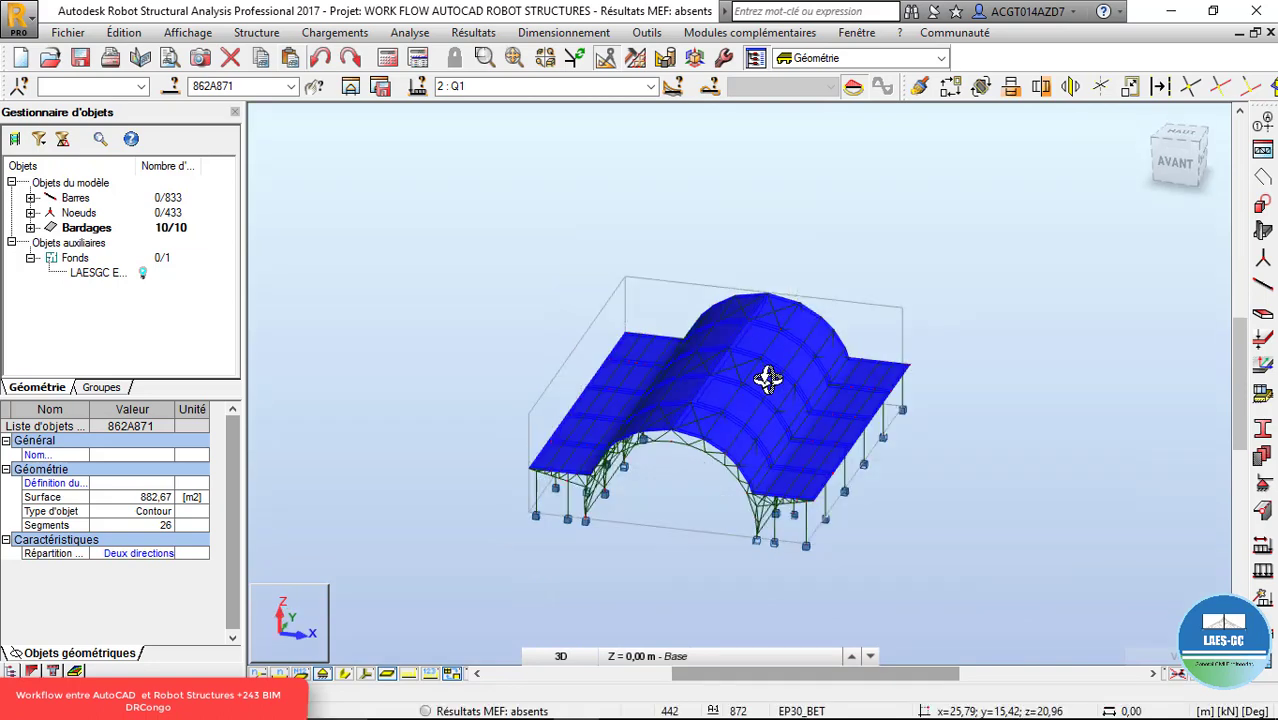
pyautogui.moveTo(767, 378); pyautogui.dragTo(776, 402)
pyautogui.scroll(3, 776, 402)
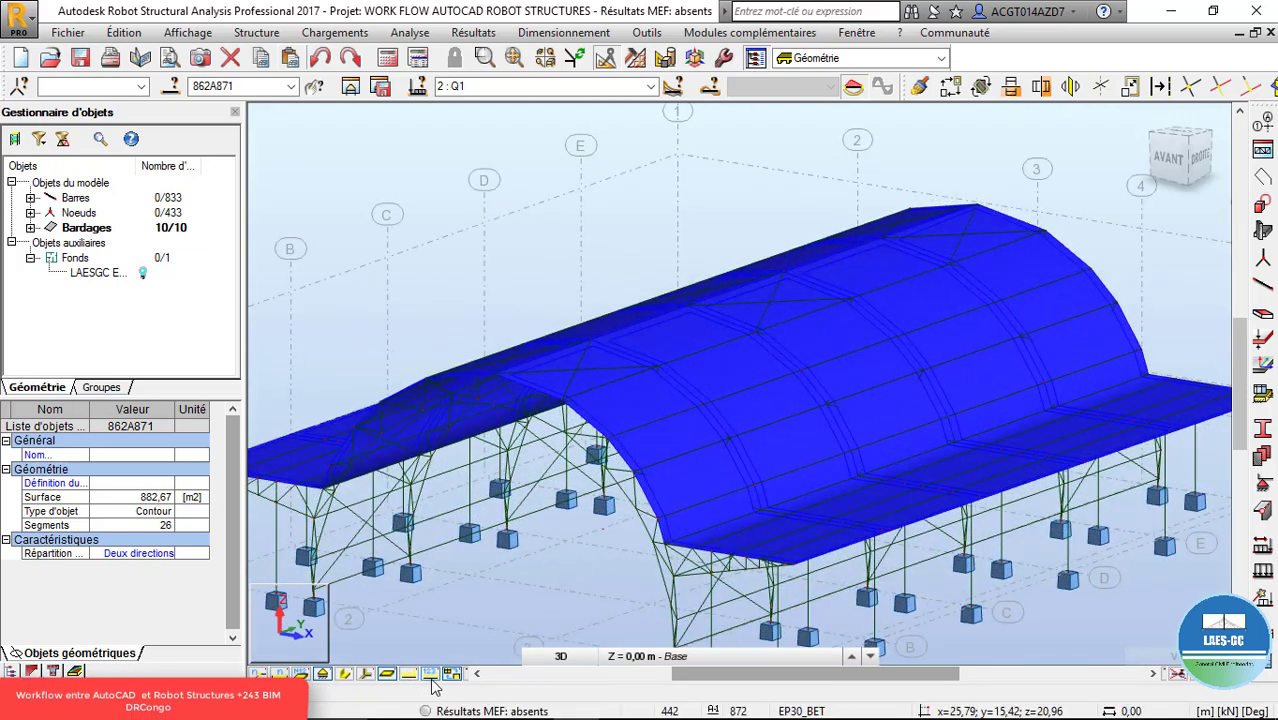
pyautogui.click(367, 674)
pyautogui.scroll(-2, 715, 380)
pyautogui.keyDown('shift'); pyautogui.moveTo(720, 426); pyautogui.dragTo(690, 462, button='middle'); pyautogui.keyUp('shift')
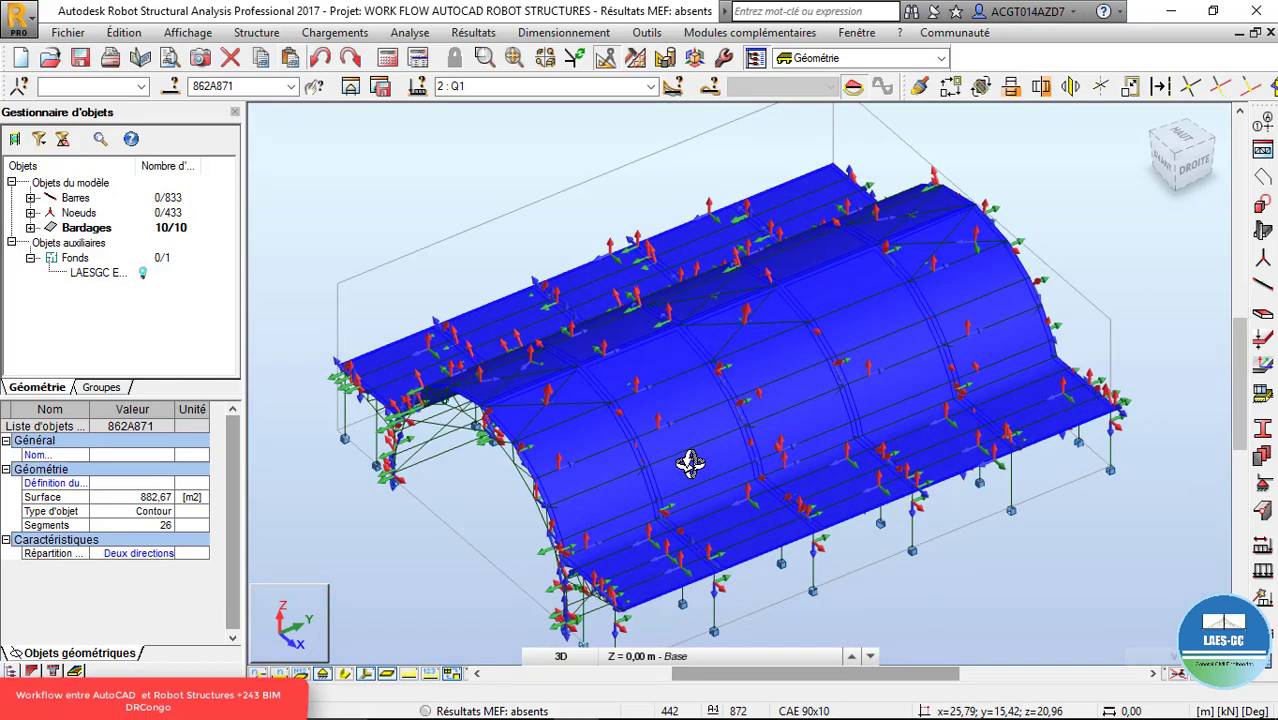
pyautogui.scroll(6, 690, 462)
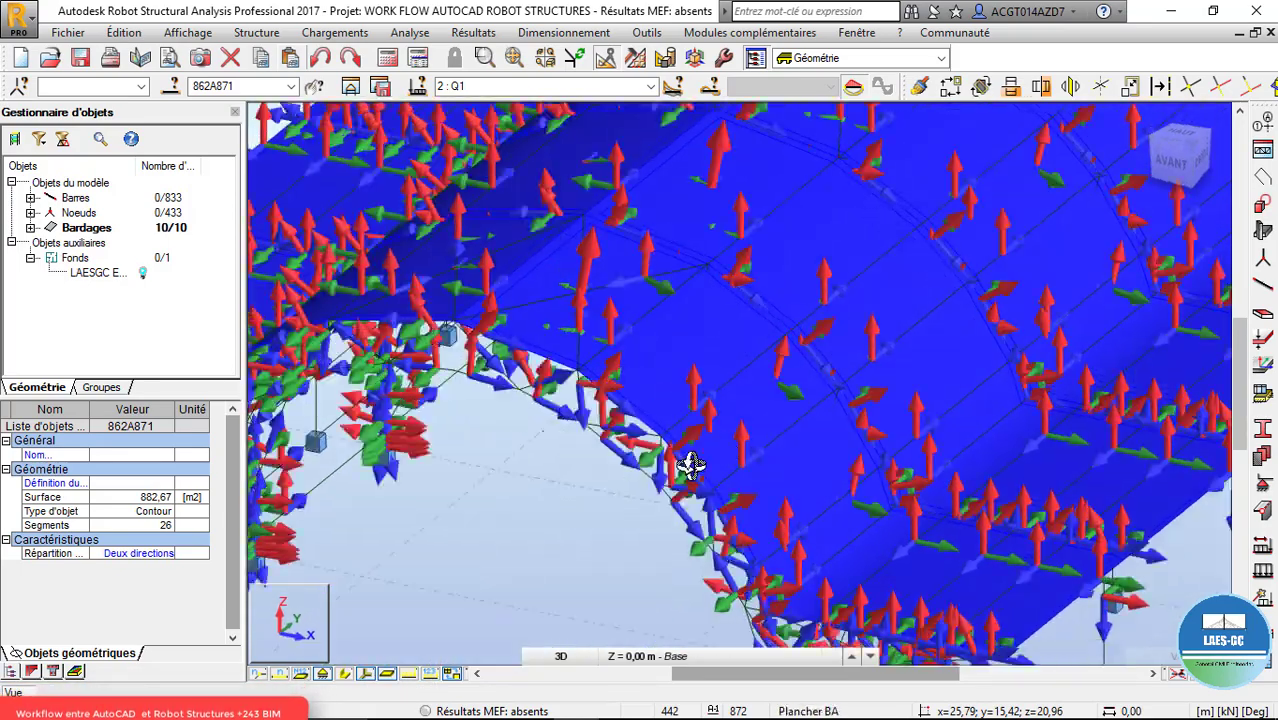
pyautogui.scroll(-6, 690, 464)
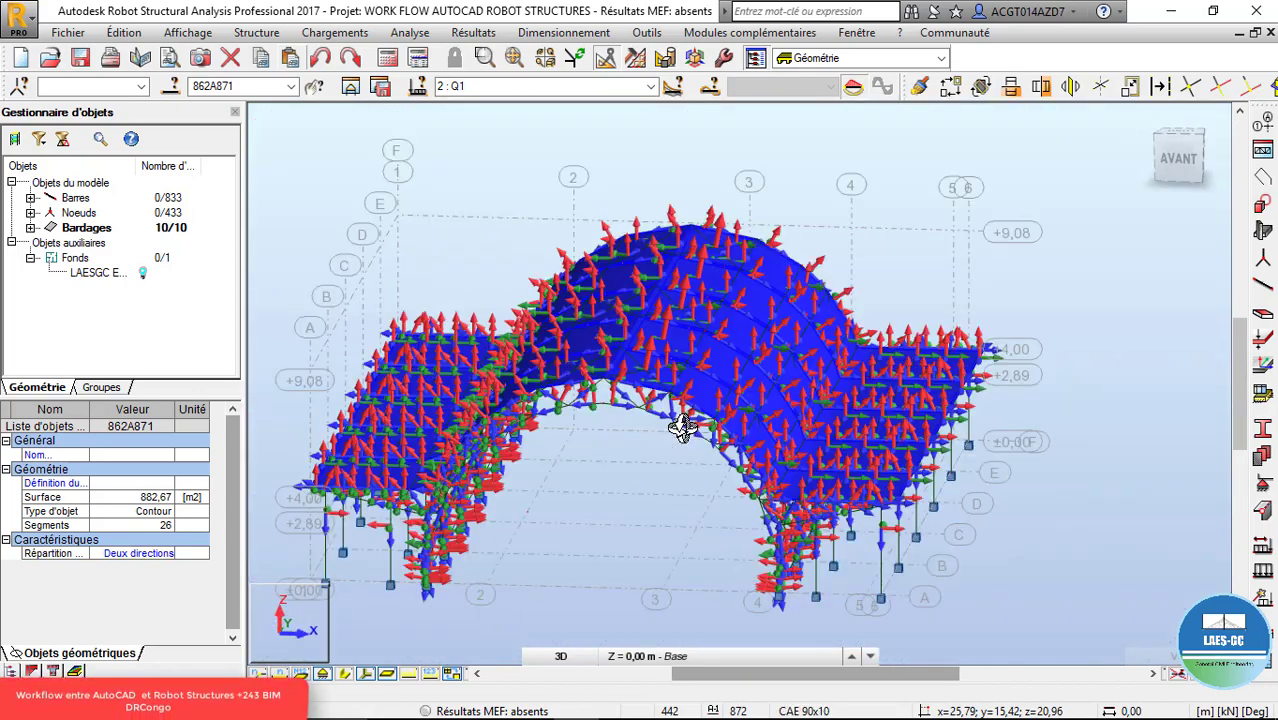
pyautogui.click(370, 678)
# - Apply a uniform surface load of -1.5 kPa along global Z to the selected claddings in case Q1
pyautogui.moveTo(719, 260)
pyautogui.keyDown('shift'); pyautogui.mouseDown(button='middle')
pyautogui.moveTo(673, 272)
pyautogui.moveTo(725, 277)
pyautogui.mouseUp(button='middle'); pyautogui.keyUp('shift')
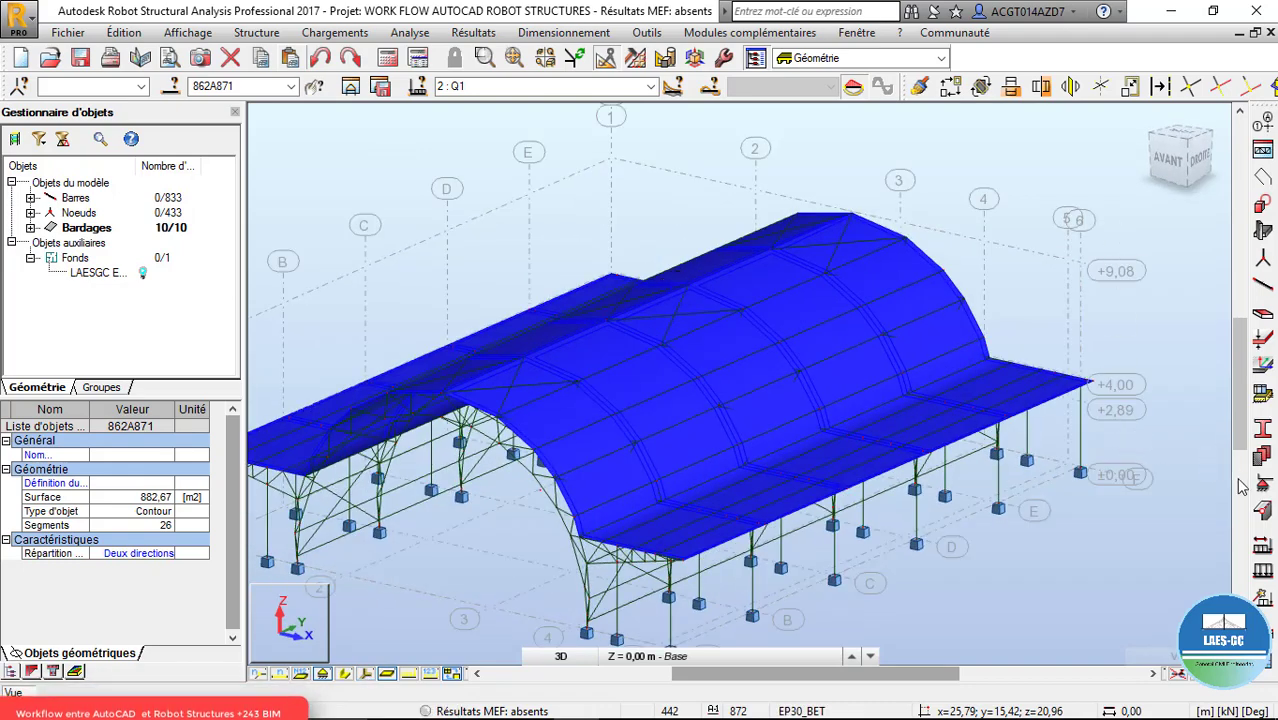
pyautogui.click(1261, 572)
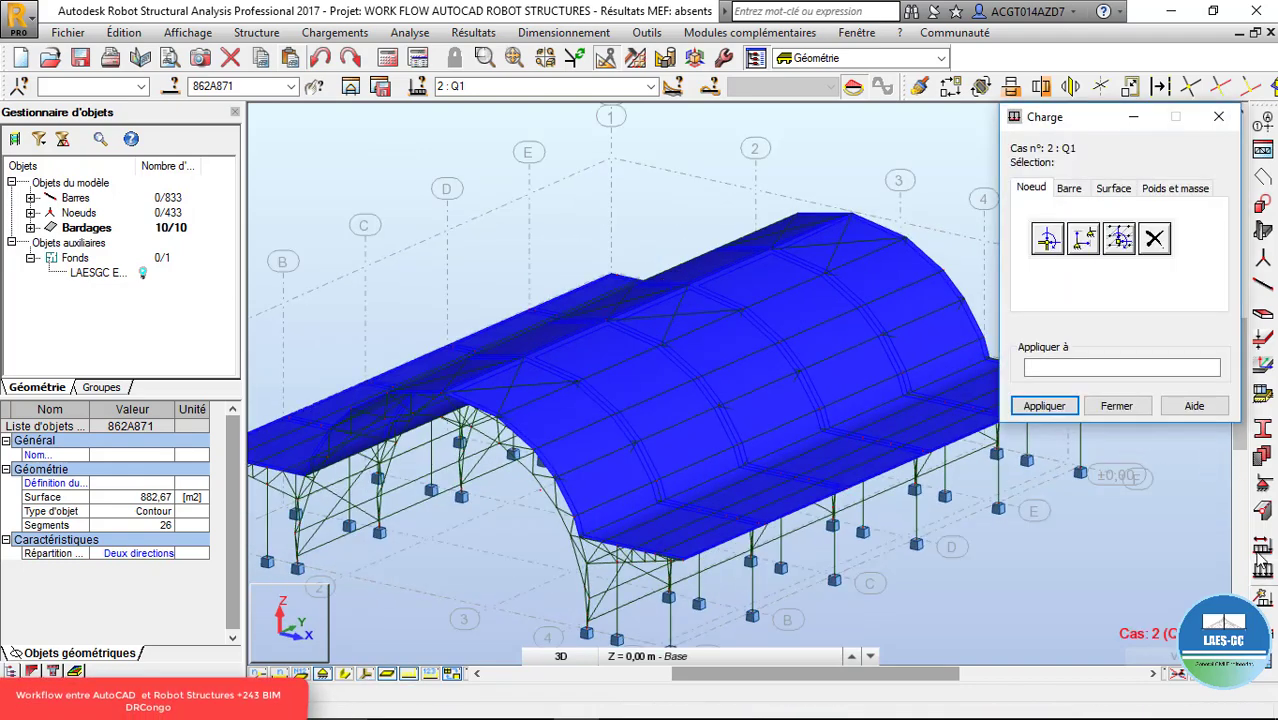
pyautogui.click(1118, 188)
pyautogui.click(1047, 240)
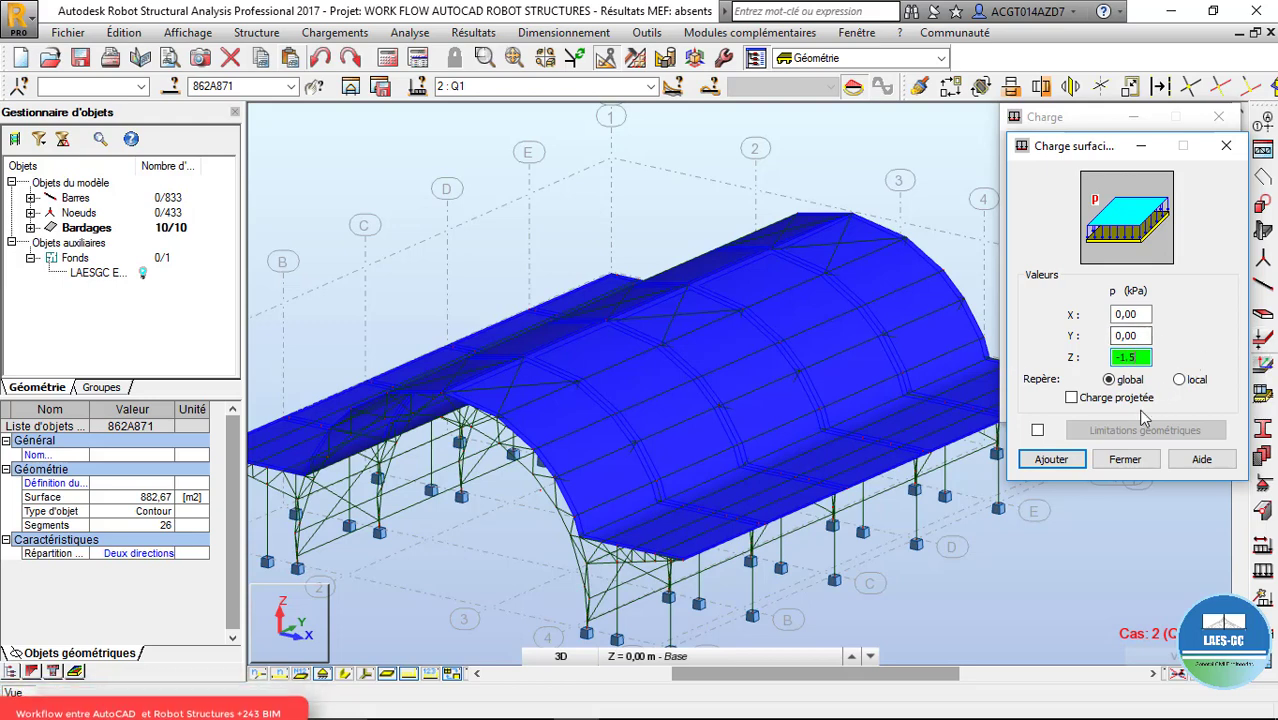
pyautogui.click(1058, 462)
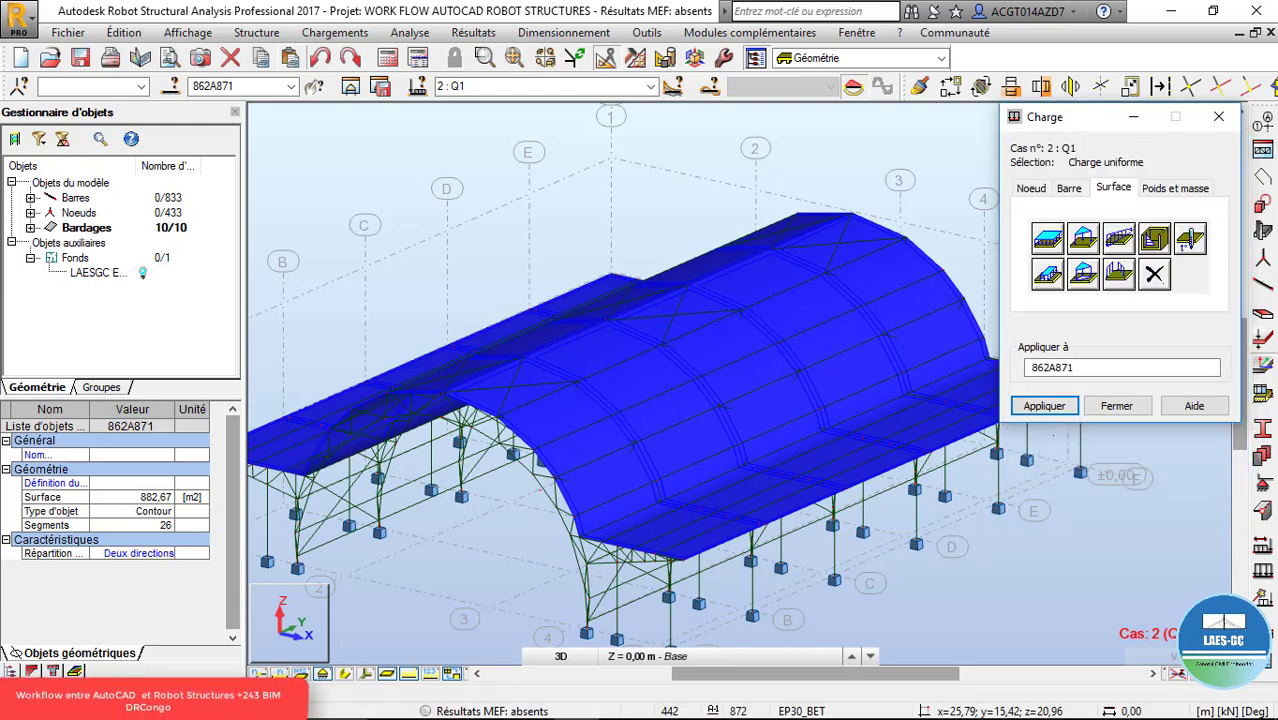
pyautogui.click(1044, 405)
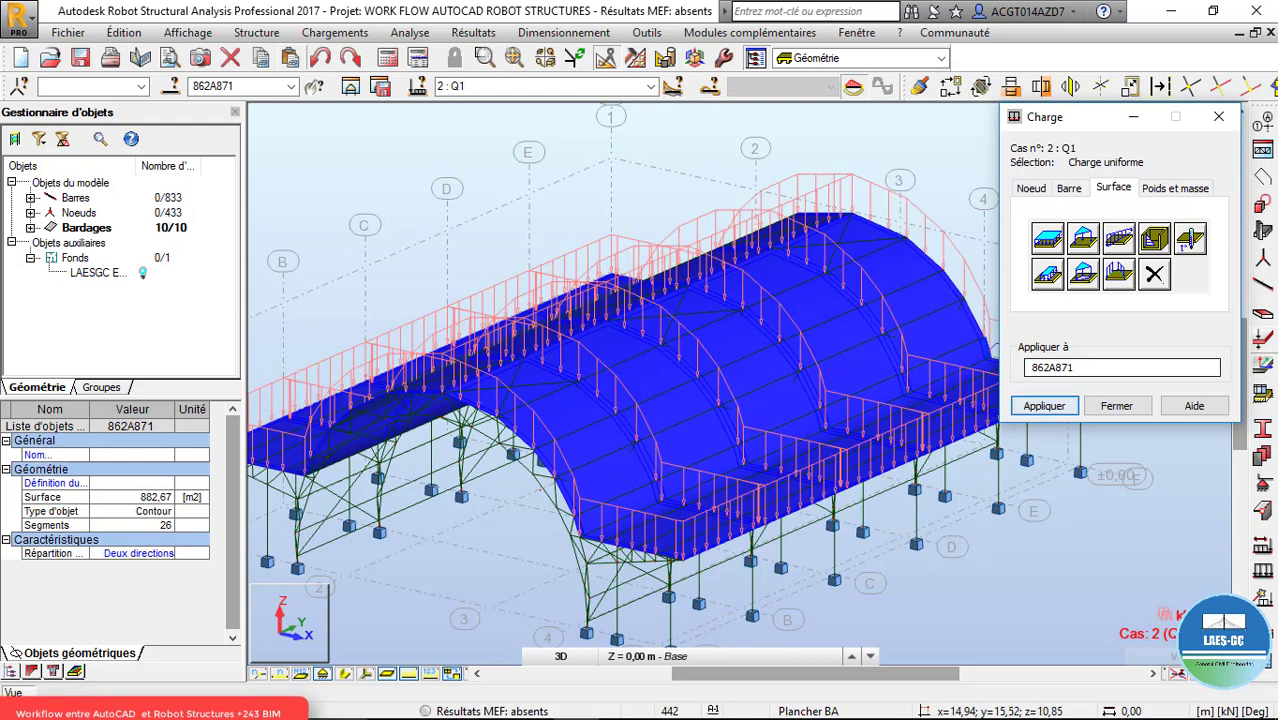
# - Examine the Q1 surface loads on the roof claddings from several angles and finish defining loads
pyautogui.rightClick(378, 138)
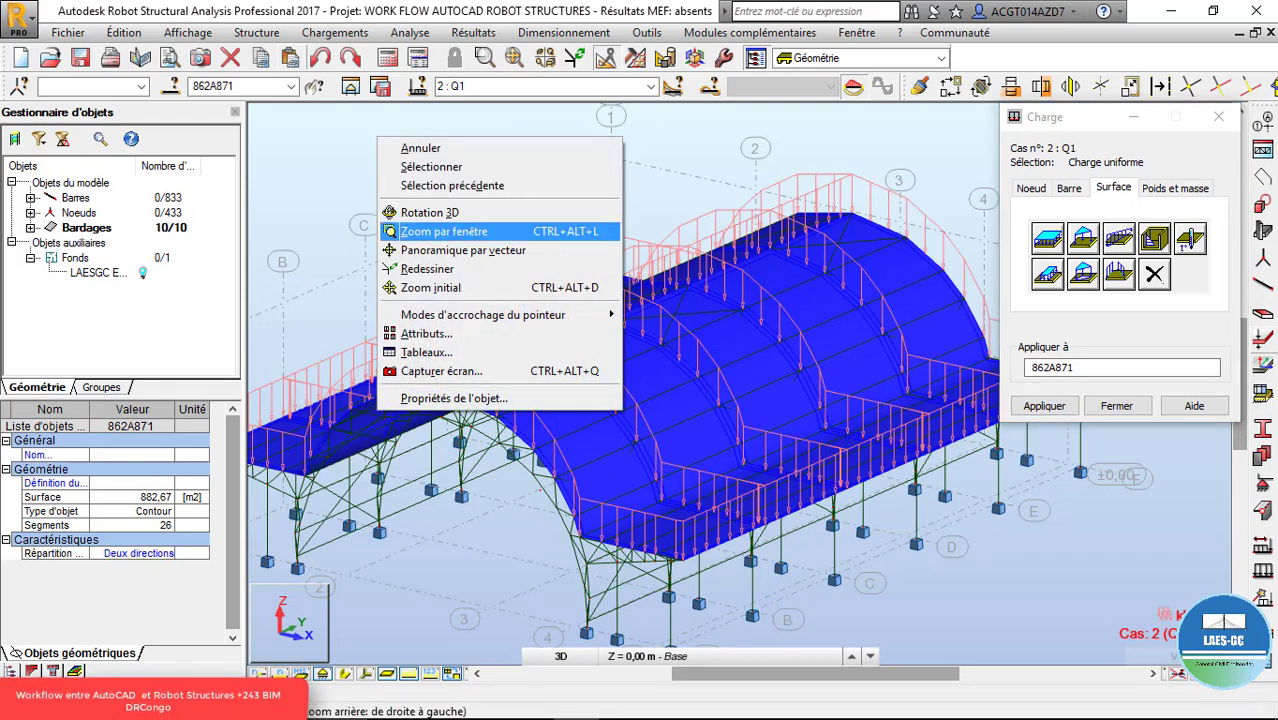
pyautogui.click(430, 212)
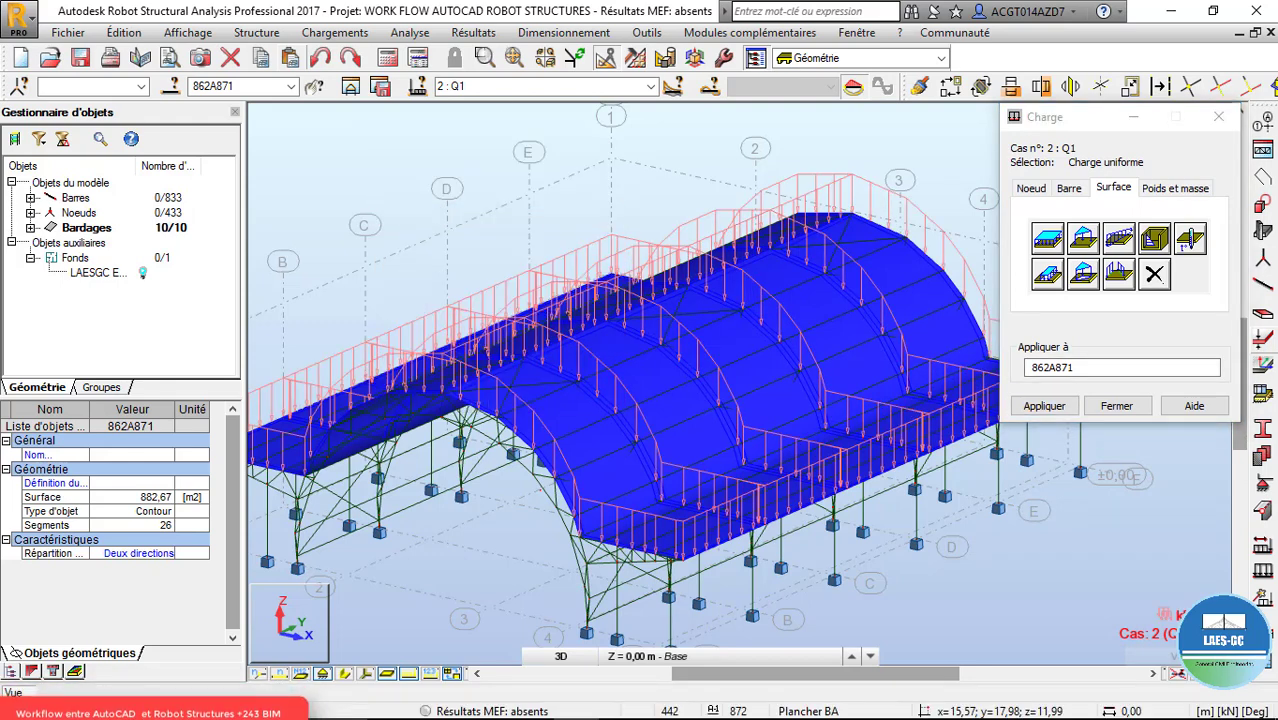
pyautogui.moveTo(520, 400); pyautogui.dragTo(447, 476)
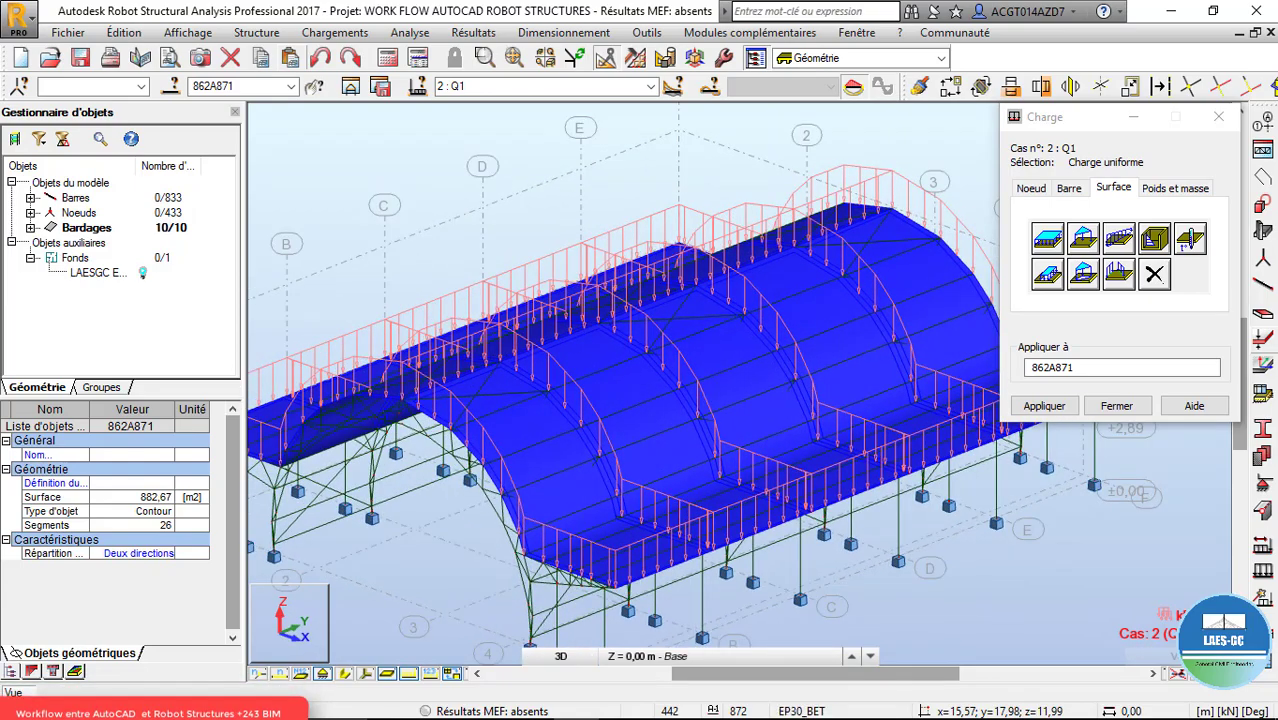
pyautogui.scroll(-4, 540, 335)
pyautogui.moveTo(540, 335); pyautogui.dragTo(594, 354)
pyautogui.scroll(4, 594, 354)
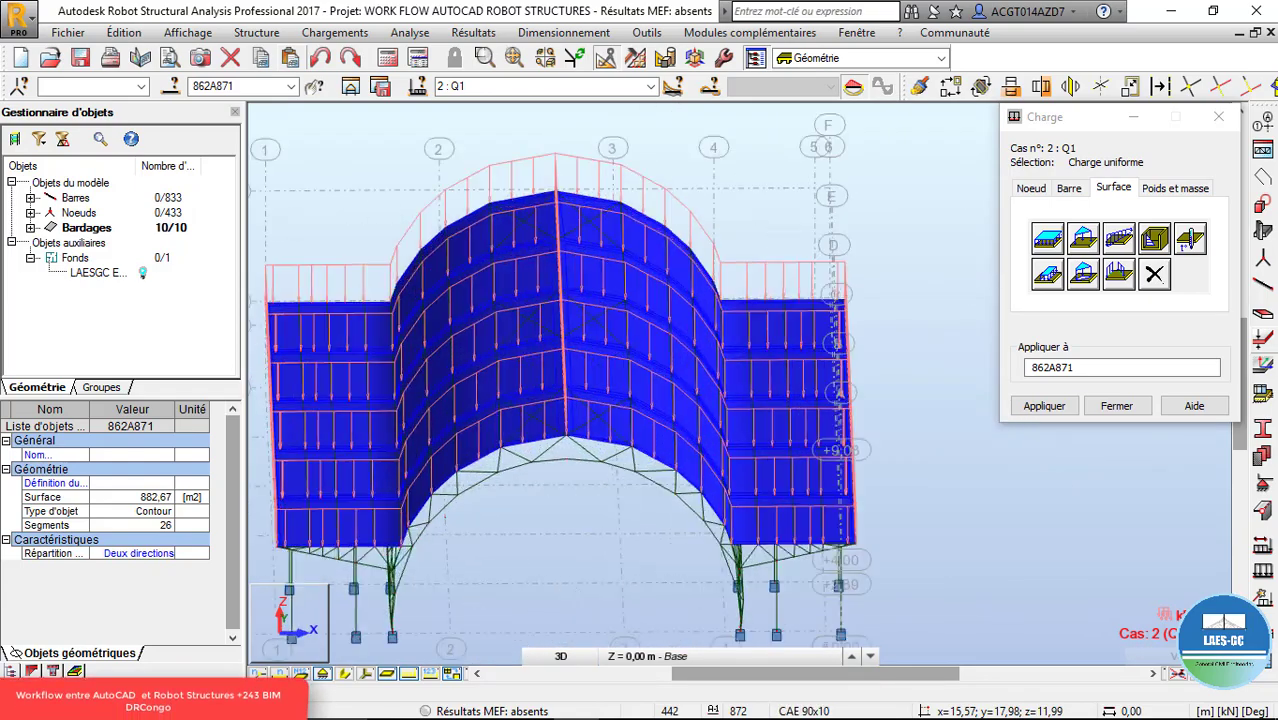
pyautogui.scroll(1, 600, 520)
pyautogui.keyDown('shift'); pyautogui.moveTo(600, 520); pyautogui.dragTo(505, 400, button='middle'); pyautogui.keyUp('shift')
pyautogui.scroll(-4, 560, 400)
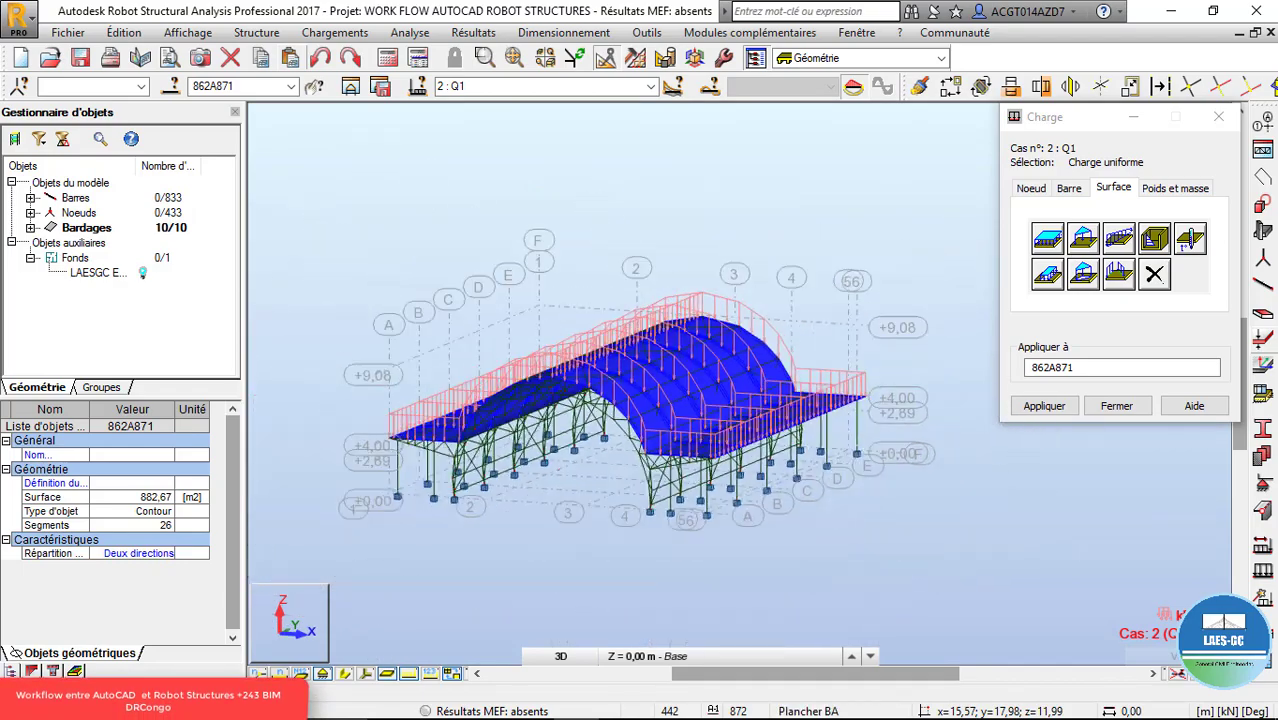
pyautogui.keyDown('shift'); pyautogui.moveTo(600, 375); pyautogui.dragTo(562, 403, button='middle'); pyautogui.keyUp('shift')
pyautogui.scroll(4, 562, 403)
pyautogui.scroll(-4, 562, 403)
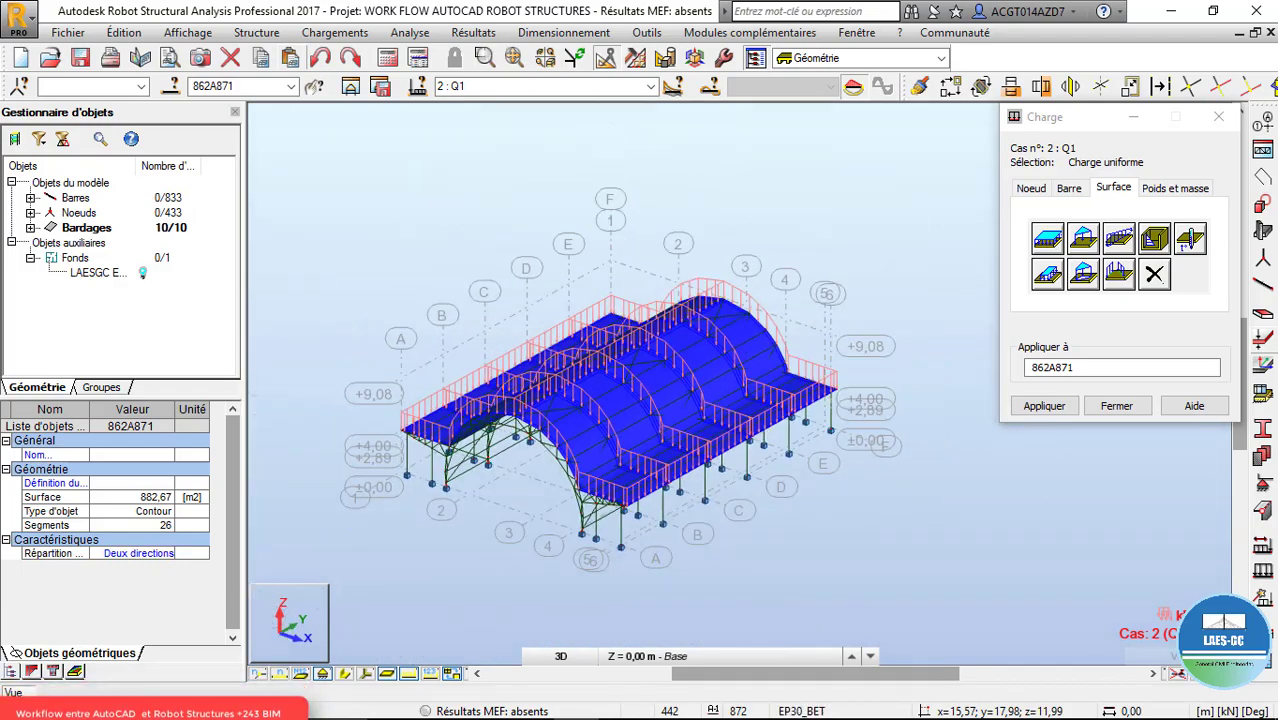
pyautogui.click(1218, 117)
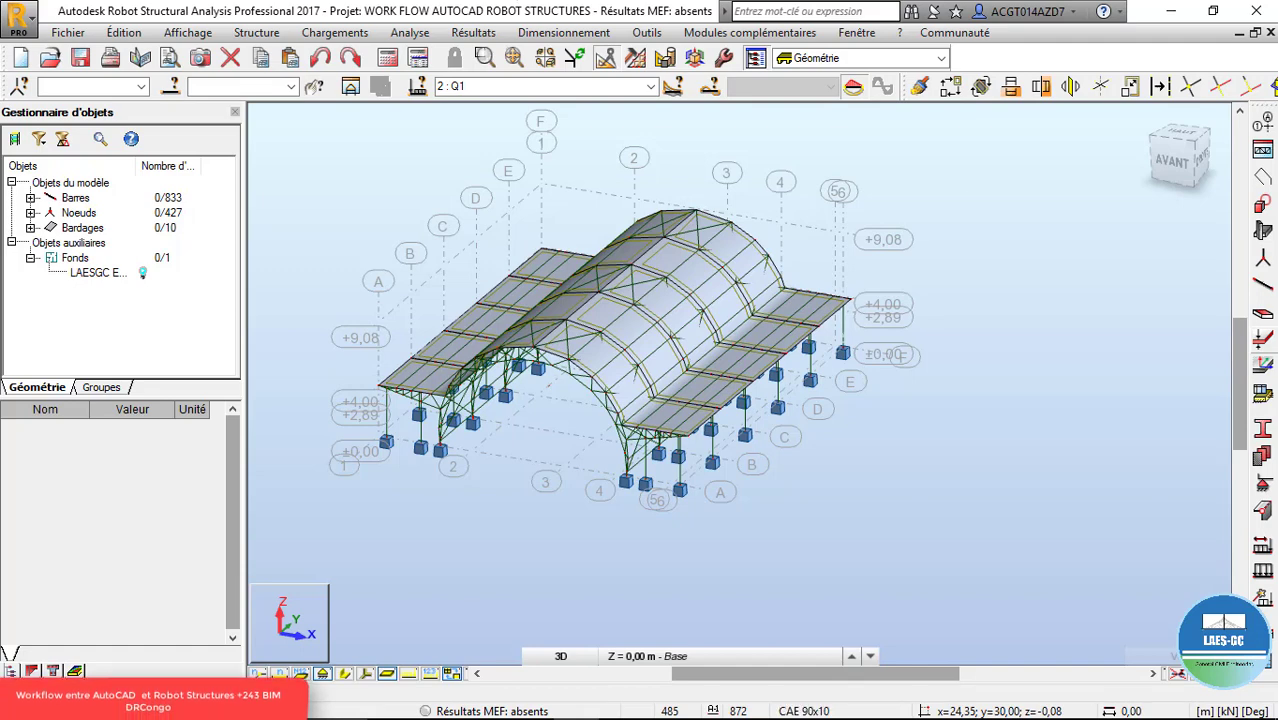
# - Open the wind load generator for cylinders (Vent sur cylindres) and check its generatrix direction against the hall
pyautogui.click(188, 32)
pyautogui.moveTo(335, 33)
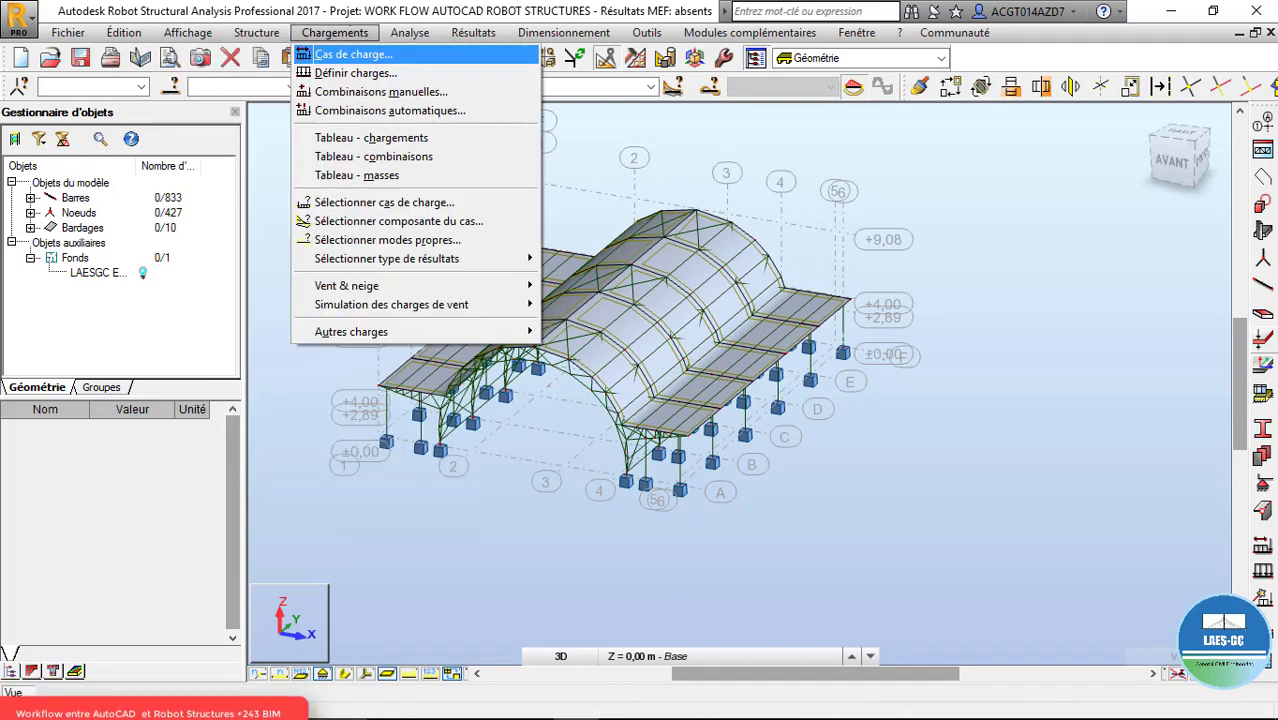
pyautogui.moveTo(346, 286)
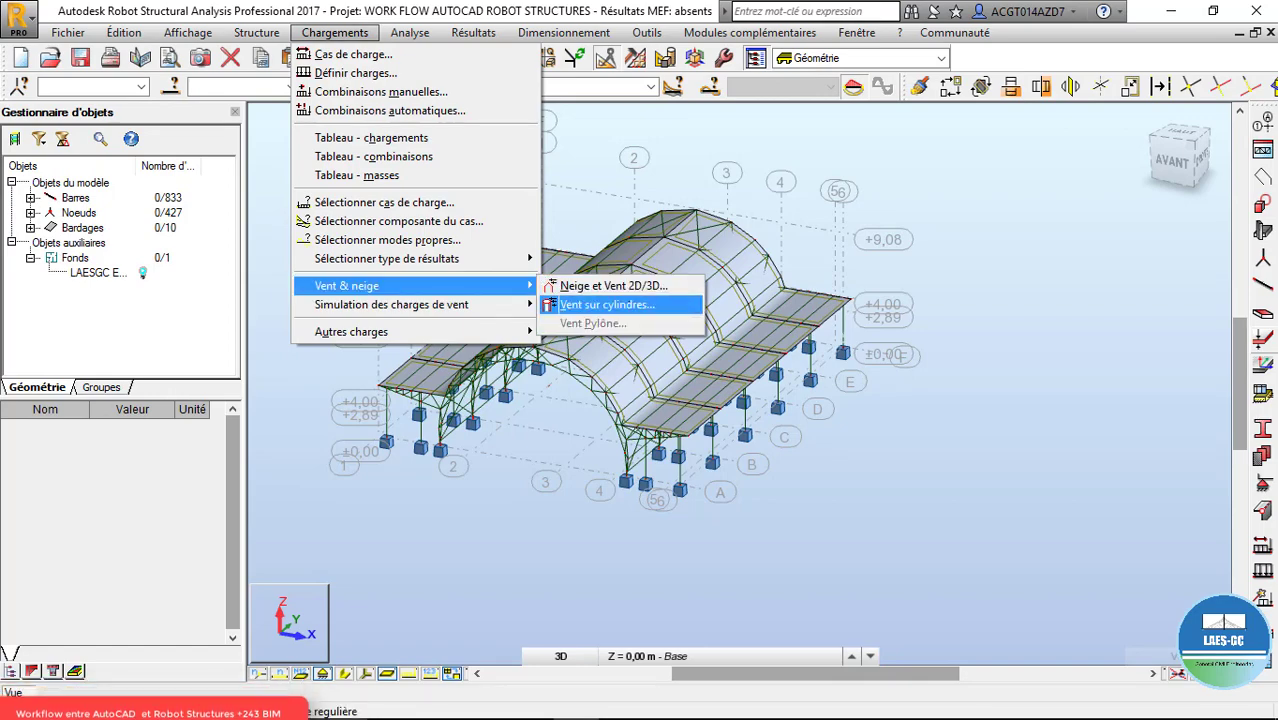
pyautogui.click(607, 305)
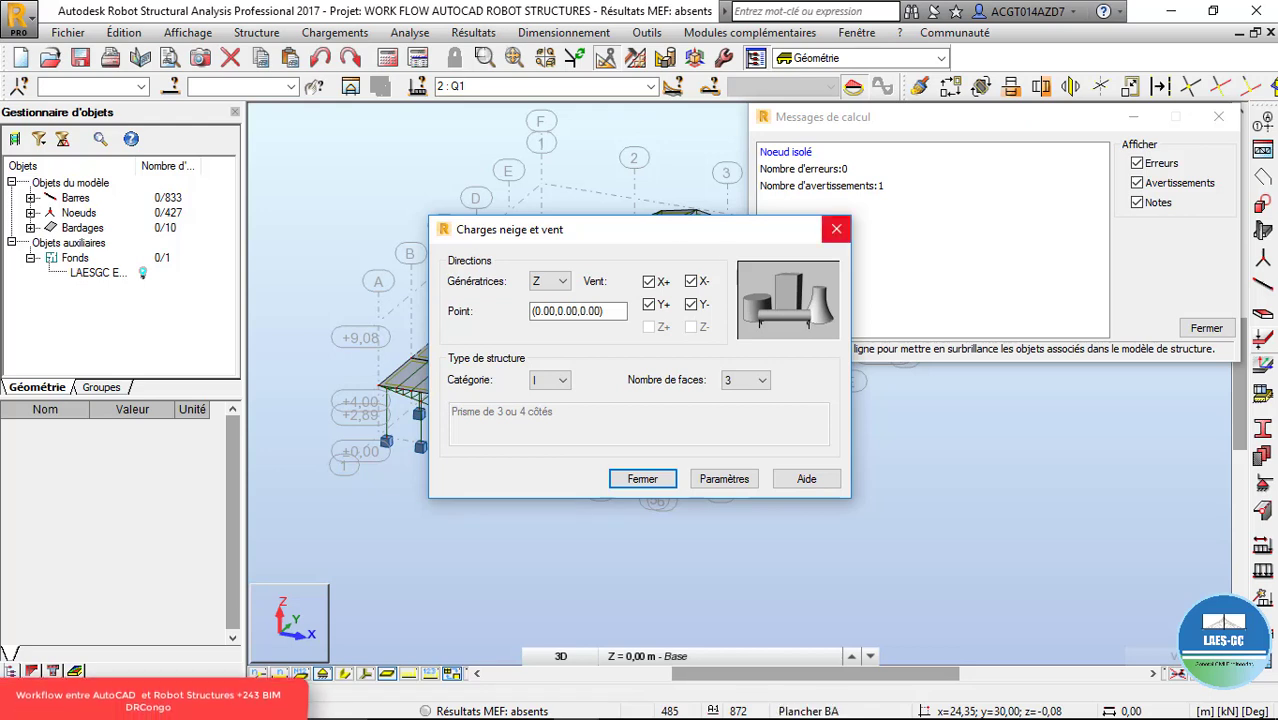
pyautogui.moveTo(598, 232); pyautogui.dragTo(816, 220)
pyautogui.scroll(5, 595, 180)
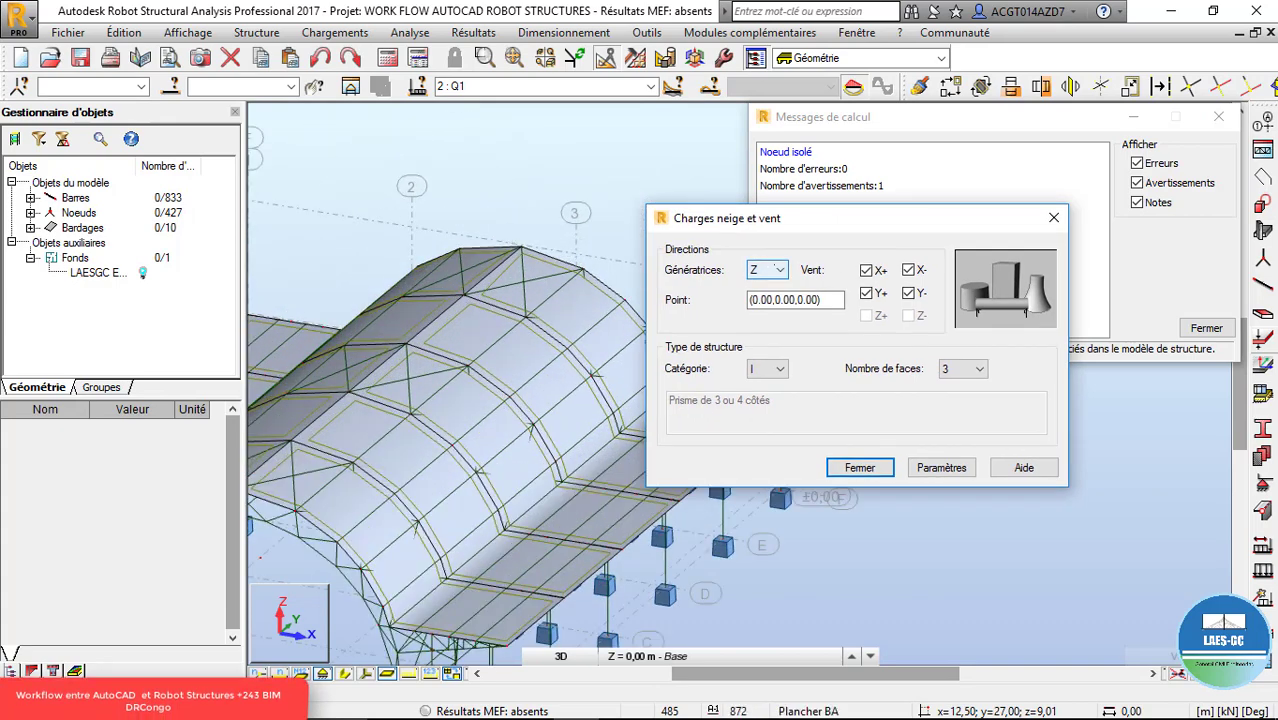
pyautogui.click(779, 268)
pyautogui.click(779, 269)
pyautogui.scroll(-3, 552, 220)
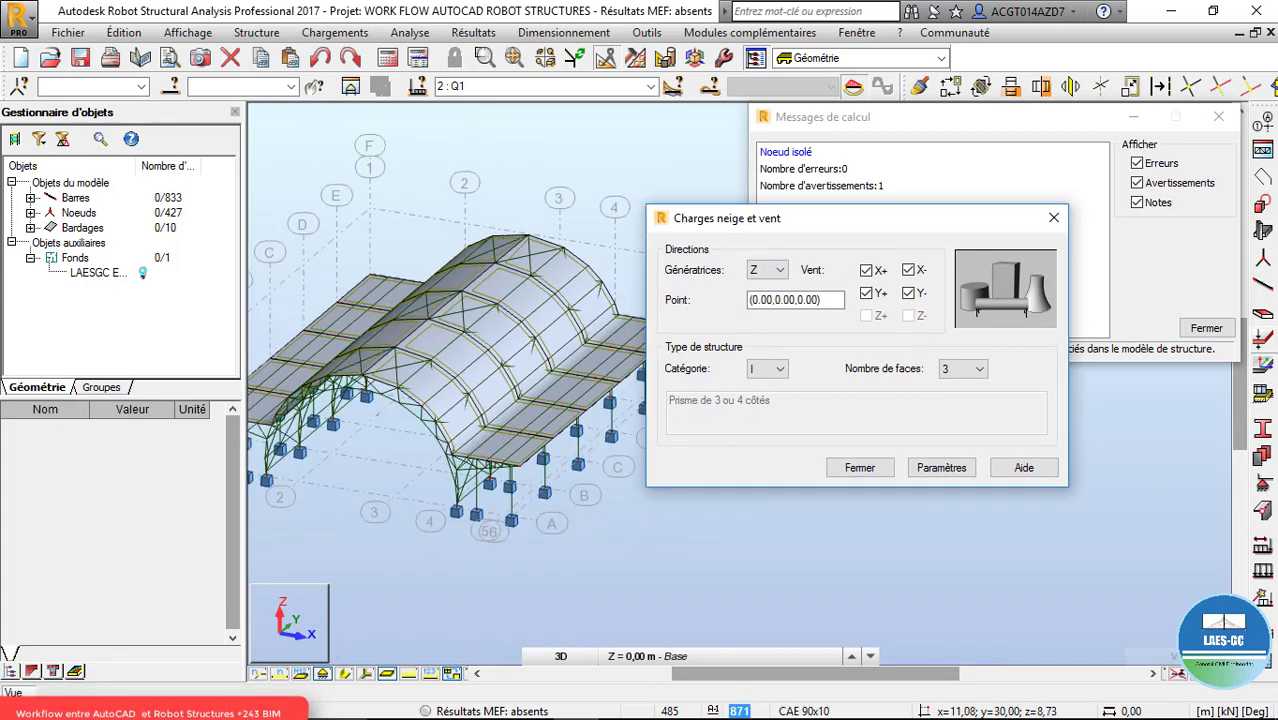
pyautogui.scroll(-2, 530, 240)
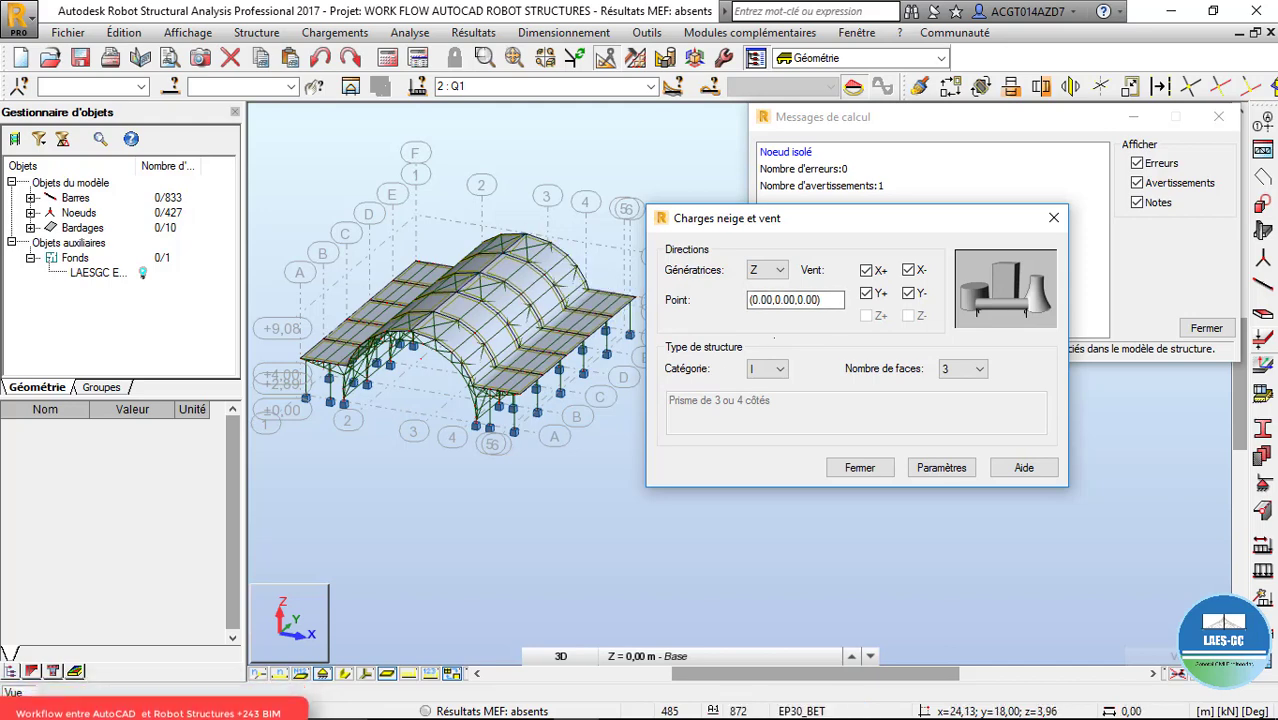
# - Compare the structure type categories and set the category to VI, the smooth cylinder with a circular base
pyautogui.click(767, 368)
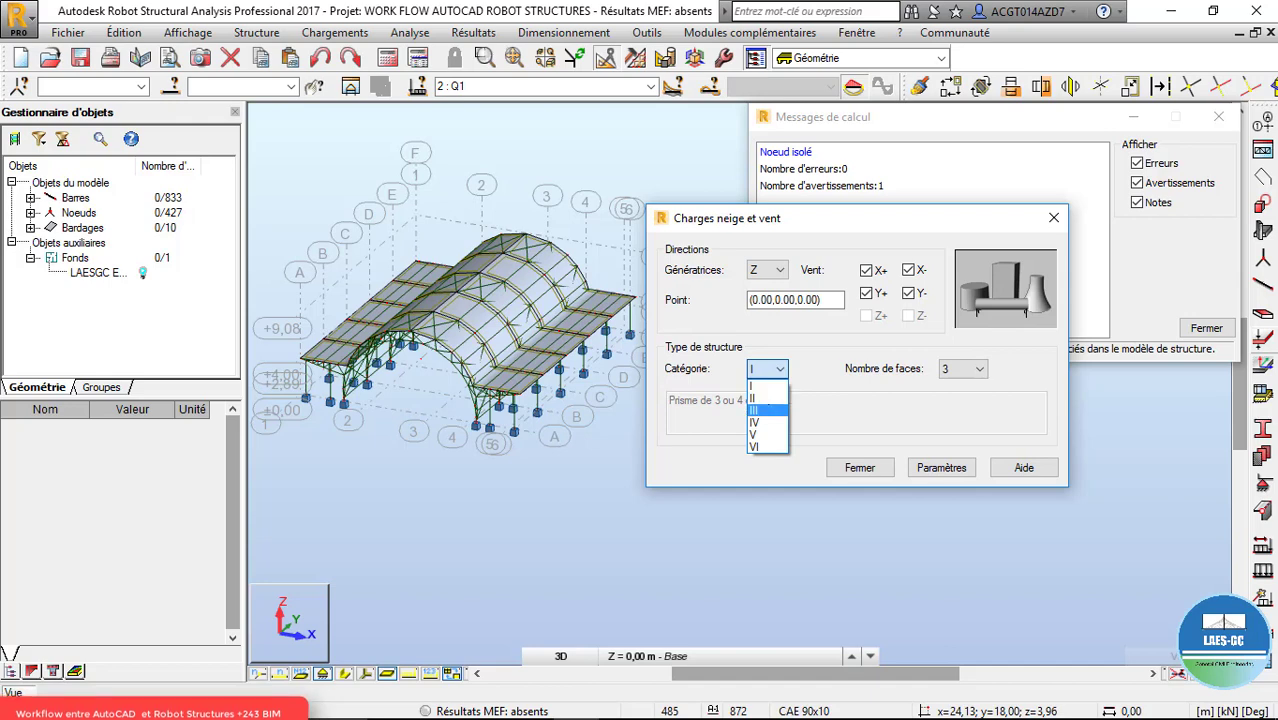
pyautogui.click(767, 410)
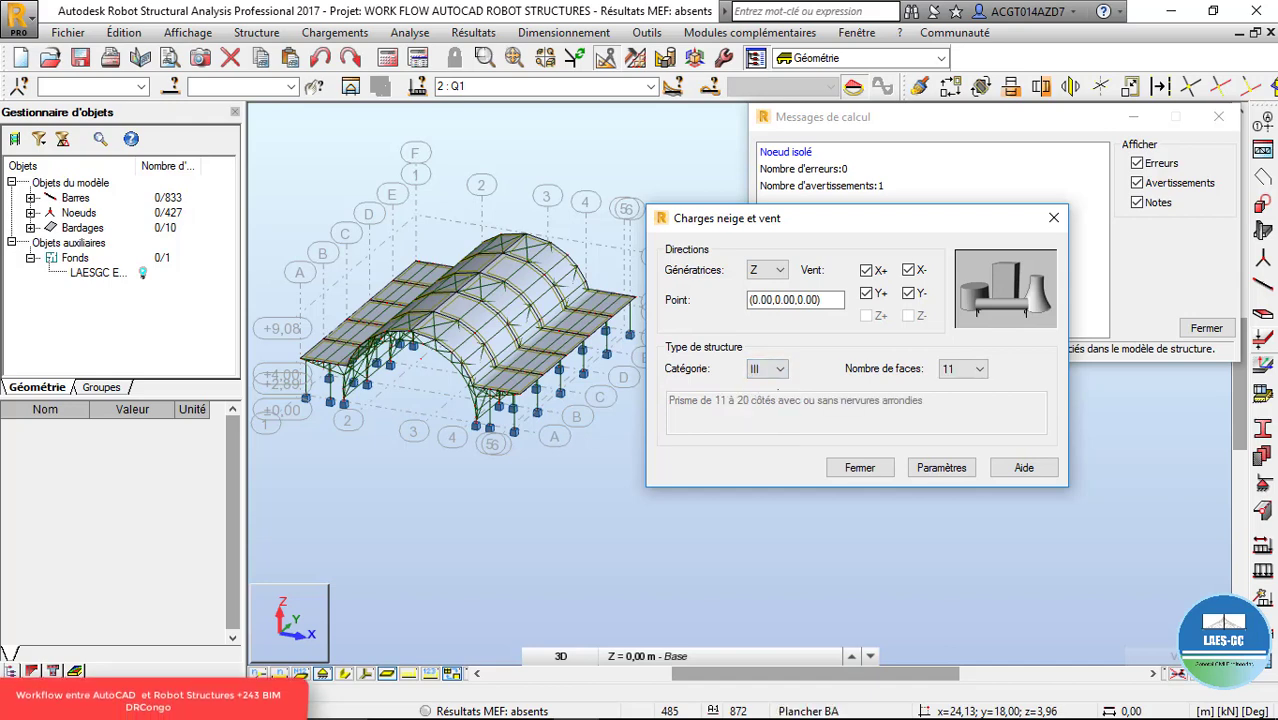
pyautogui.click(767, 369)
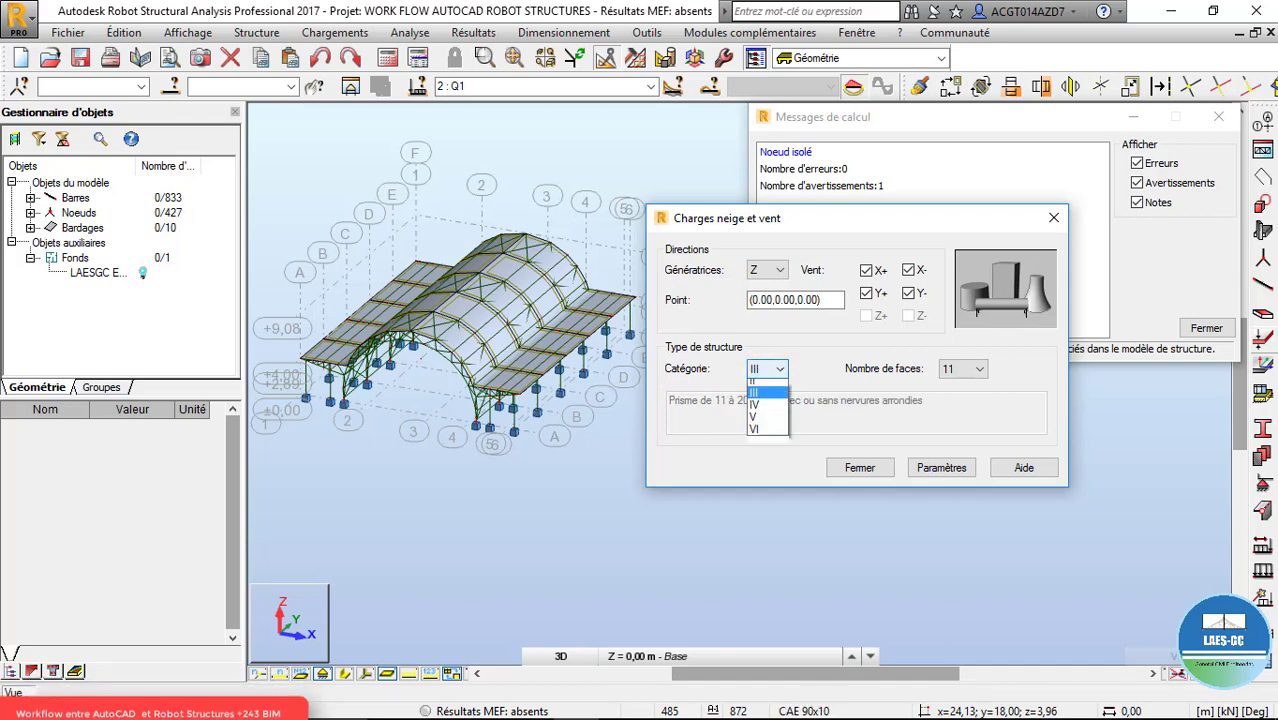
pyautogui.click(767, 383)
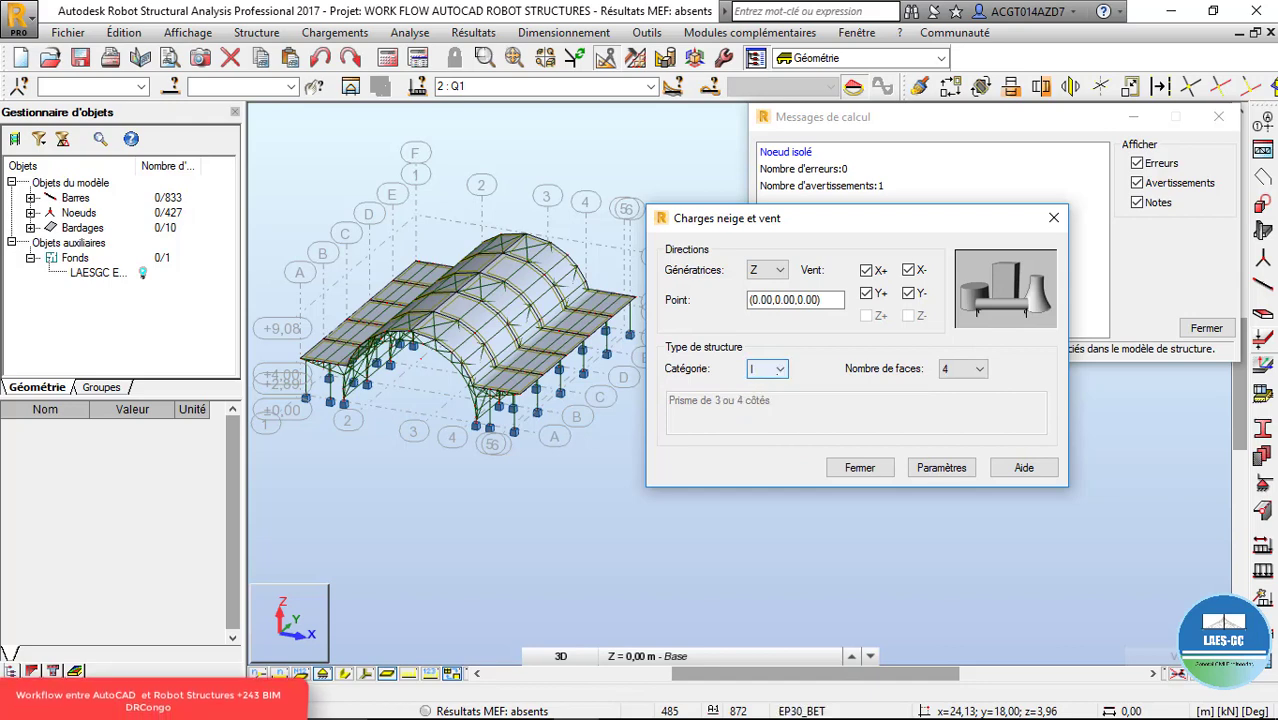
pyautogui.click(767, 369)
pyautogui.click(767, 396)
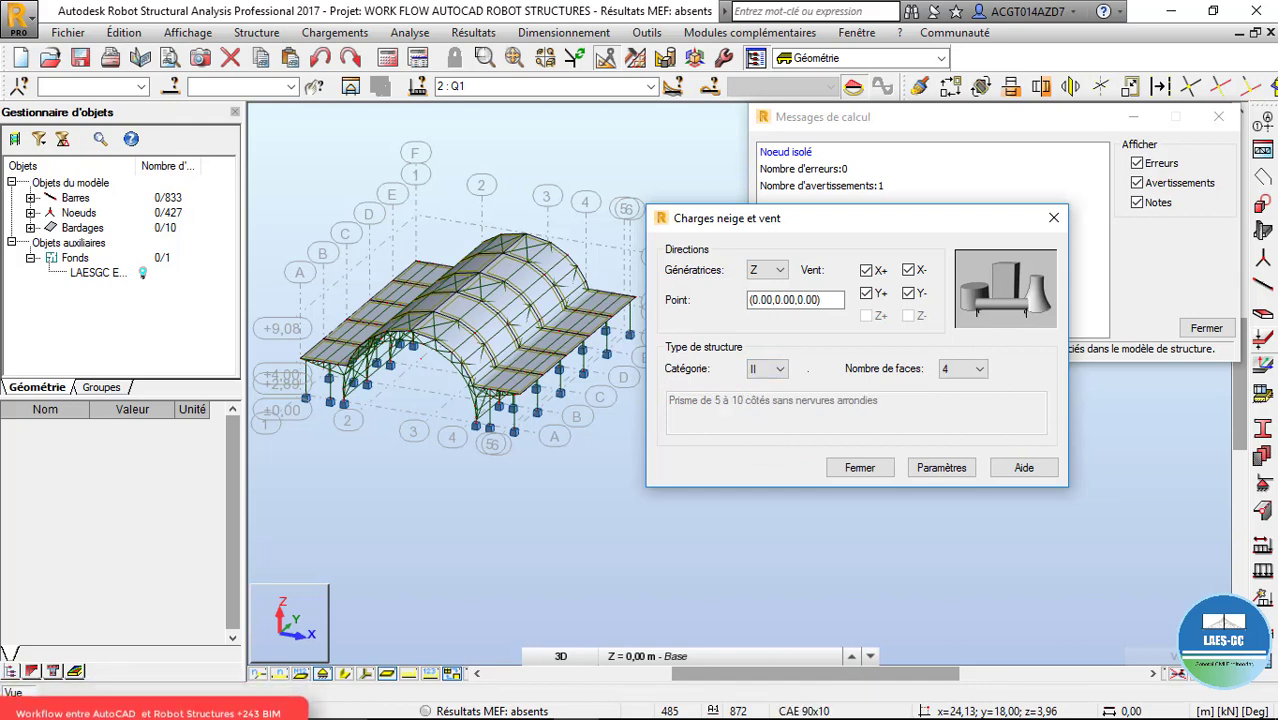
pyautogui.click(767, 369)
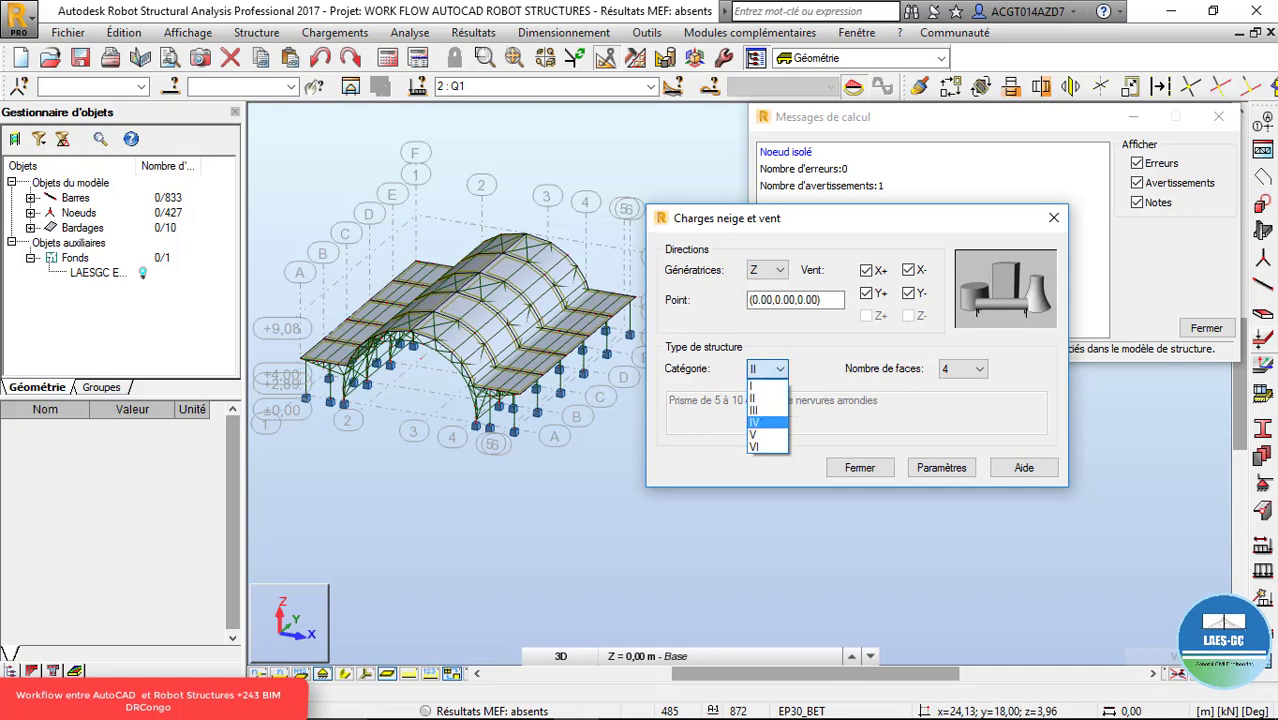
pyautogui.click(767, 435)
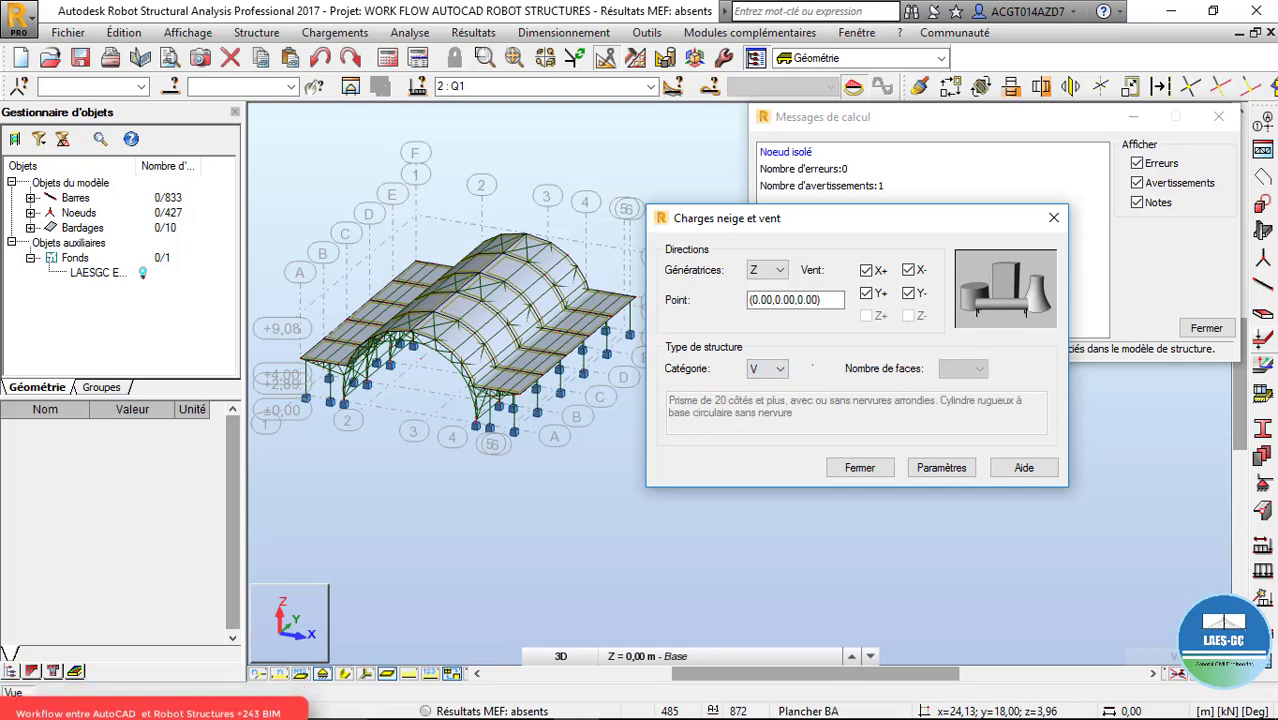
pyautogui.click(775, 369)
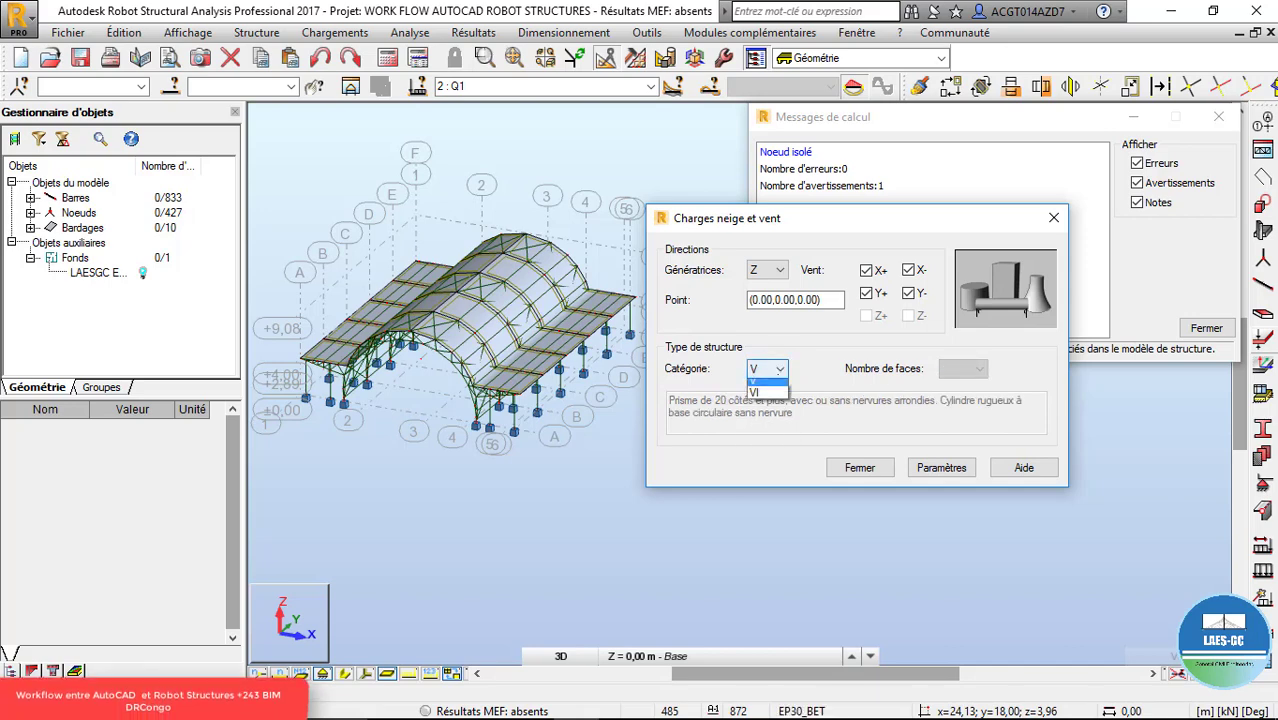
pyautogui.click(767, 447)
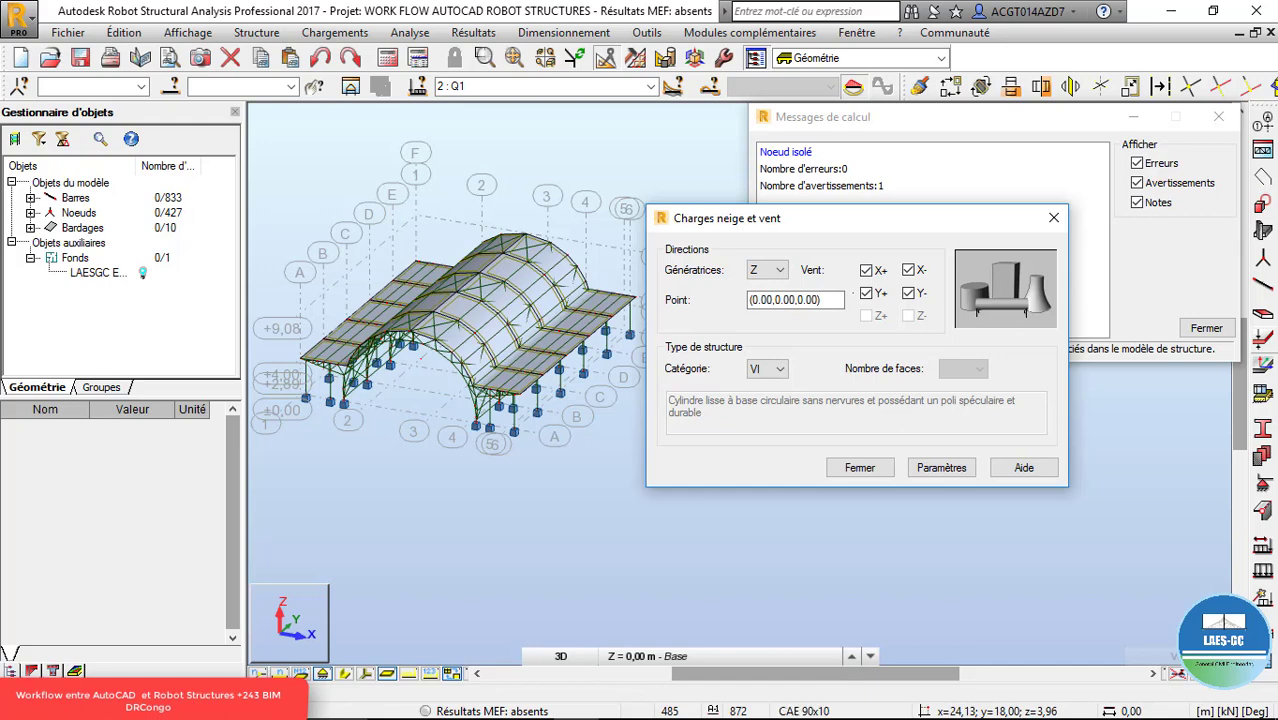
# - Open the wind load parameters and set the canton to Région: vent 1 - neige B2 for Département quelconque
pyautogui.click(941, 467)
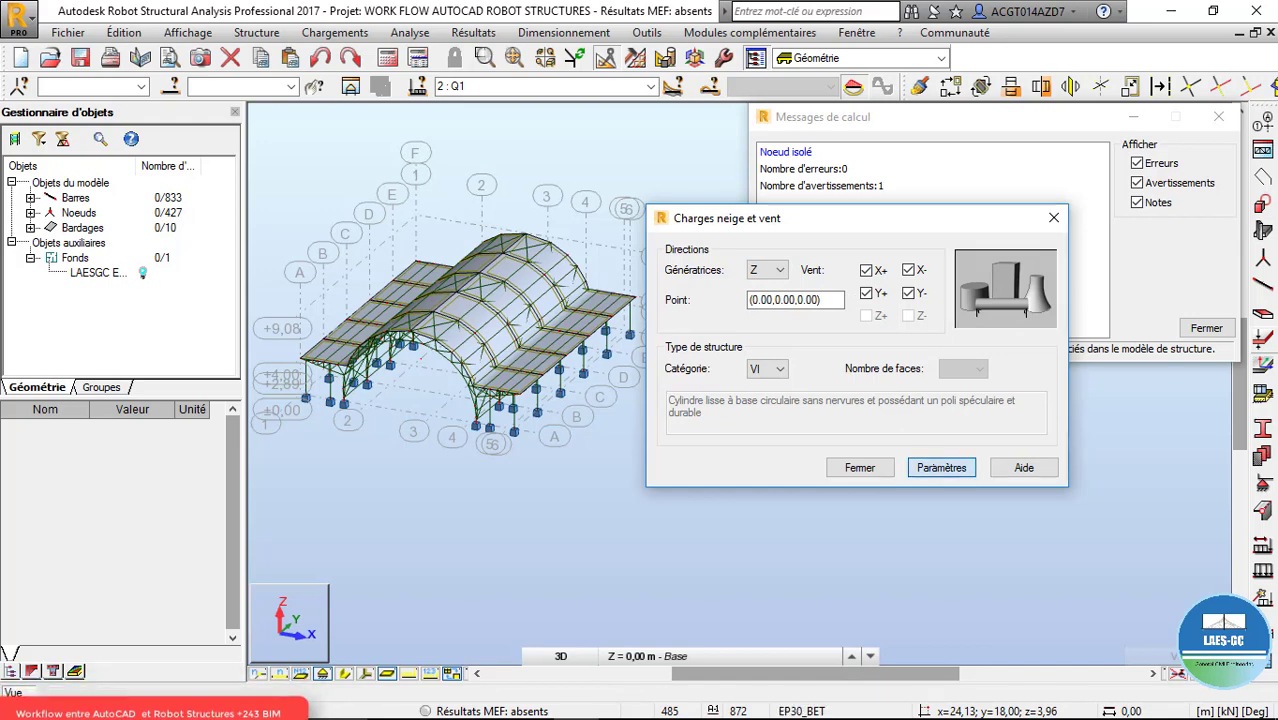
pyautogui.moveTo(577, 178); pyautogui.dragTo(993, 146)
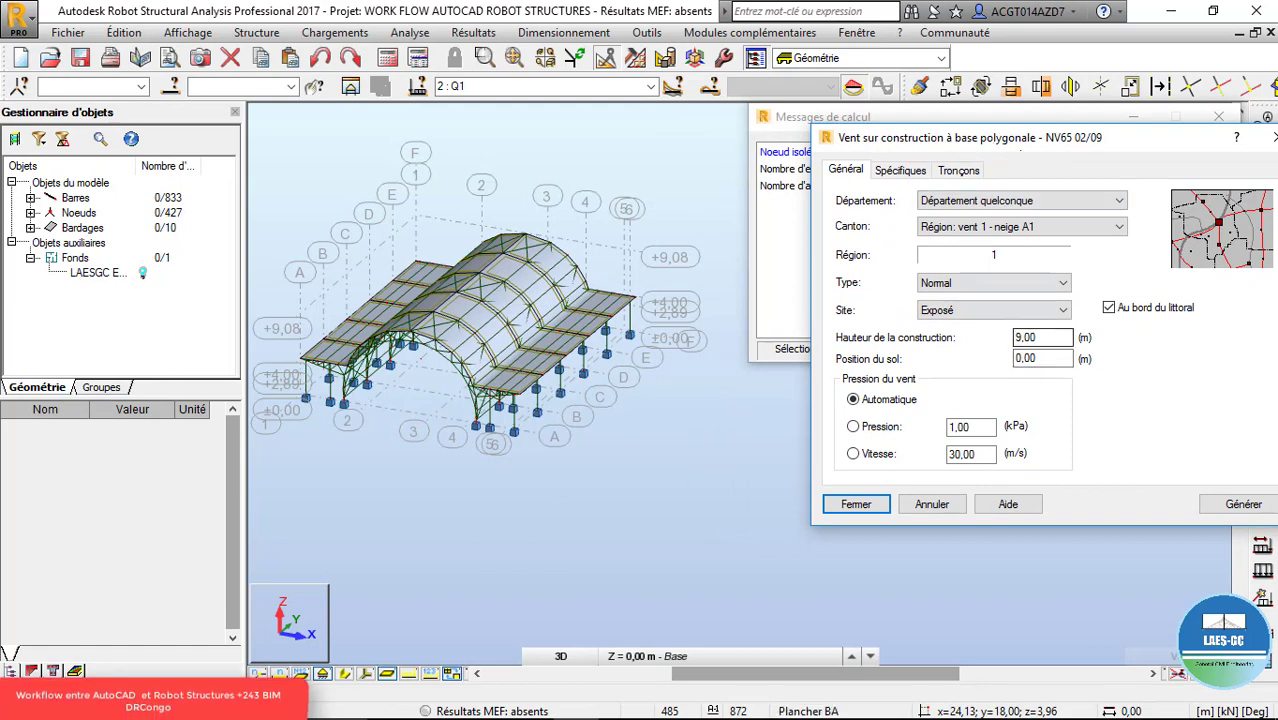
pyautogui.click(1020, 200)
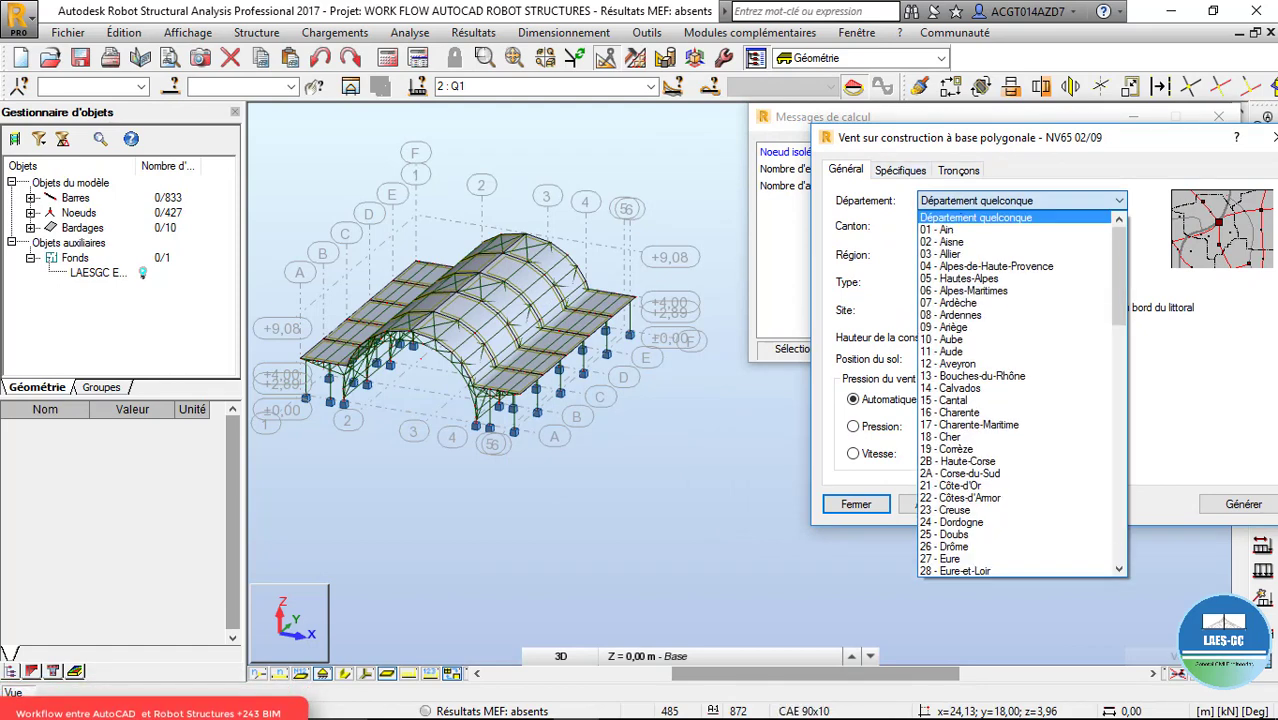
pyautogui.click(1110, 200)
pyautogui.click(1110, 227)
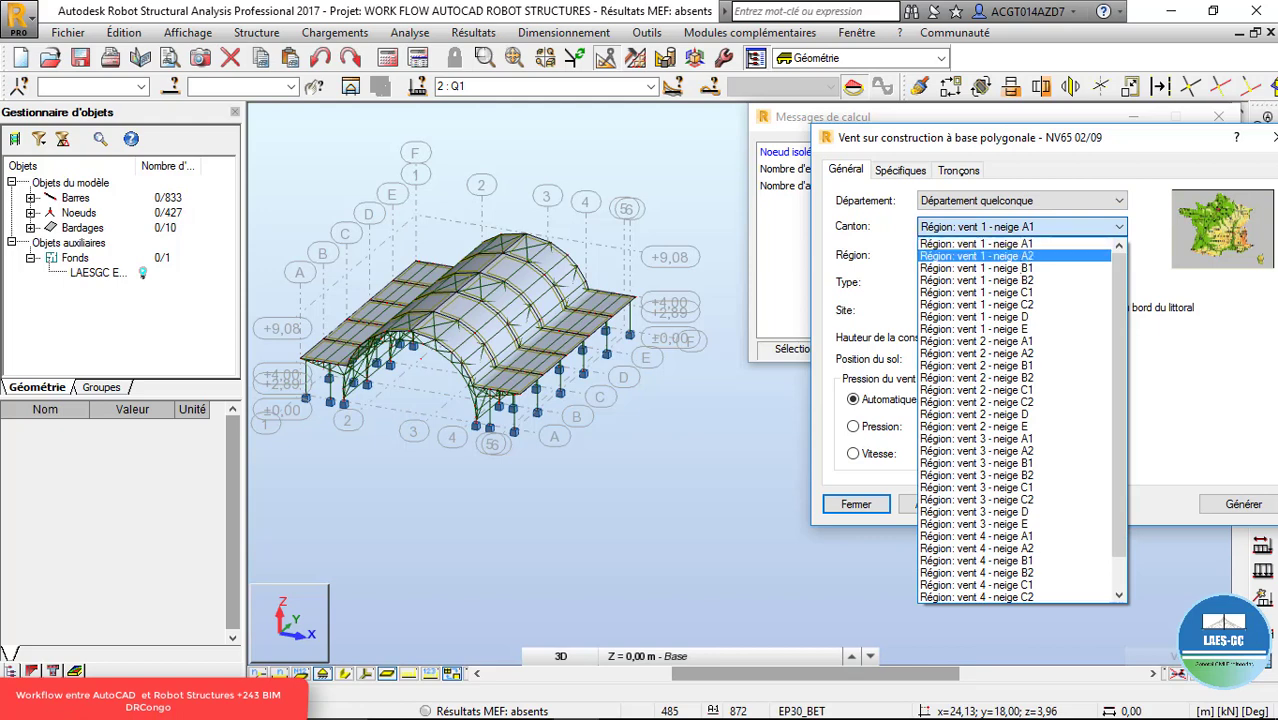
pyautogui.click(990, 281)
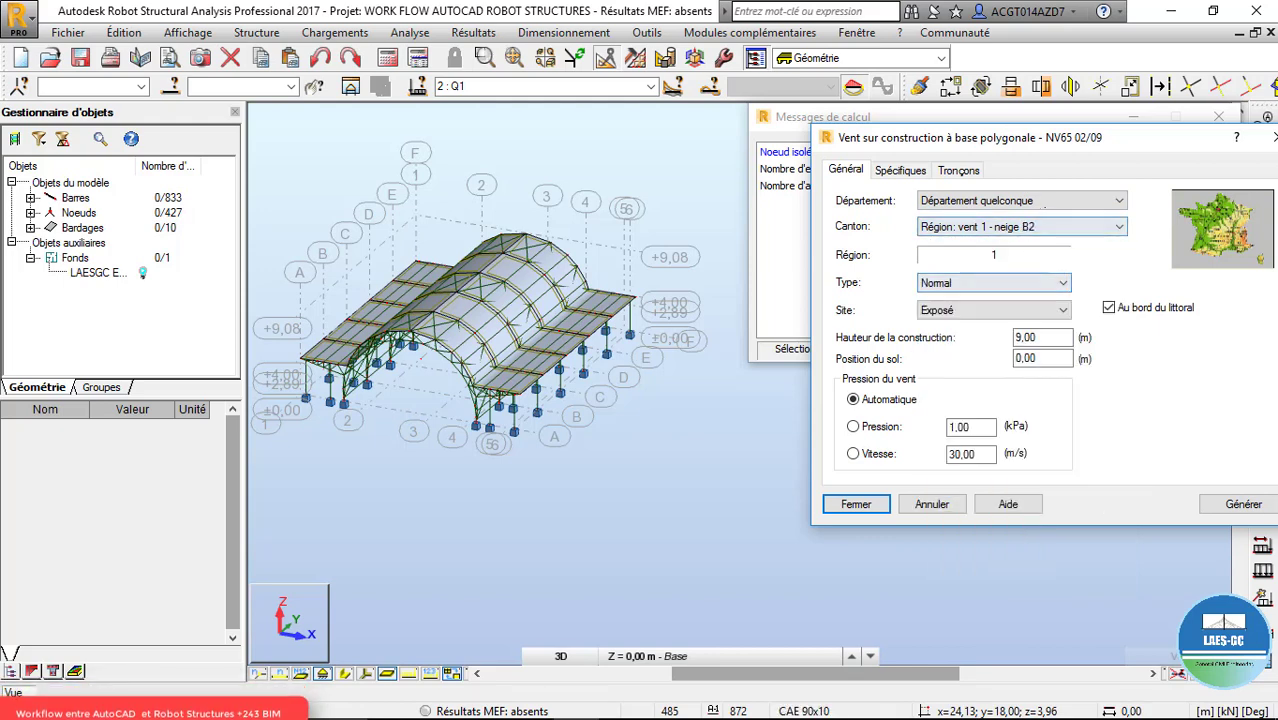
# - Try the Extrême wind type and the Protégé site, and return the type to Normal and the site to Exposé
pyautogui.click(1032, 281)
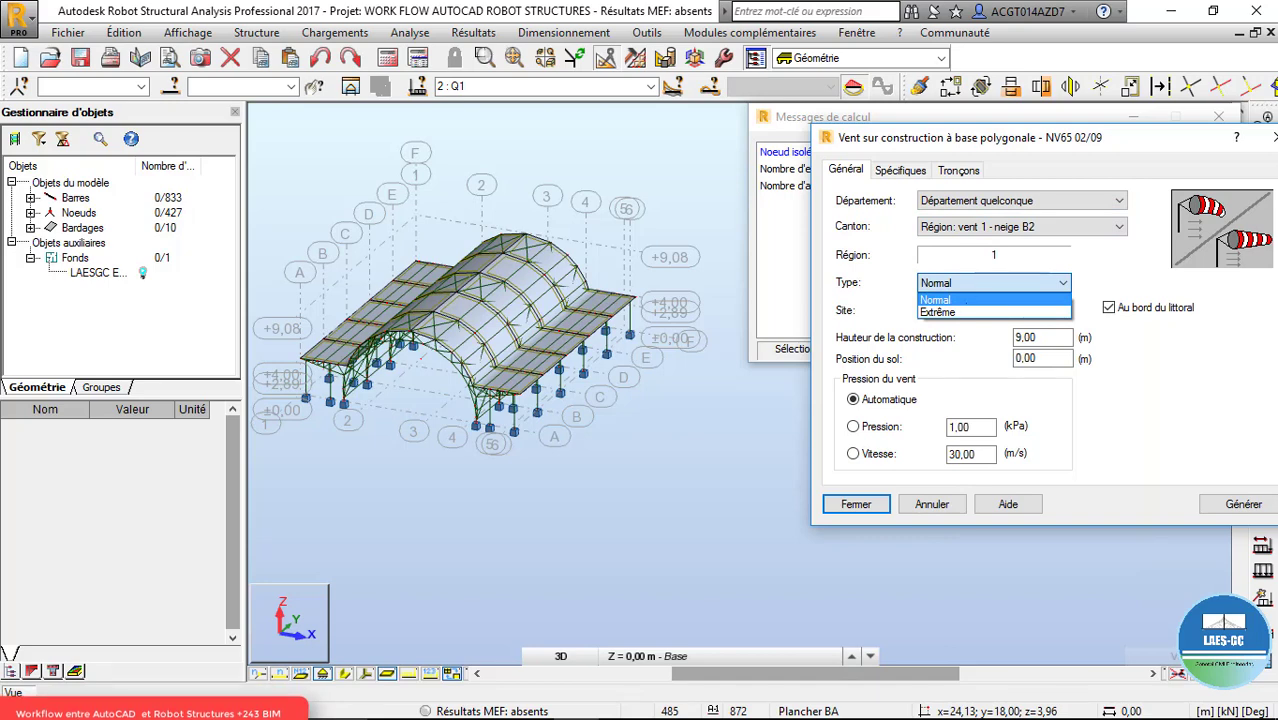
pyautogui.click(937, 312)
pyautogui.click(968, 283)
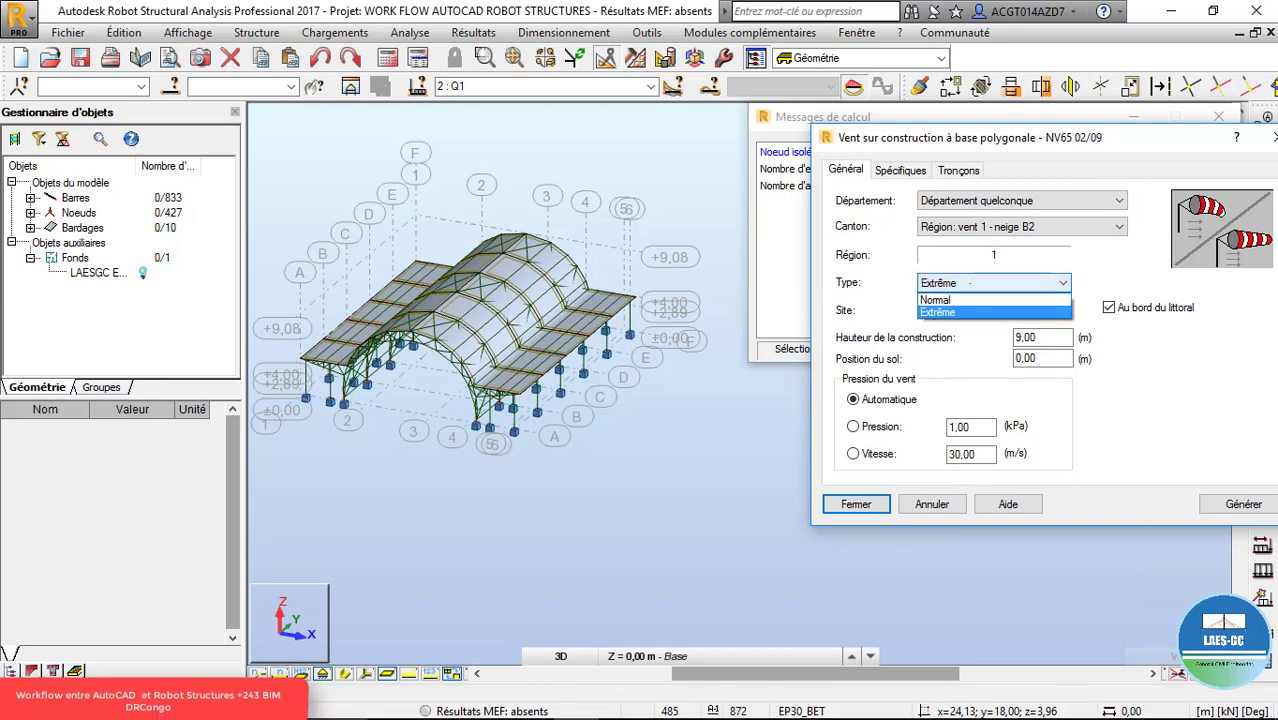
pyautogui.click(990, 296)
pyautogui.click(990, 310)
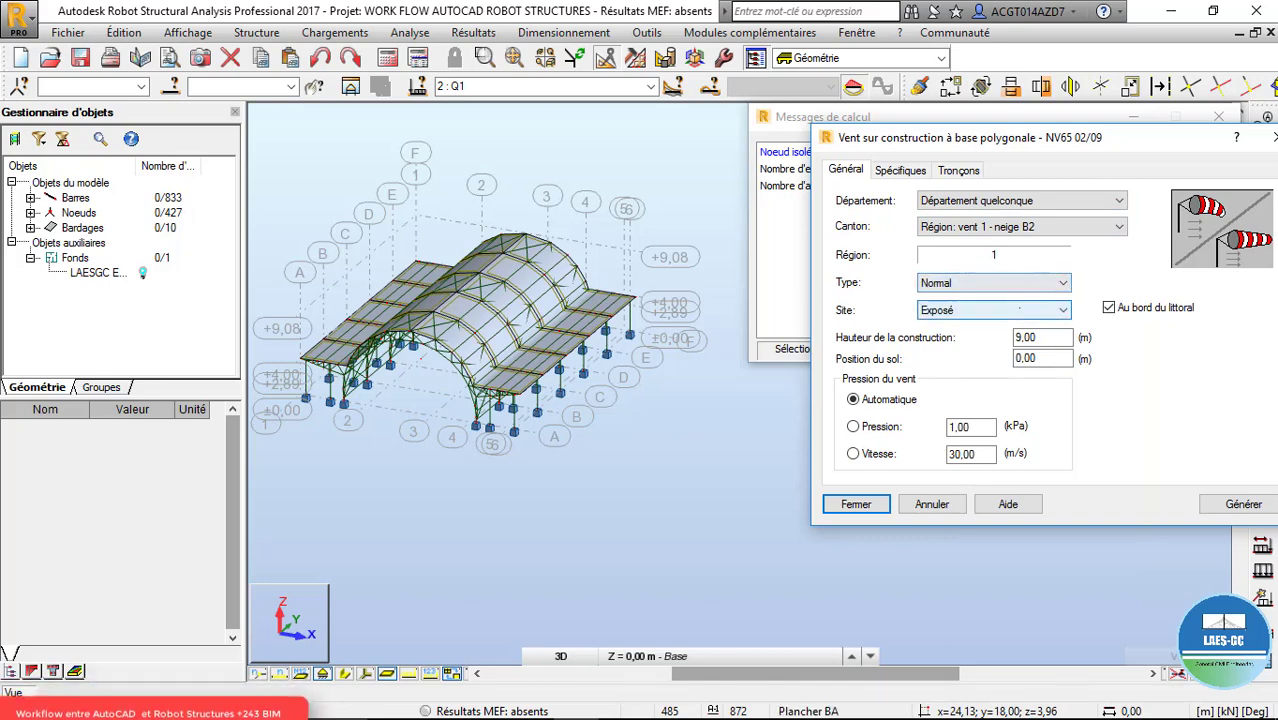
pyautogui.click(937, 327)
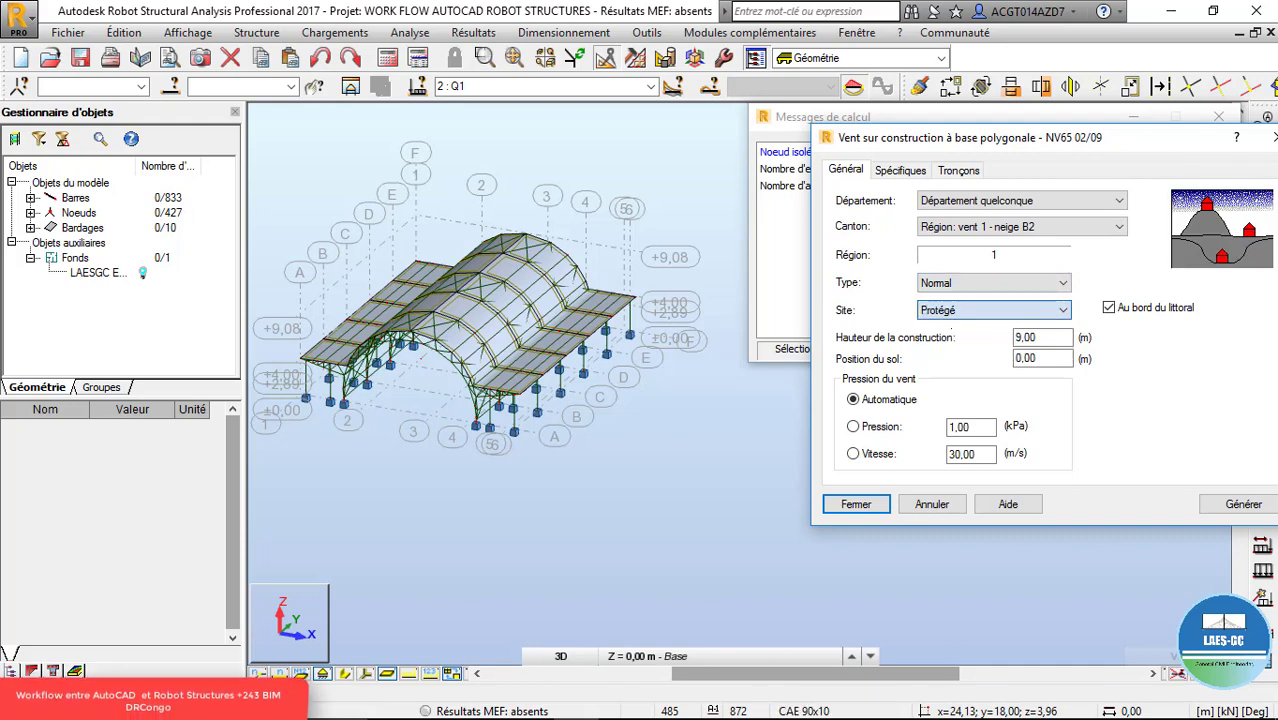
pyautogui.click(982, 310)
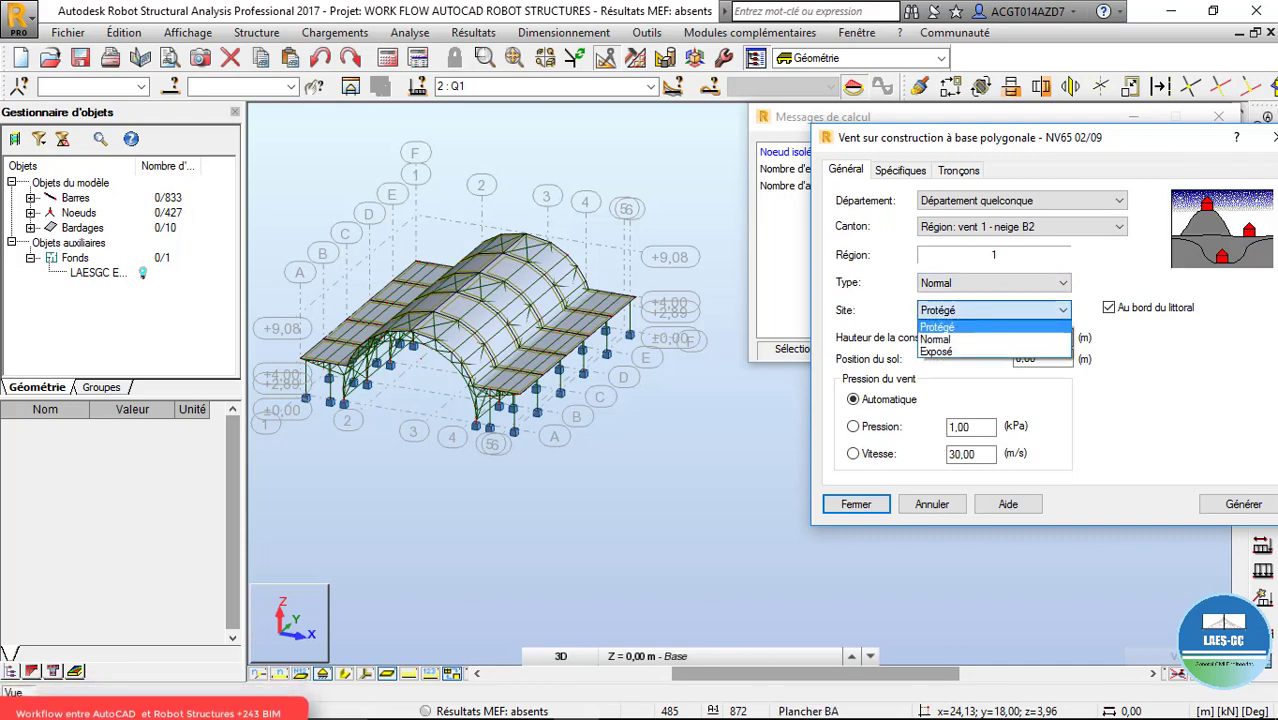
pyautogui.click(940, 346)
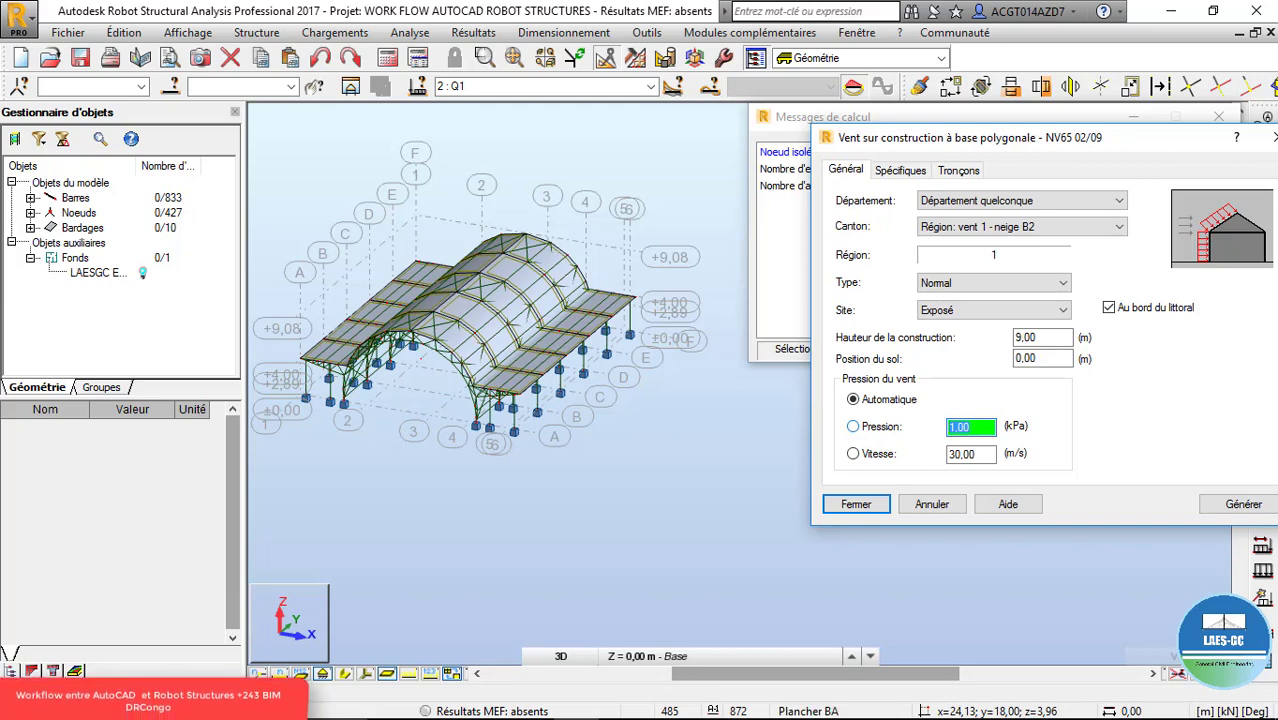
# - Enter a wind pressure value of 1.2 kPa
pyautogui.write('1.5')
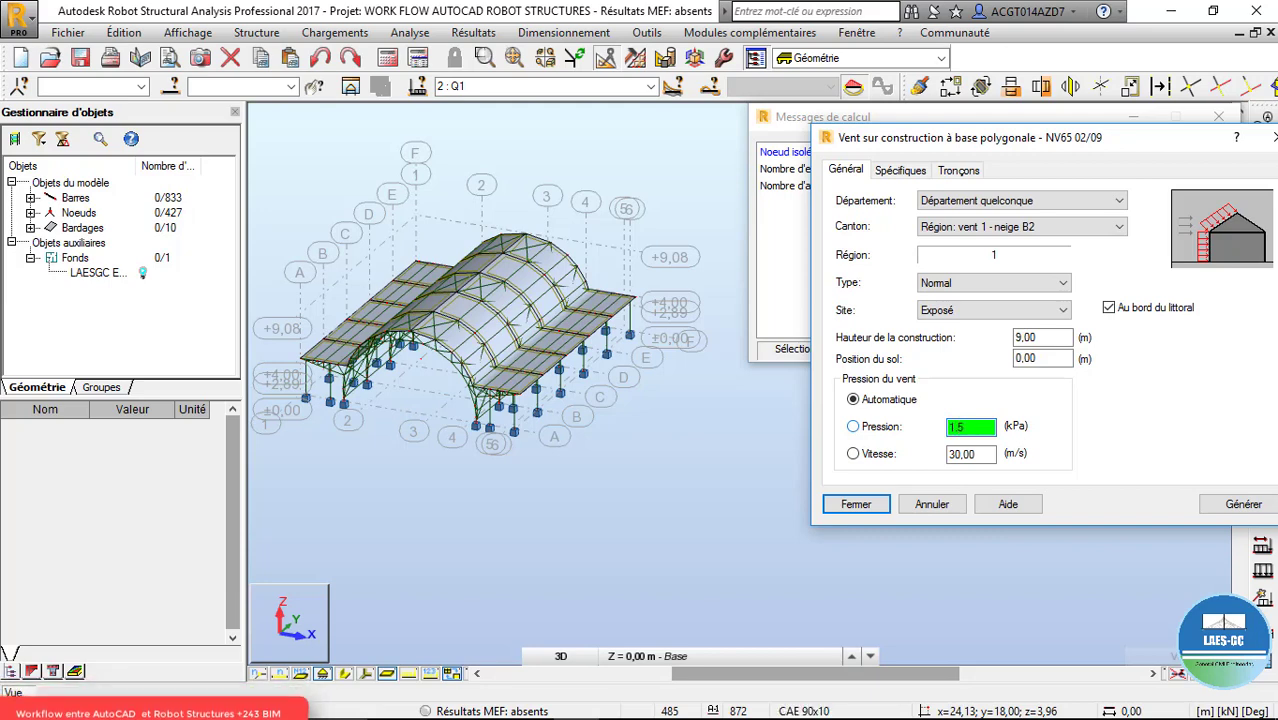
pyautogui.press('BackSpace')
pyautogui.write('2')
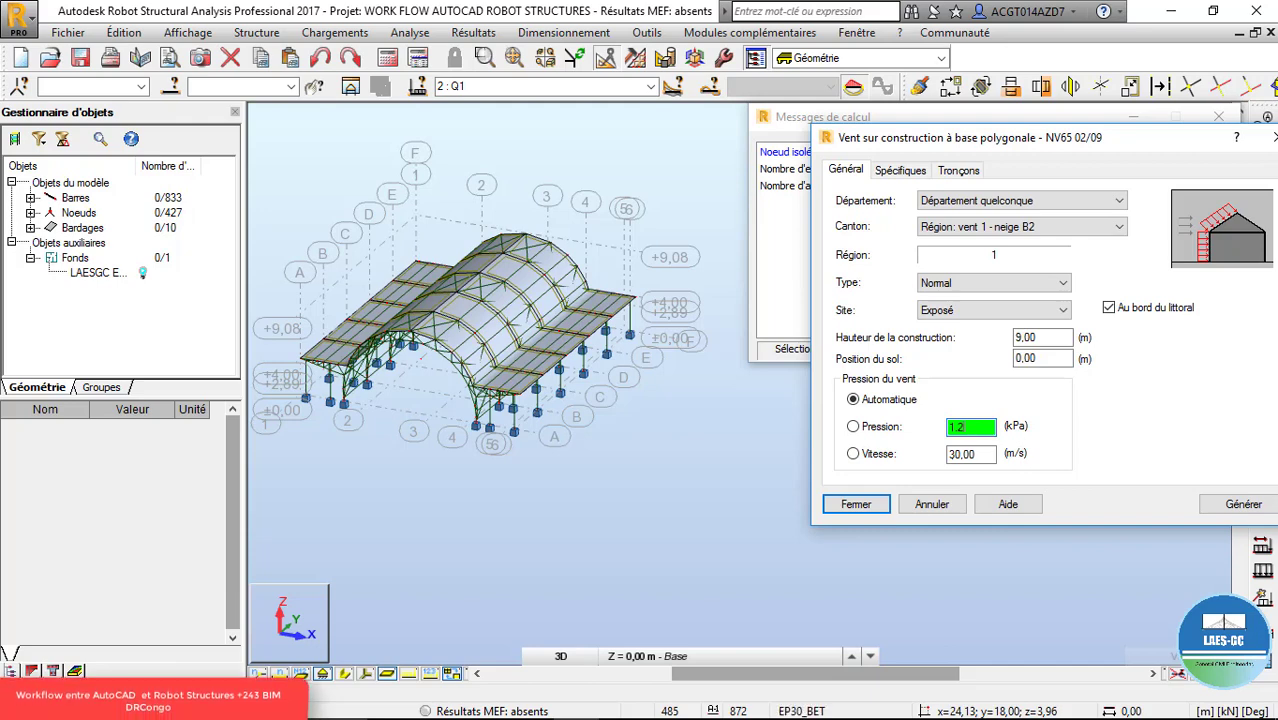
# - Define the wind pressure by speed, at 30 m/s, and compare it with the direct pressure option
pyautogui.click(853, 454)
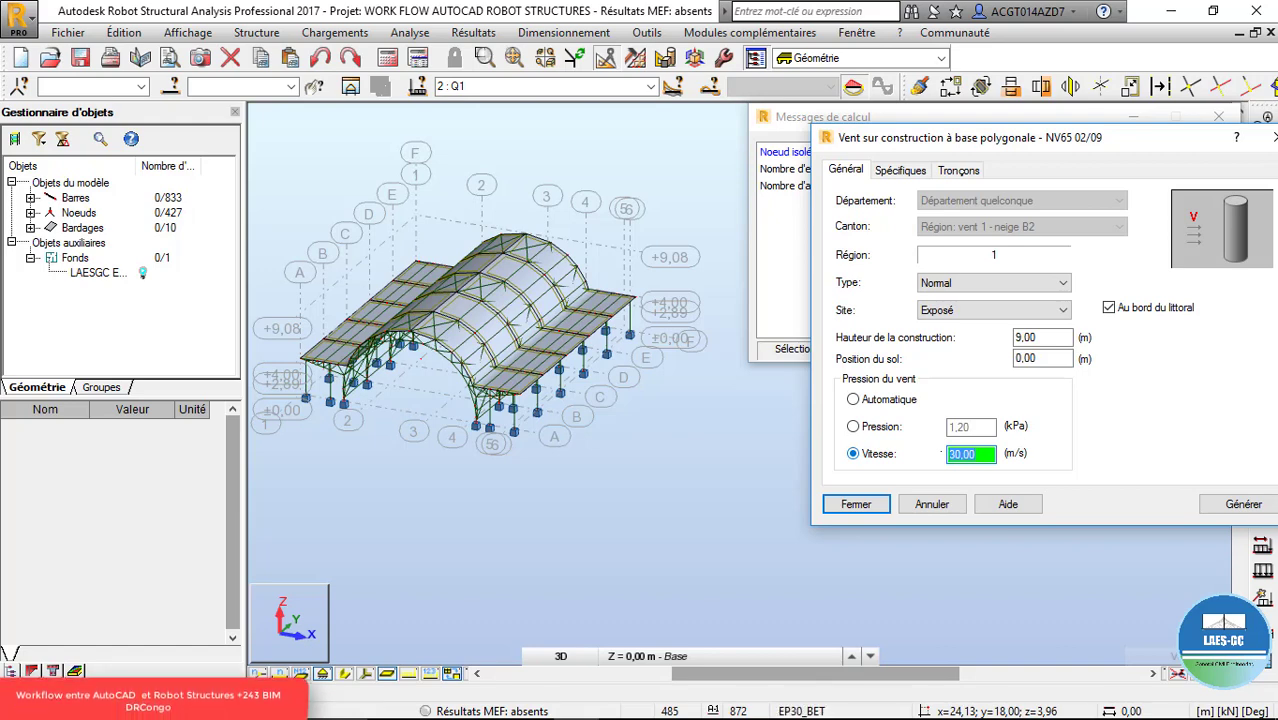
pyautogui.write('"à')
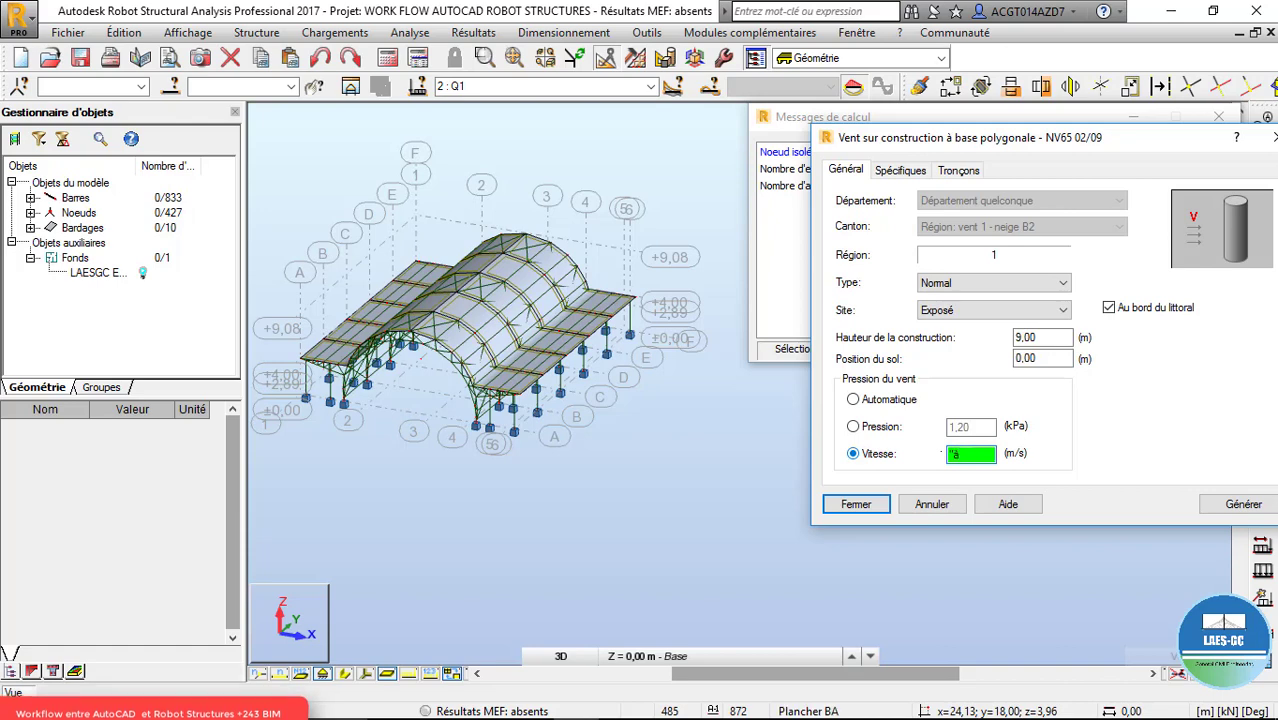
pyautogui.press('BackSpace')
pyautogui.press('BackSpace')
pyautogui.write('3')
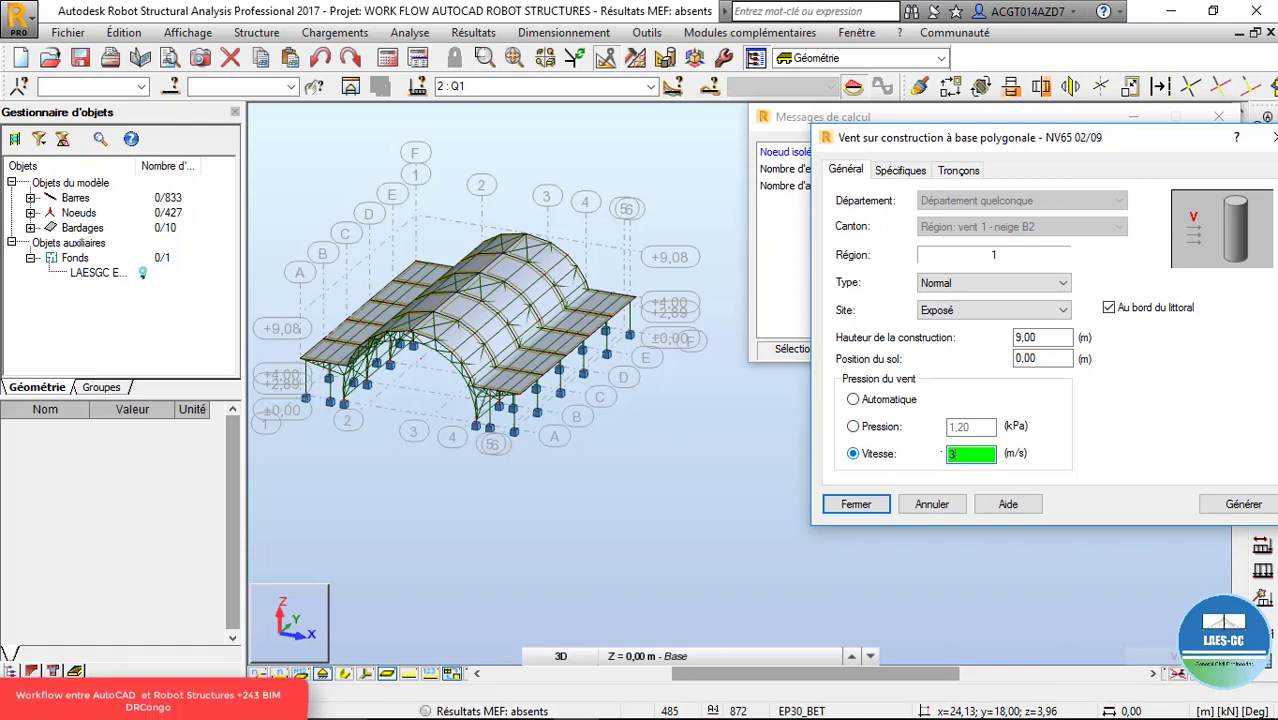
pyautogui.write('0')
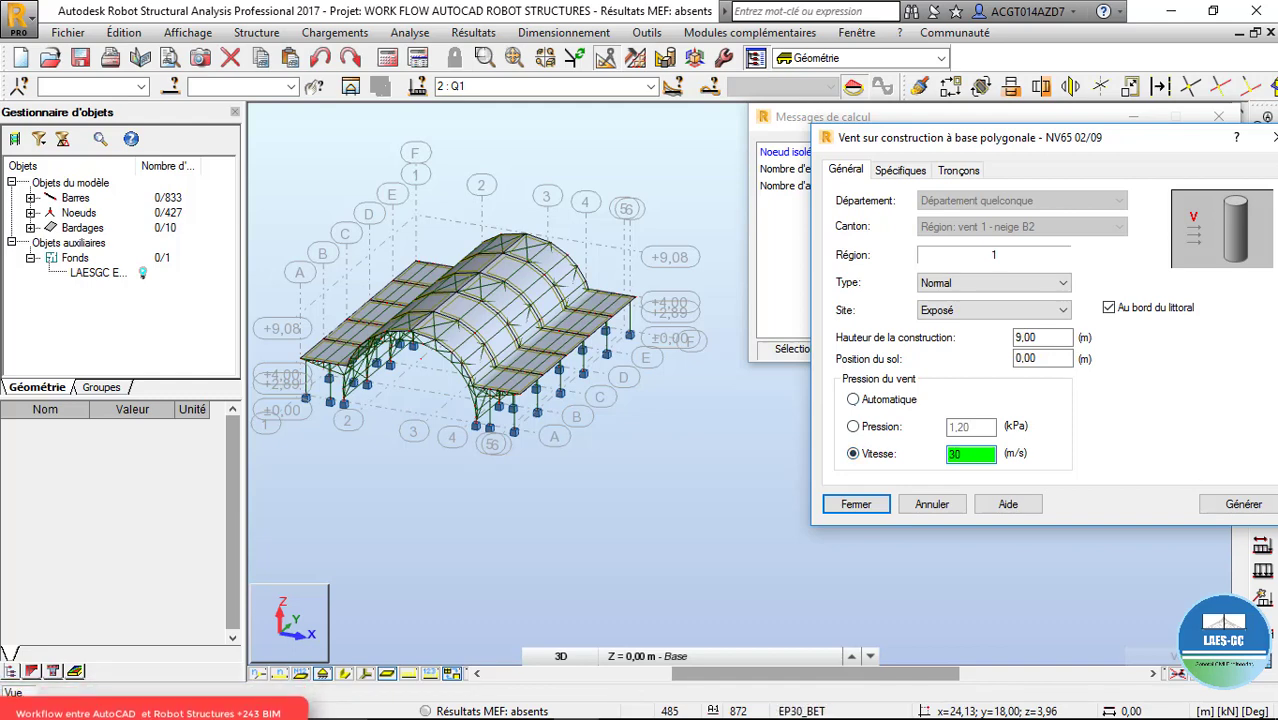
pyautogui.click(854, 427)
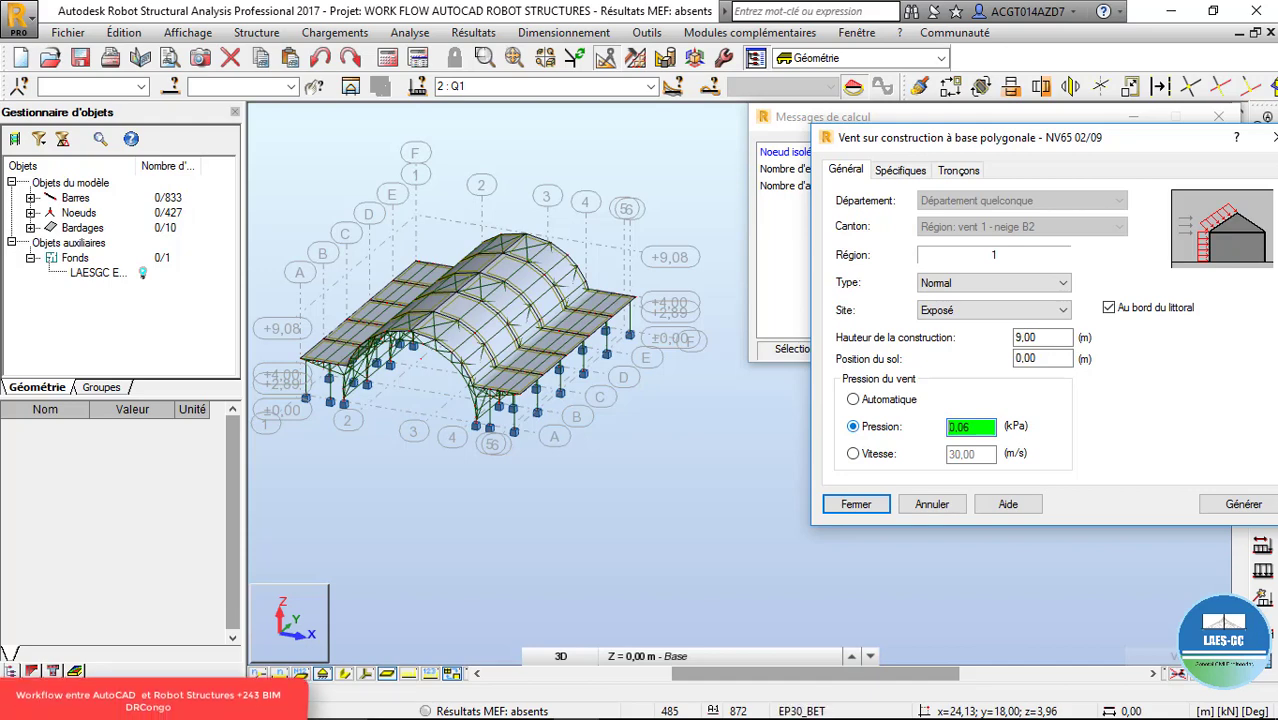
pyautogui.click(854, 454)
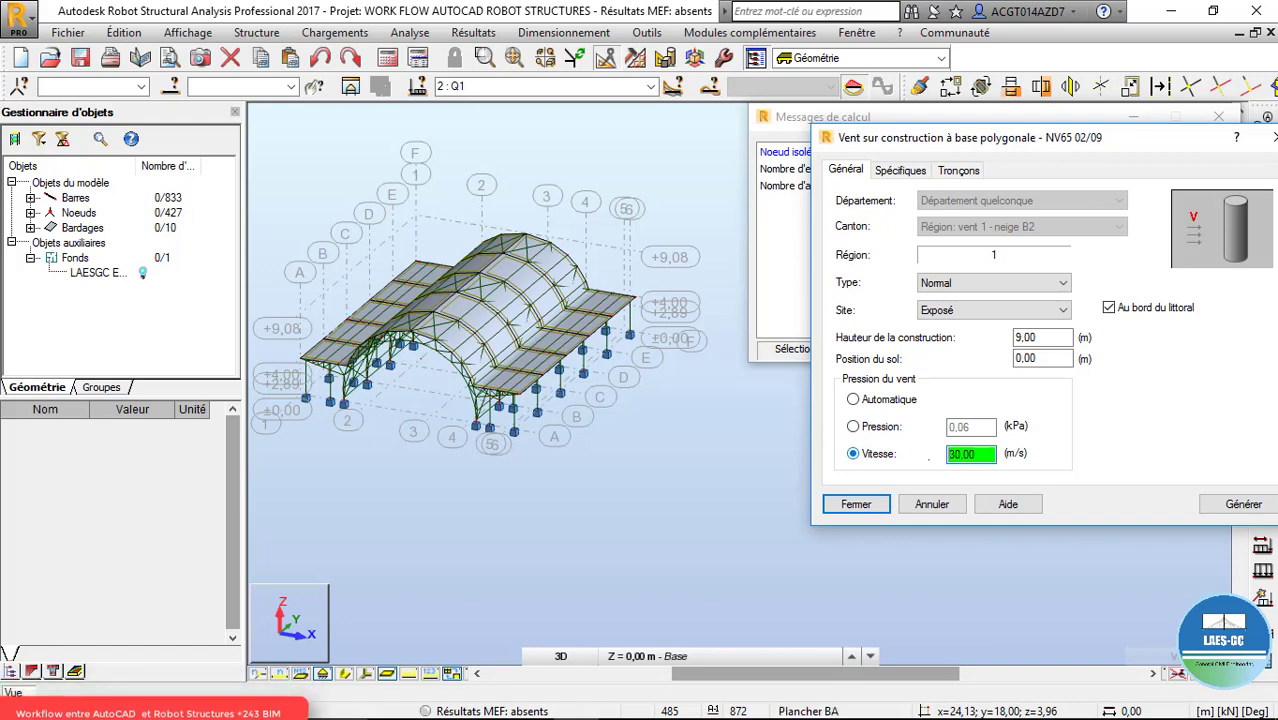
# - Check the specific parameters, enter a 9 m section height, and generate the NV65 wind loads
pyautogui.click(901, 170)
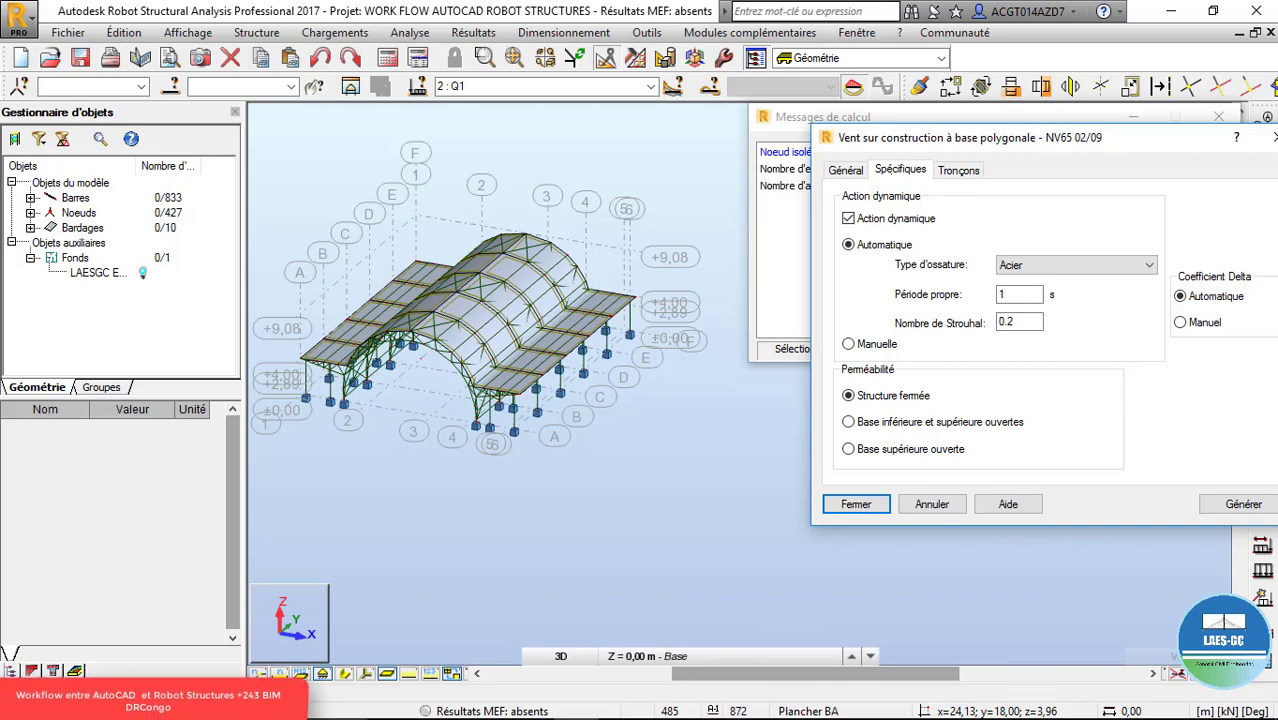
pyautogui.click(945, 171)
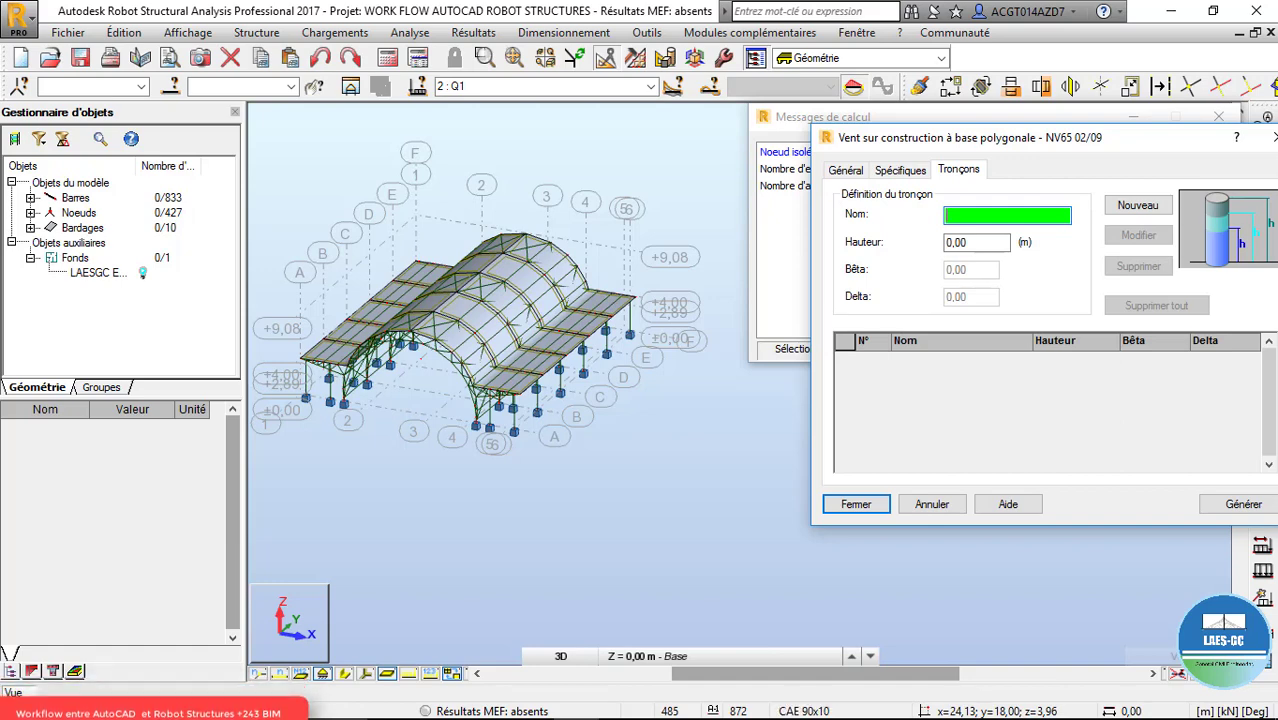
pyautogui.press('Tab')
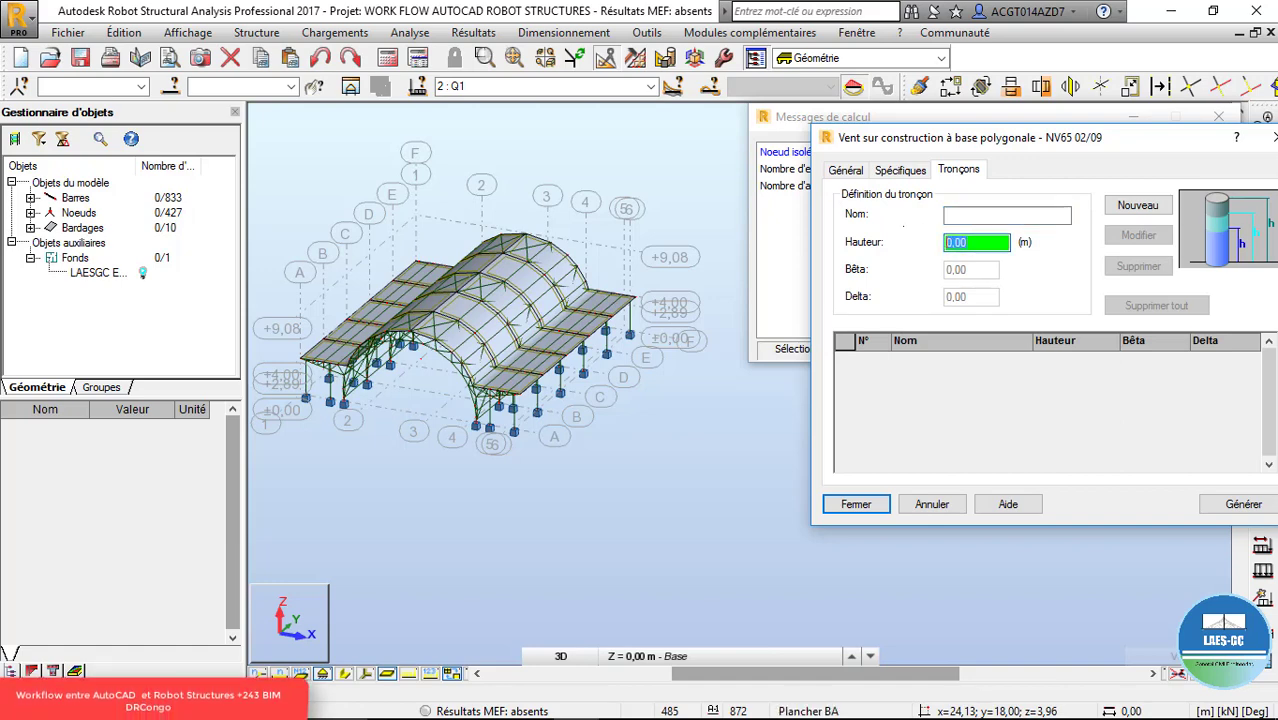
pyautogui.write('9')
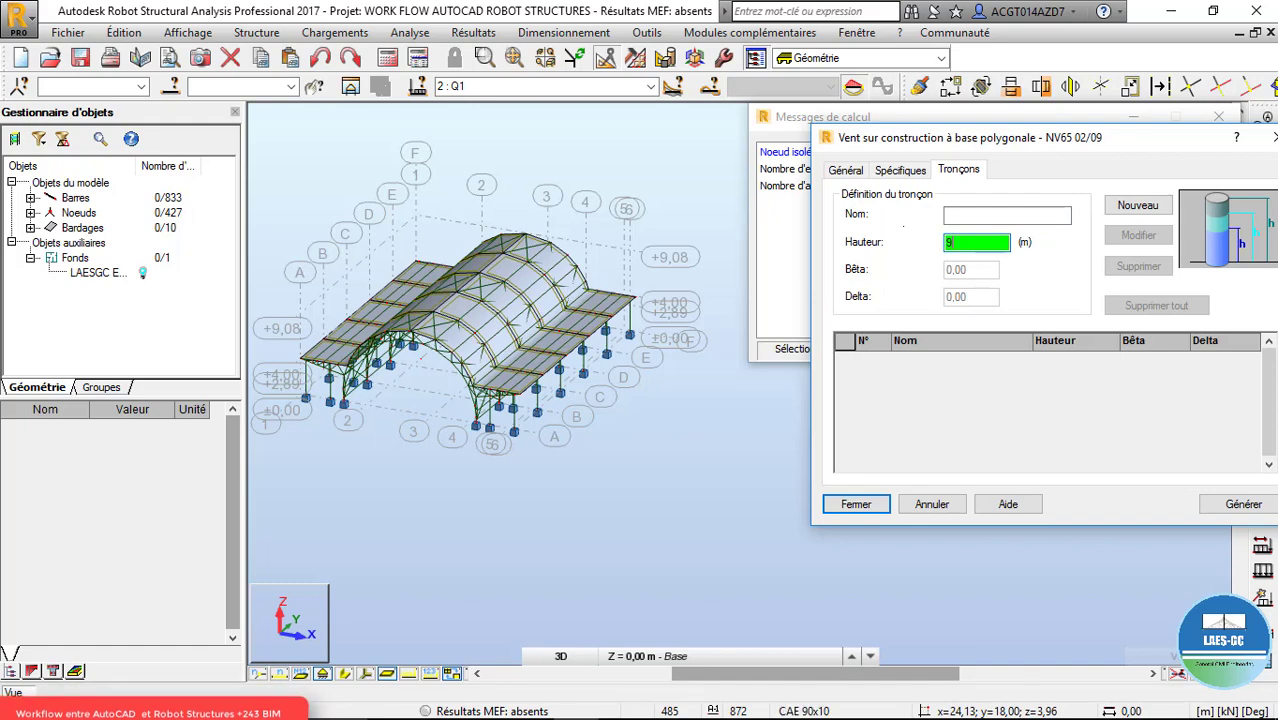
pyautogui.click(845, 170)
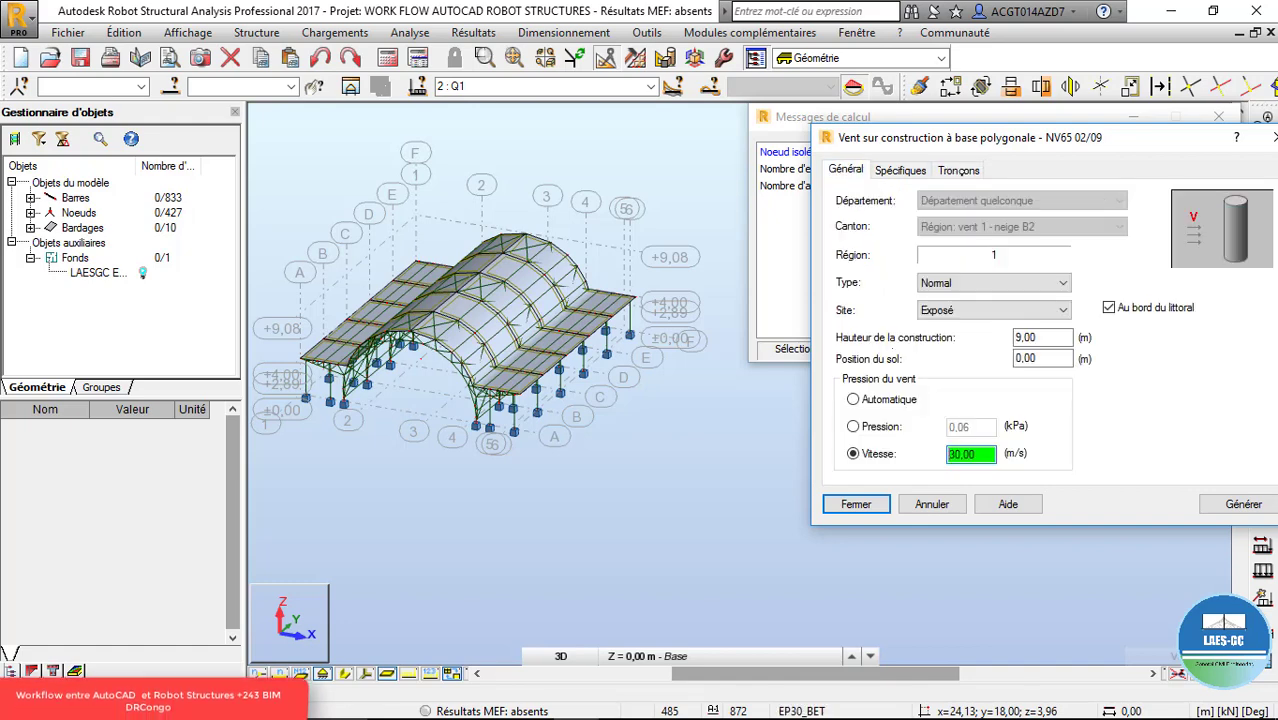
pyautogui.click(1241, 503)
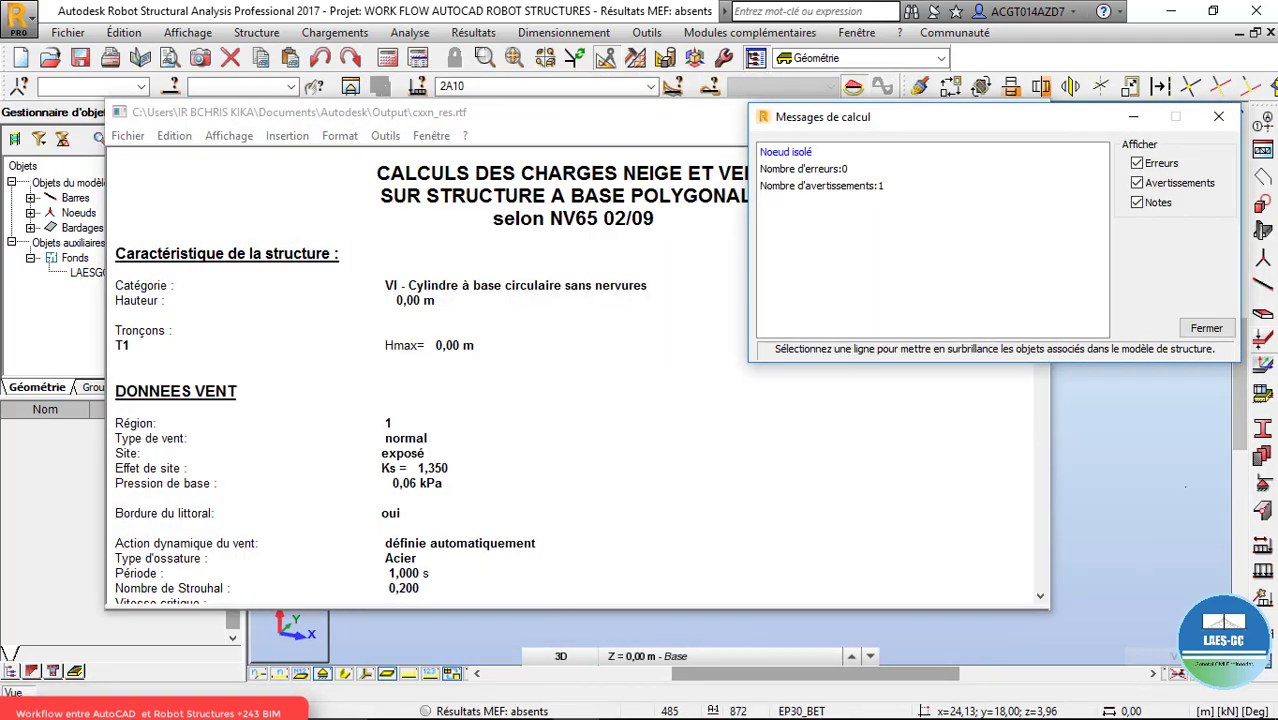
# - Examine the wind calculation report, including the force coefficients for each wind load case
pyautogui.click(346, 304)
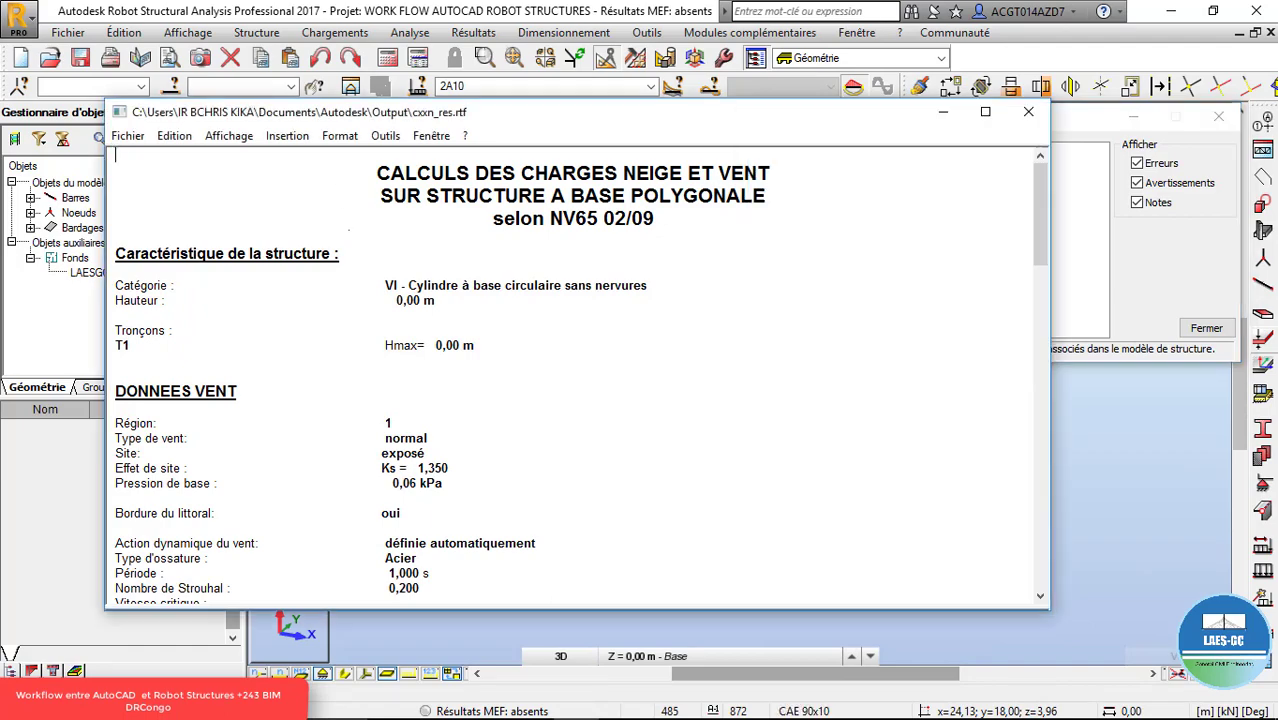
pyautogui.scroll(-20, 346, 304)
pyautogui.scroll(5, 346, 304)
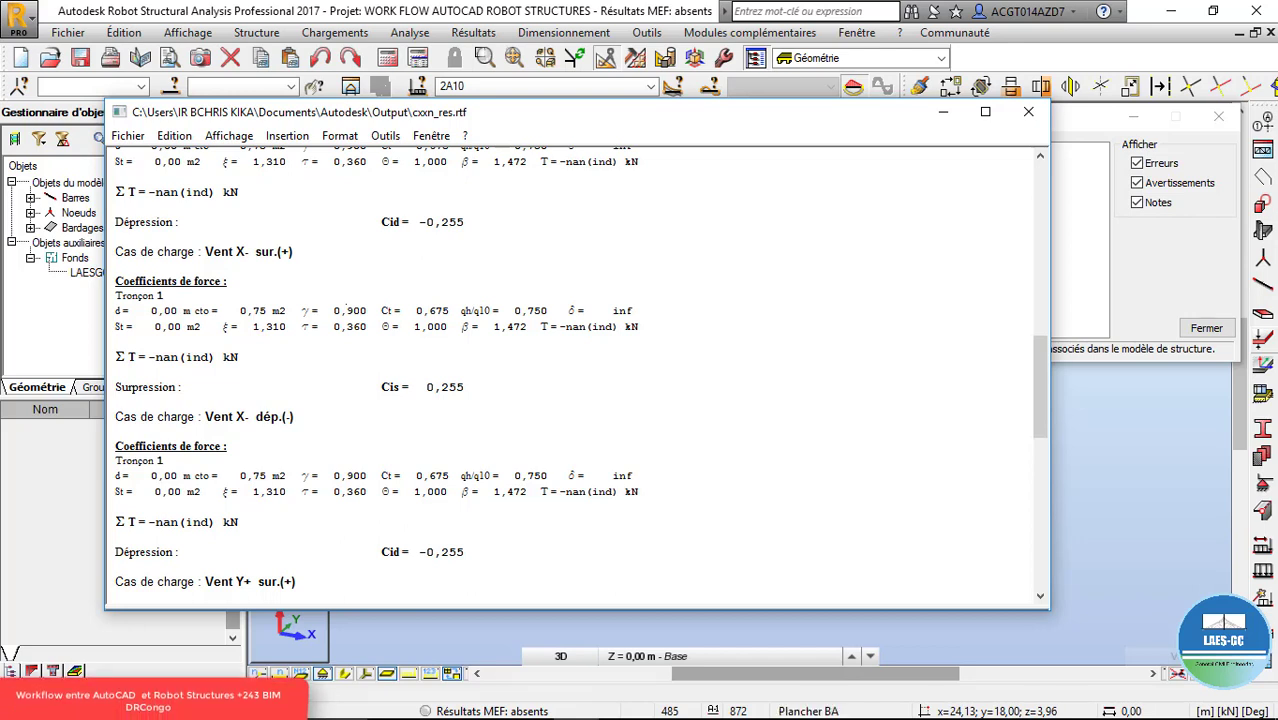
pyautogui.scroll(2, 355, 315)
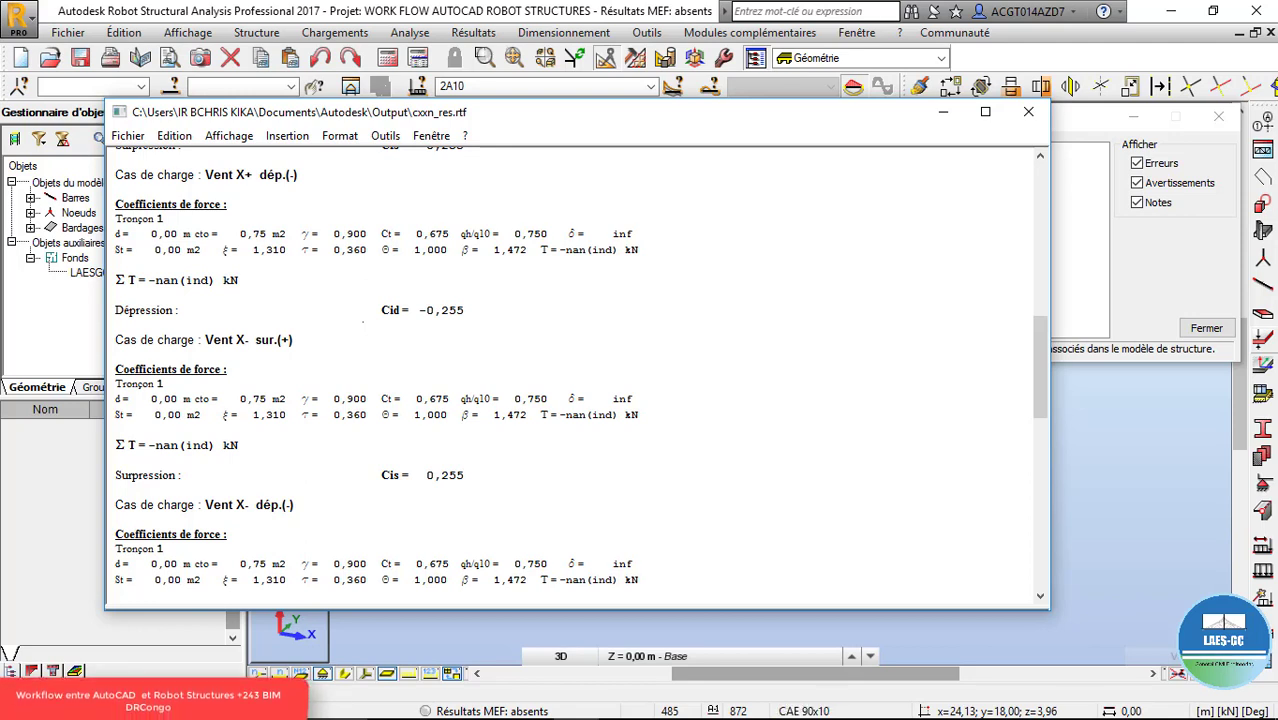
pyautogui.scroll(4, 575, 375)
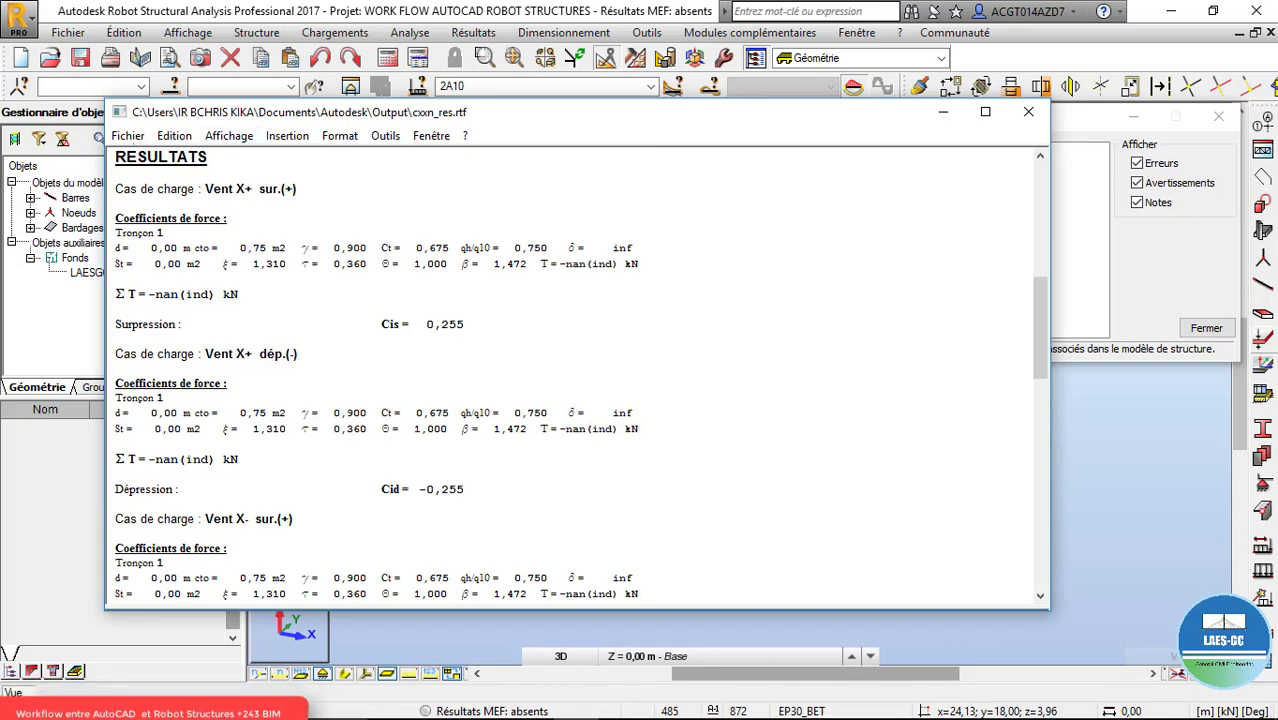
# - Save the wind report to the desktop as RESULTAT VENT in Rich Text Format and minimize it
pyautogui.click(128, 135)
pyautogui.click(180, 219)
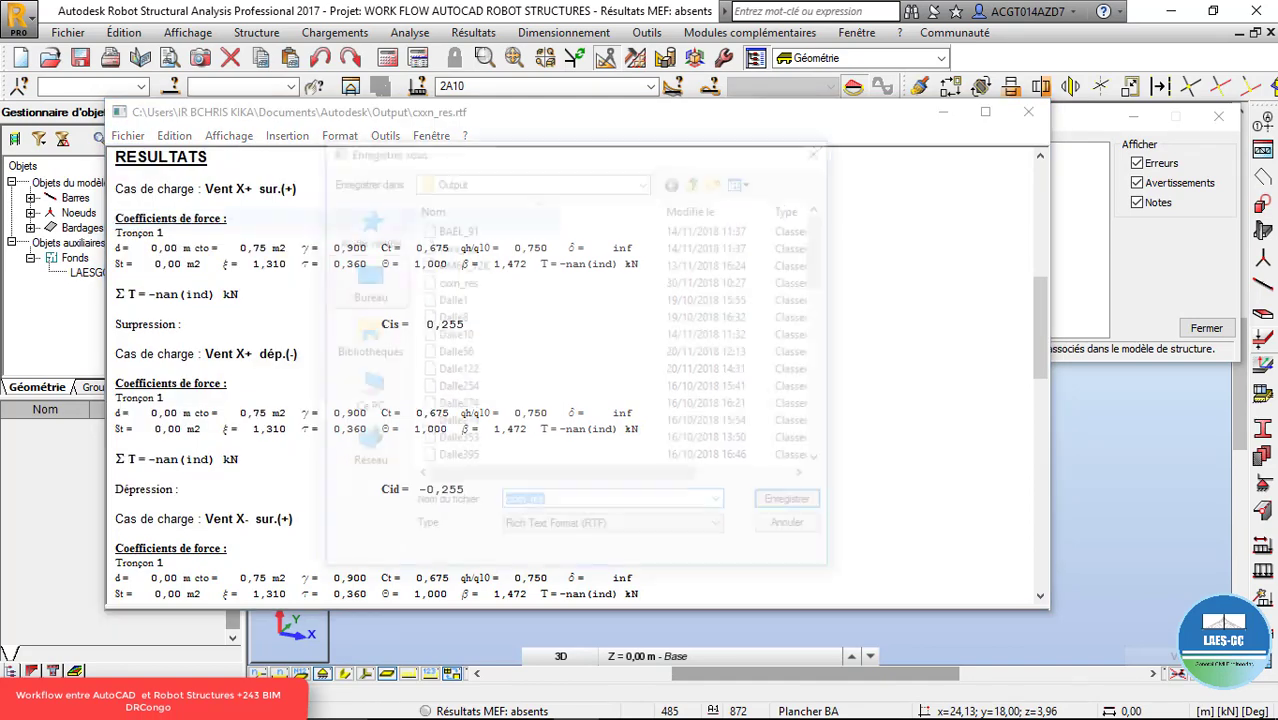
pyautogui.click(363, 284)
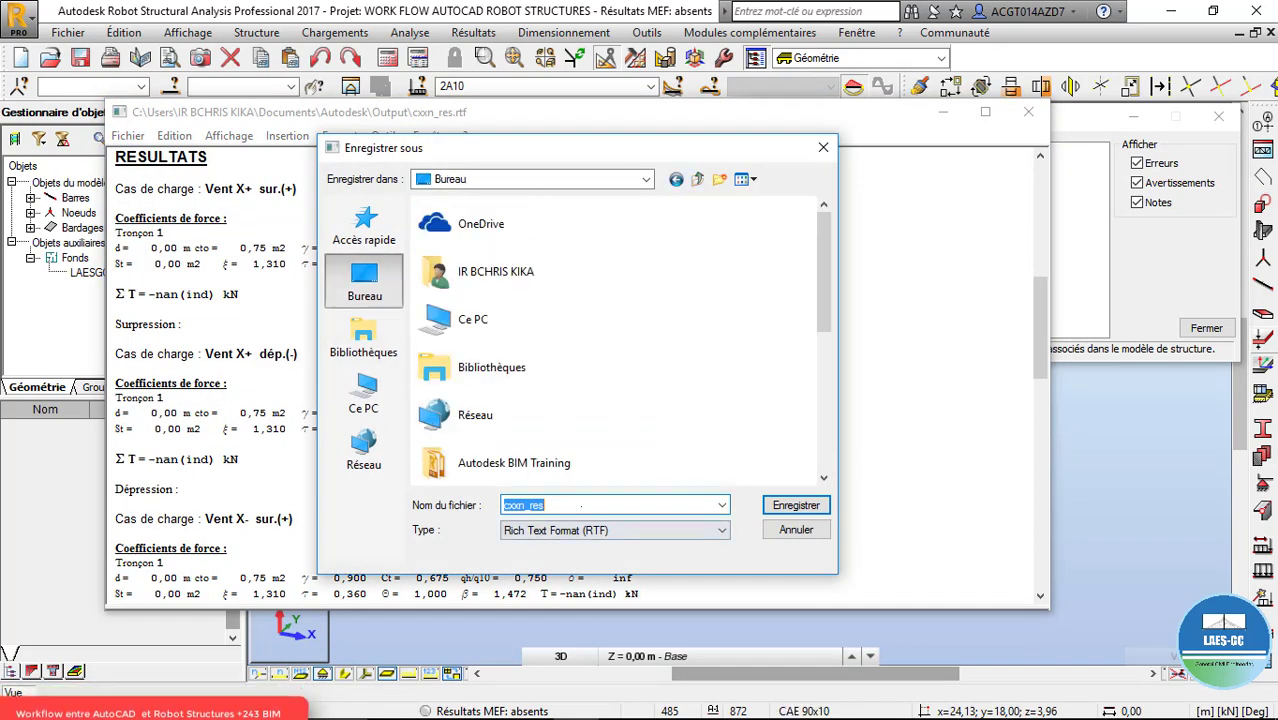
pyautogui.write('RE')
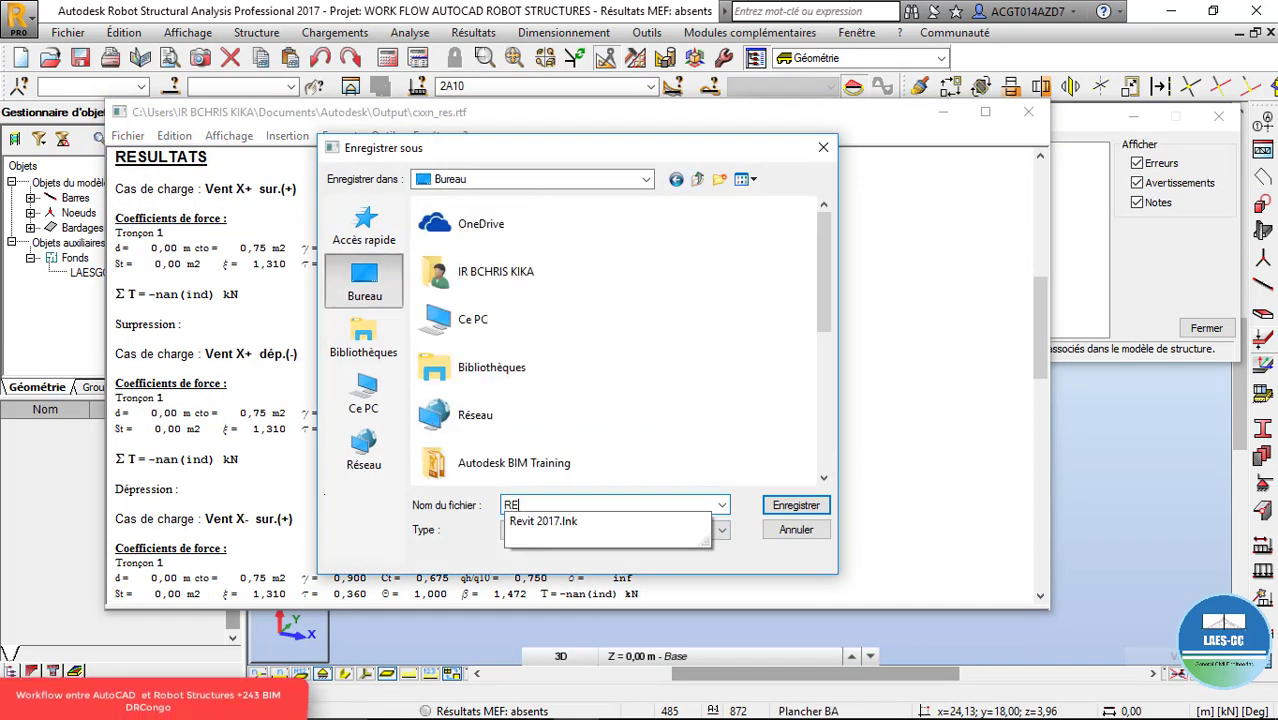
pyautogui.write('SULTAT VENT')
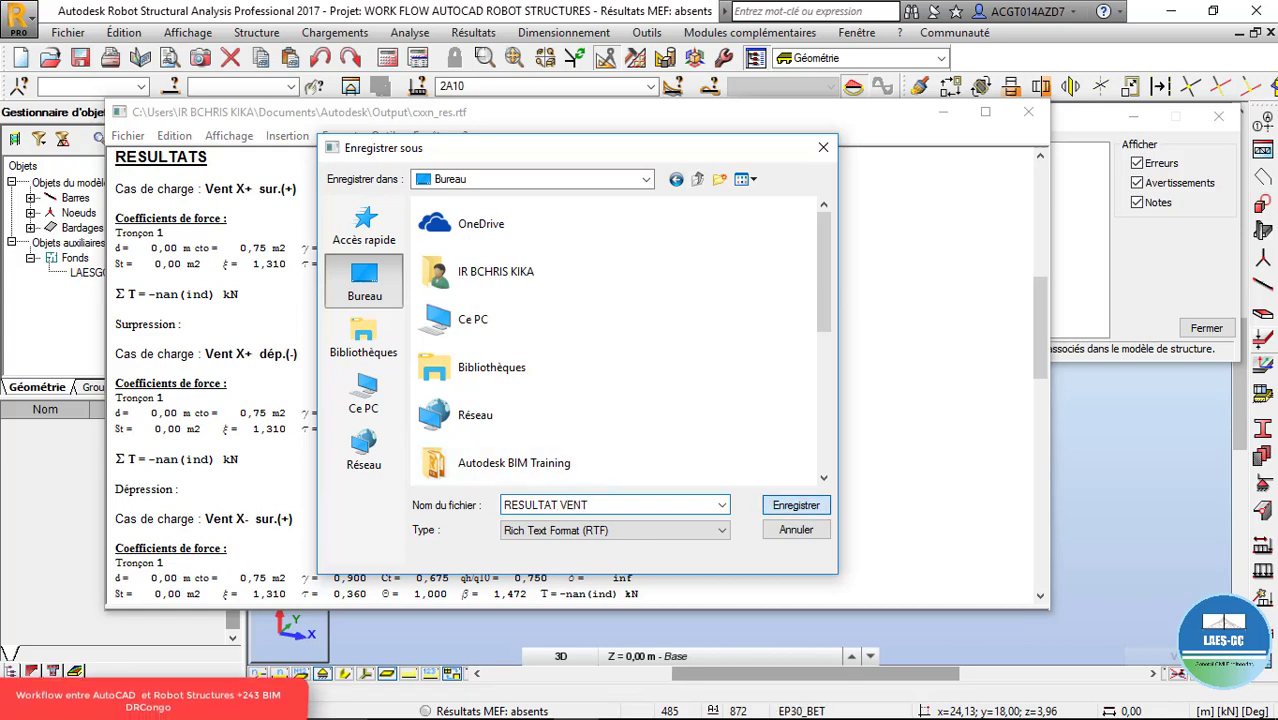
pyautogui.click(796, 505)
pyautogui.click(942, 111)
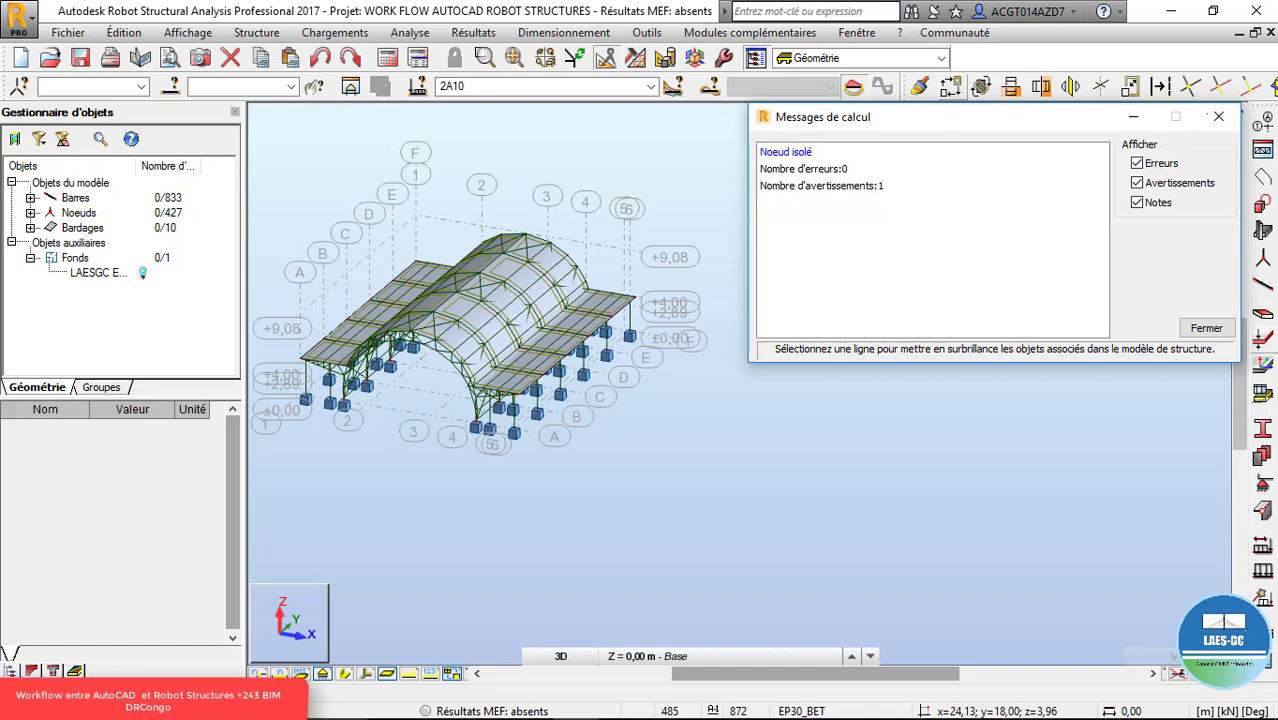
# - Dismiss the calculation messages and open the wind load simulation settings for generating wind loads
pyautogui.click(1218, 116)
pyautogui.scroll(-3, 757, 285)
pyautogui.scroll(3, 757, 290)
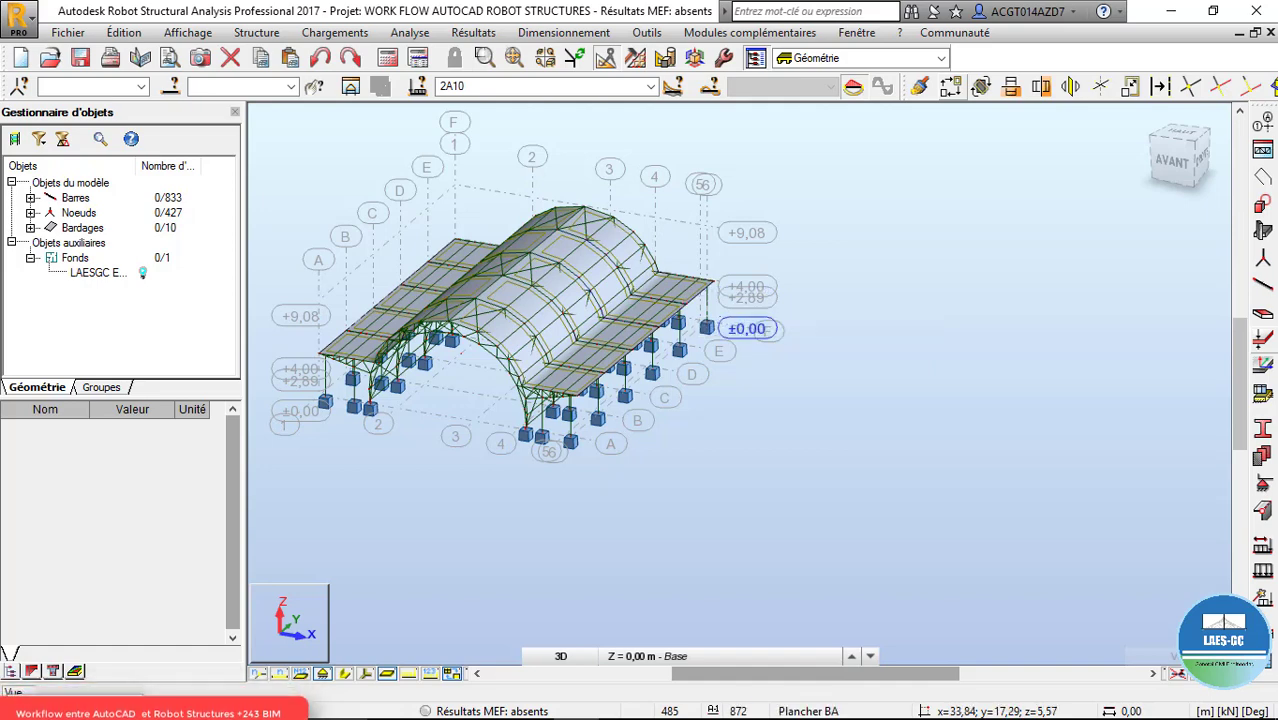
pyautogui.click(188, 32)
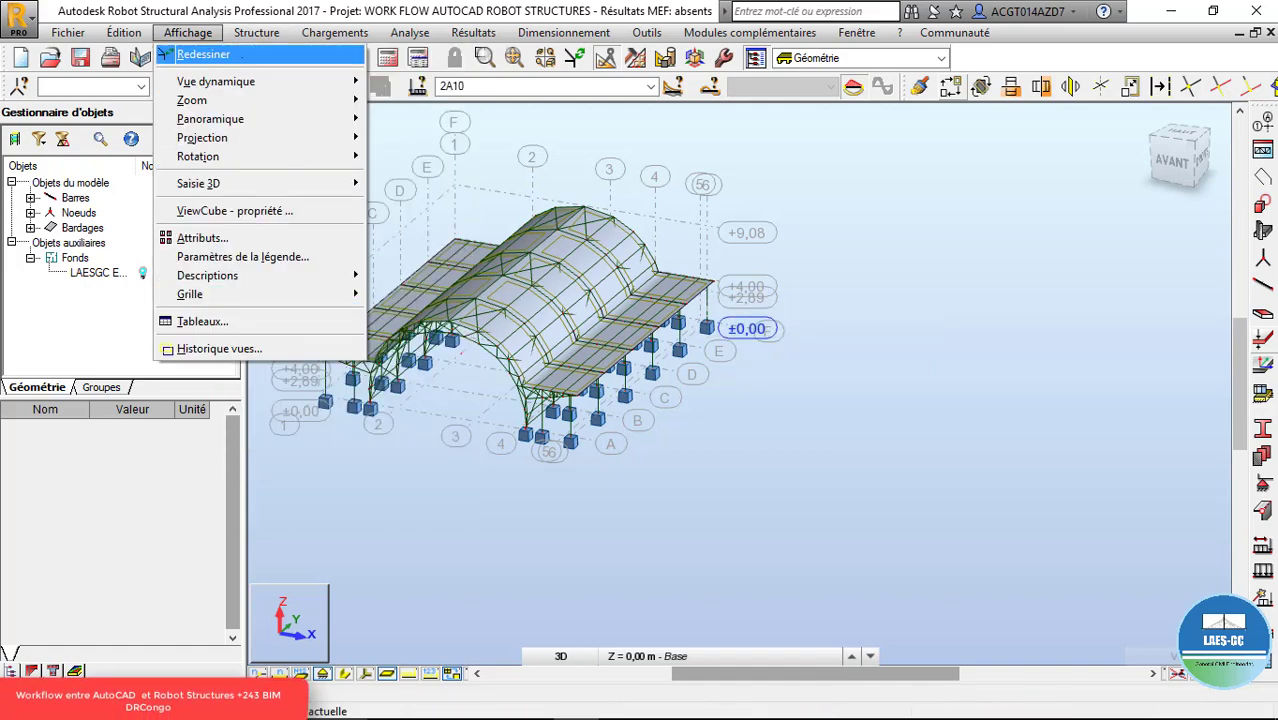
pyautogui.moveTo(256, 32)
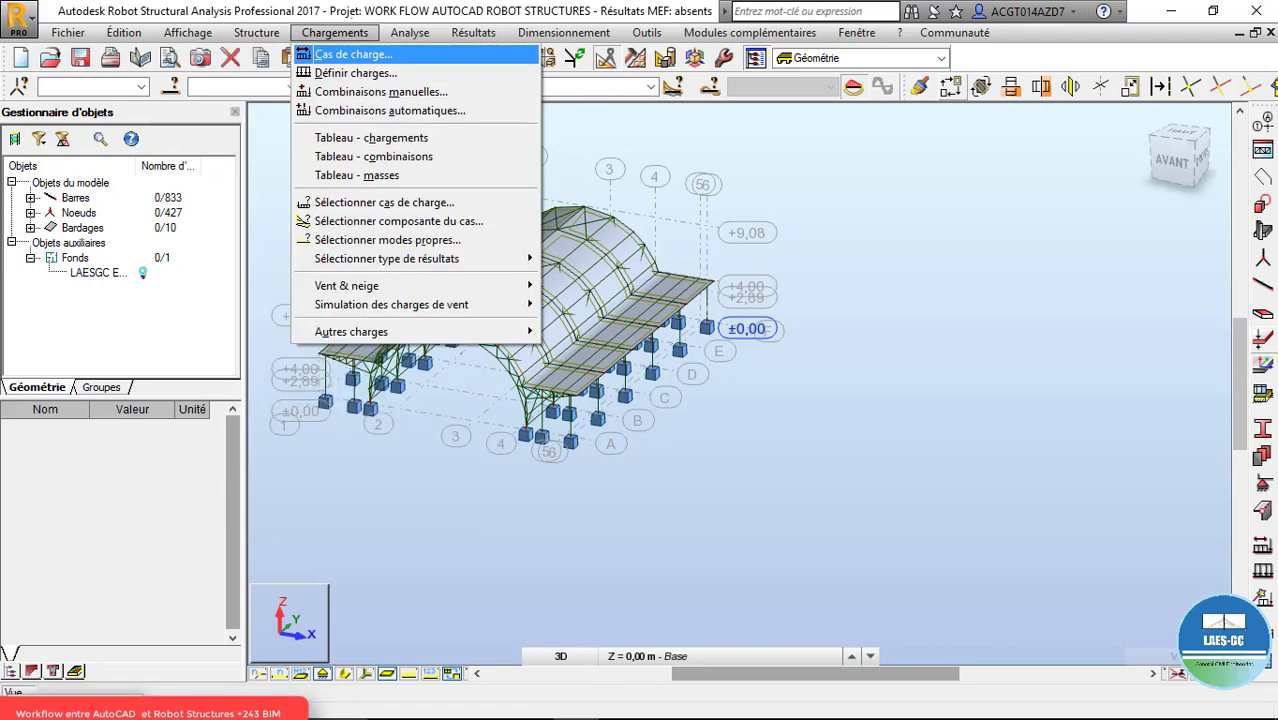
pyautogui.moveTo(335, 32)
pyautogui.moveTo(420, 304)
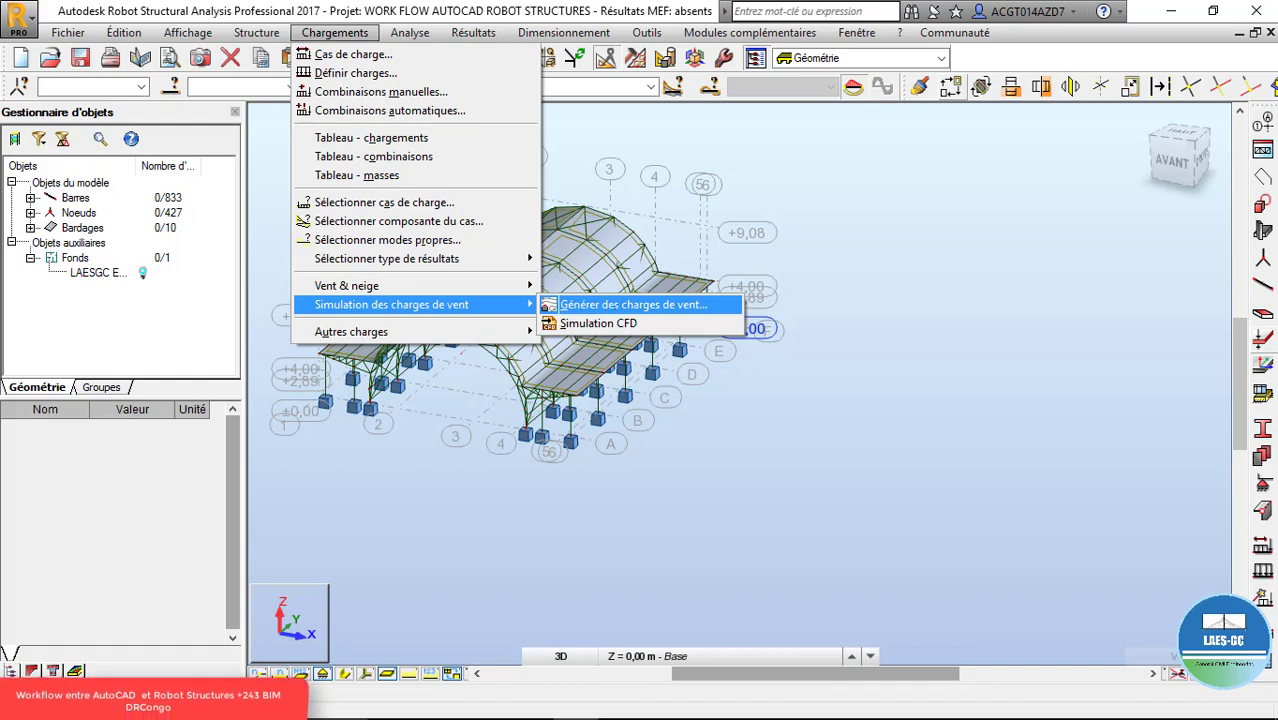
pyautogui.click(625, 304)
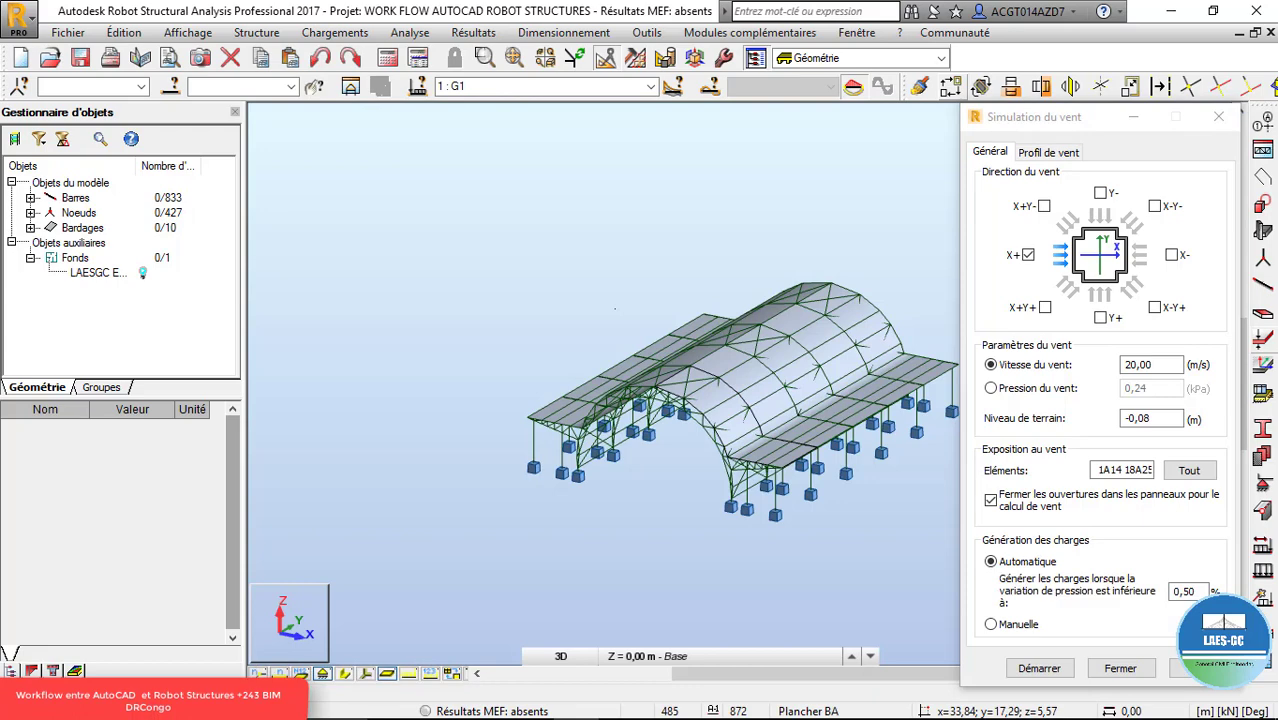
# - Add the X-, Y- and Y+ wind directions to the simulation
pyautogui.scroll(3, 522, 348)
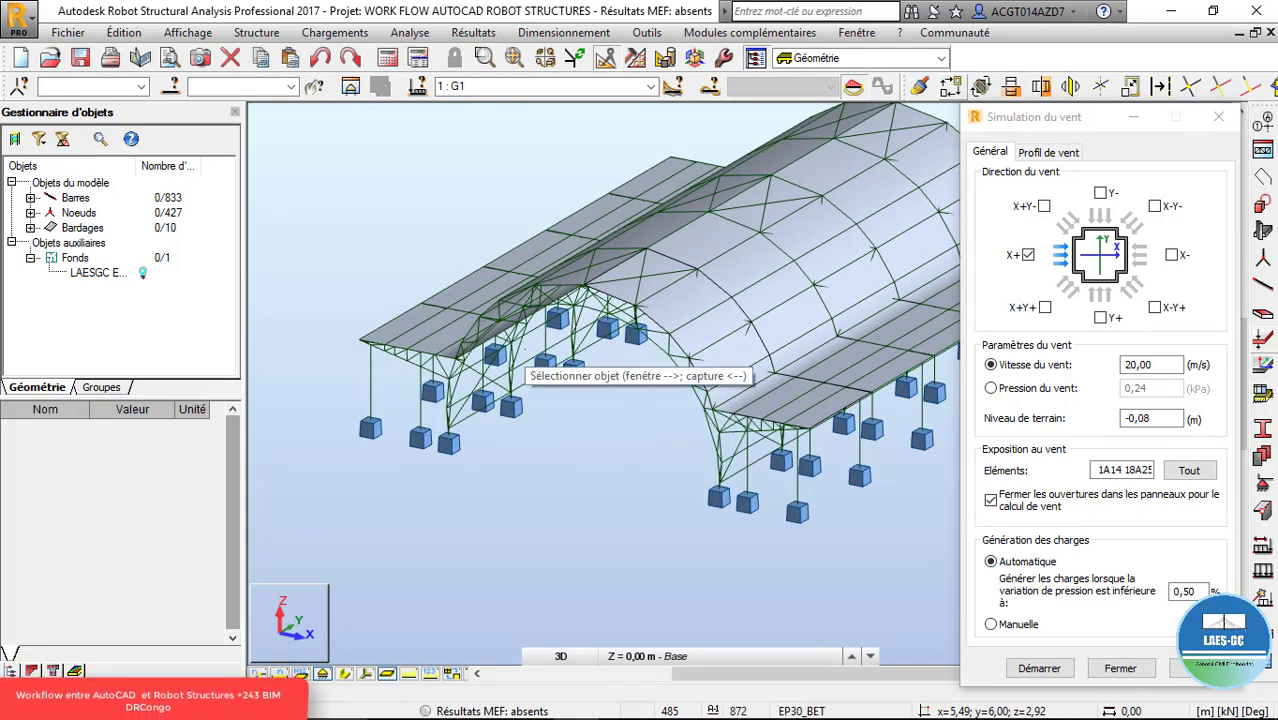
pyautogui.scroll(-4, 525, 348)
pyautogui.scroll(5, 876, 317)
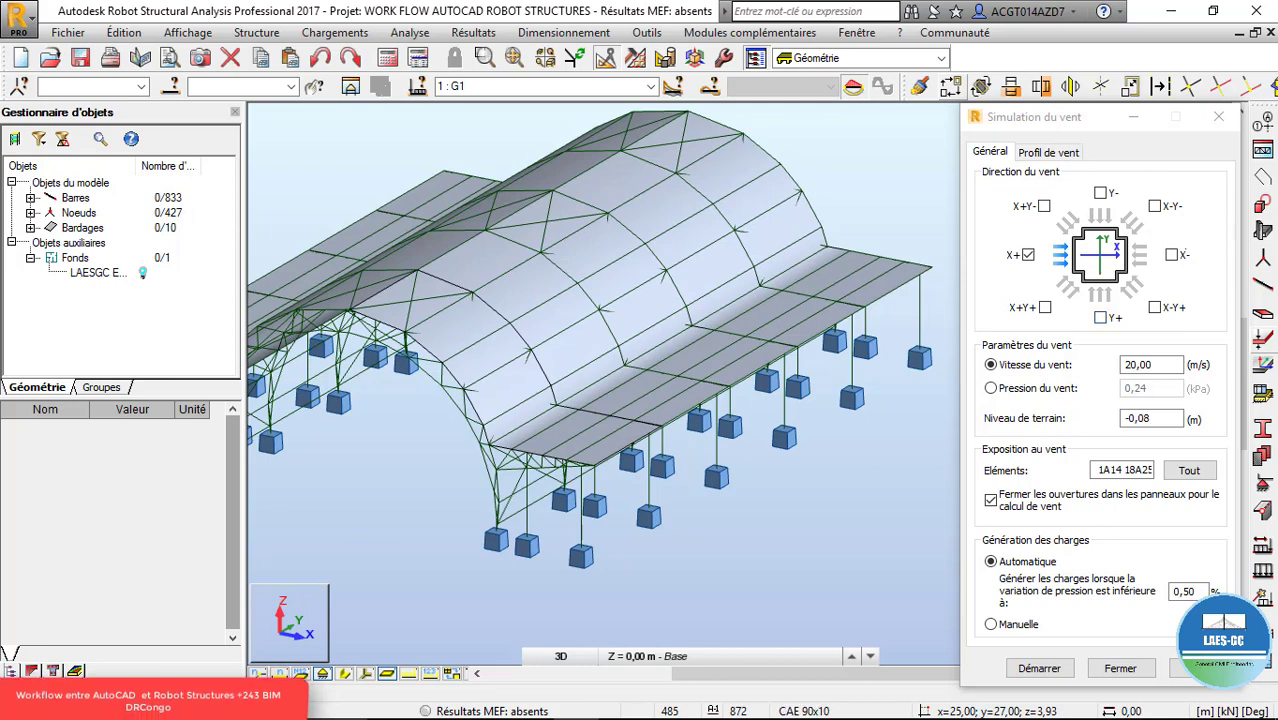
pyautogui.click(1171, 255)
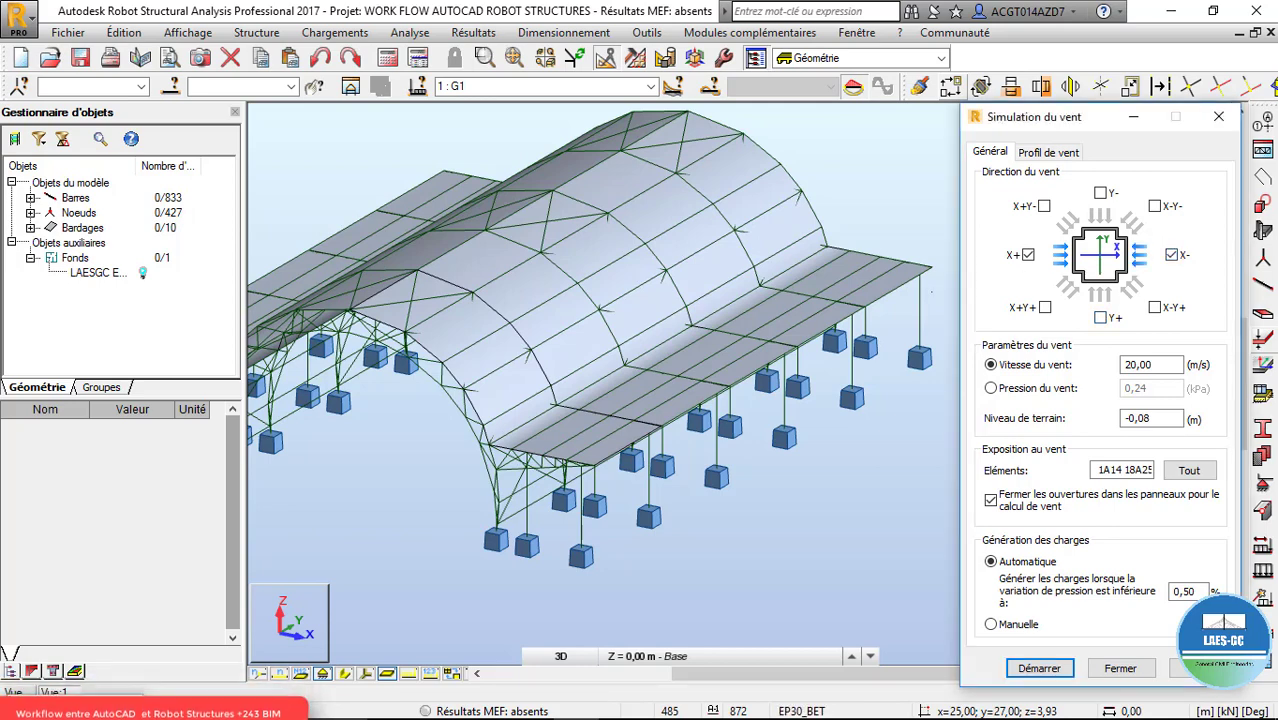
pyautogui.scroll(-3, 341, 298)
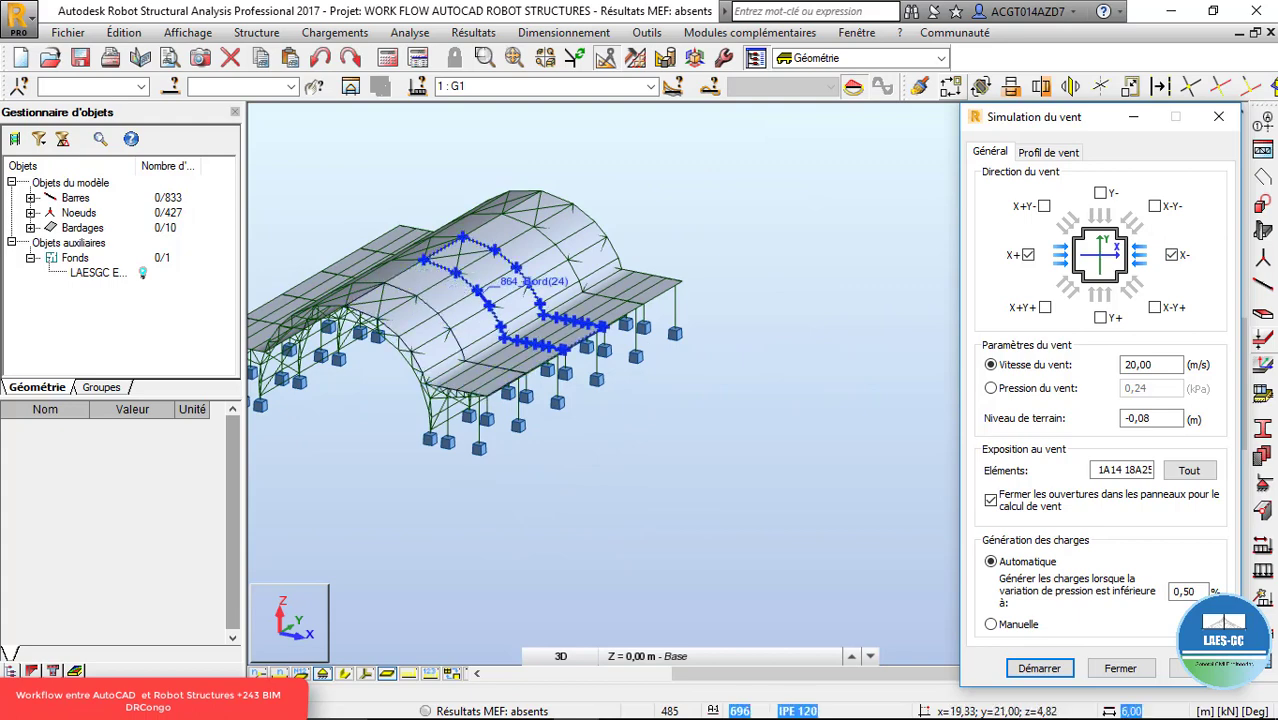
pyautogui.click(1100, 192)
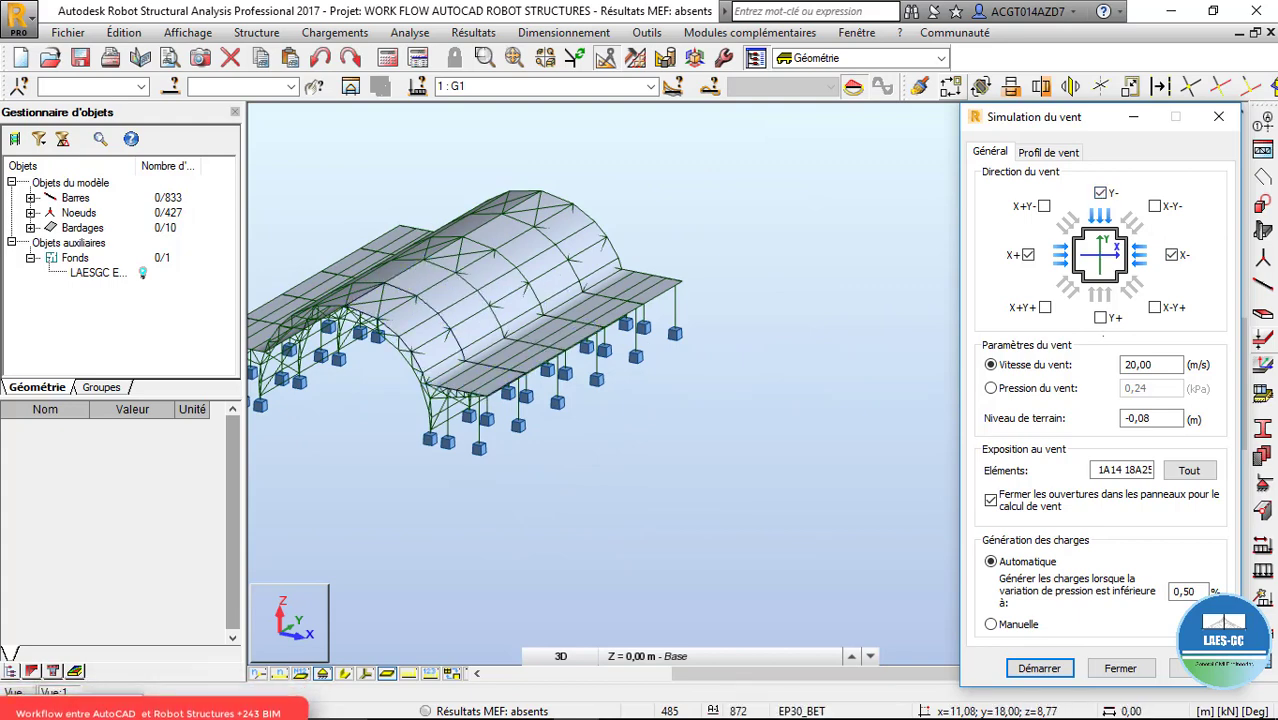
pyautogui.click(1100, 317)
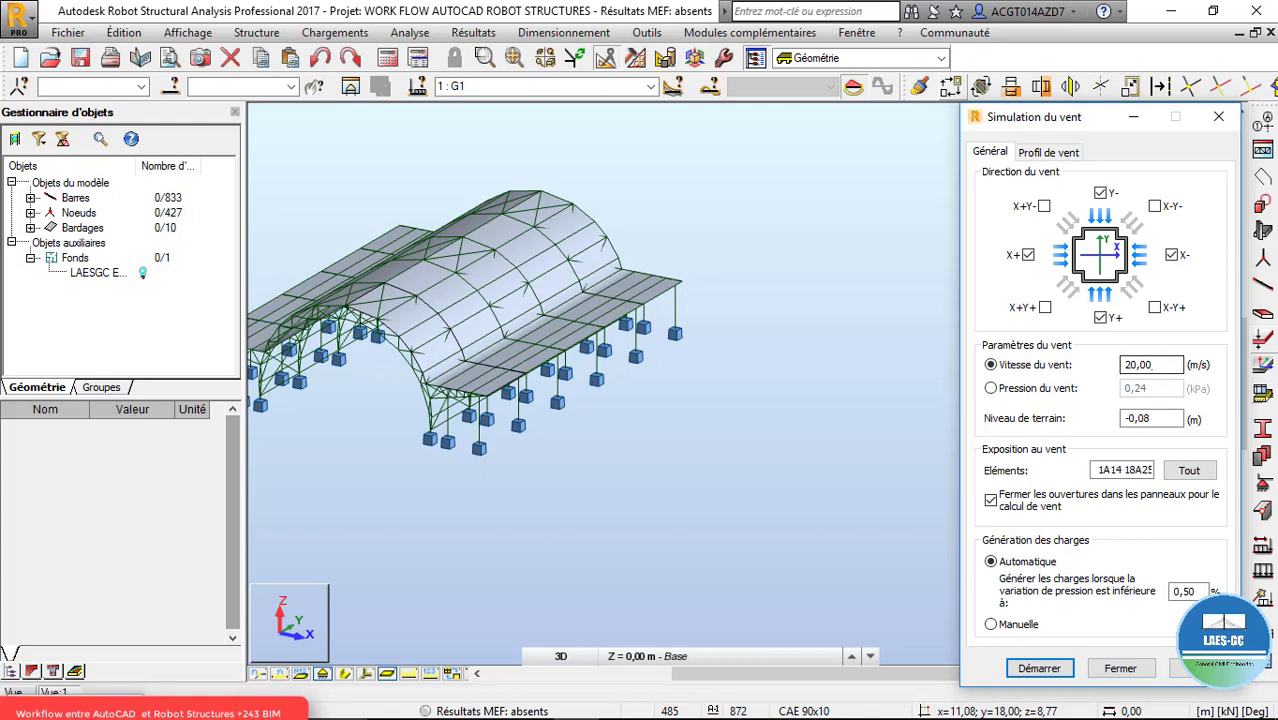
# - Set the simulation's wind speed to 30 m/s and the ground level to 0 m
pyautogui.doubleClick(1155, 365)
pyautogui.write('30')
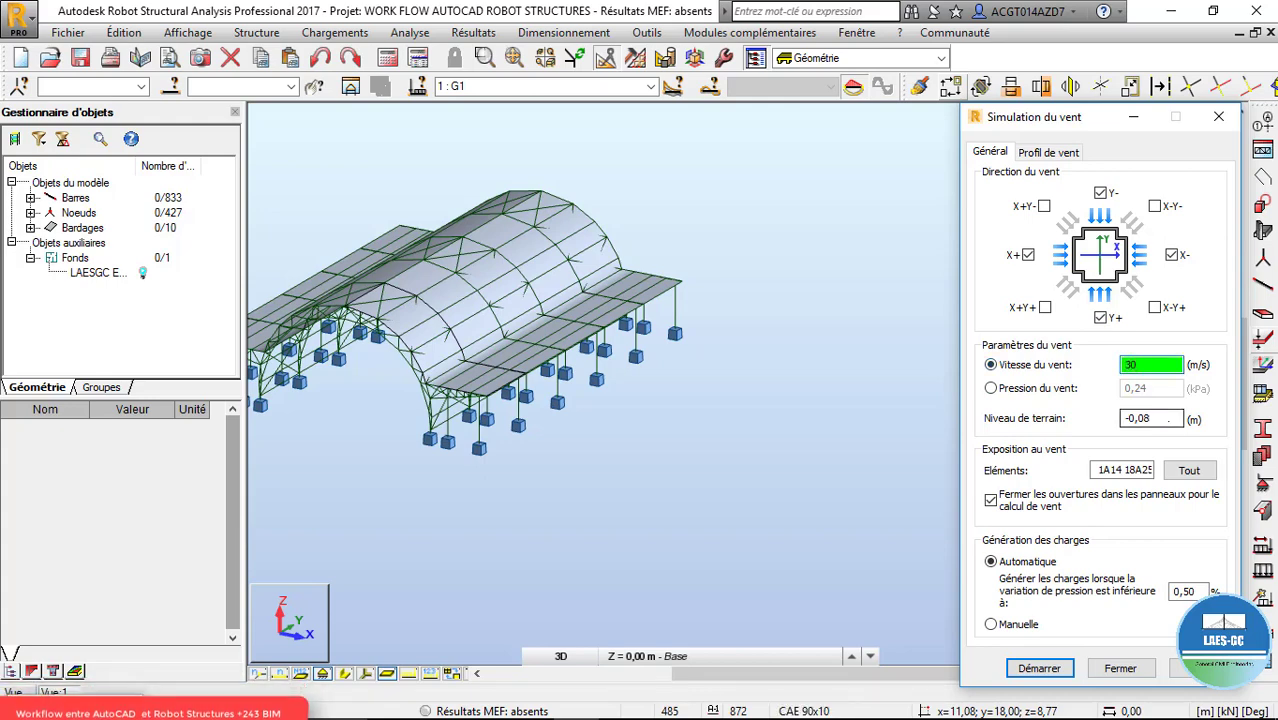
pyautogui.doubleClick(1160, 418)
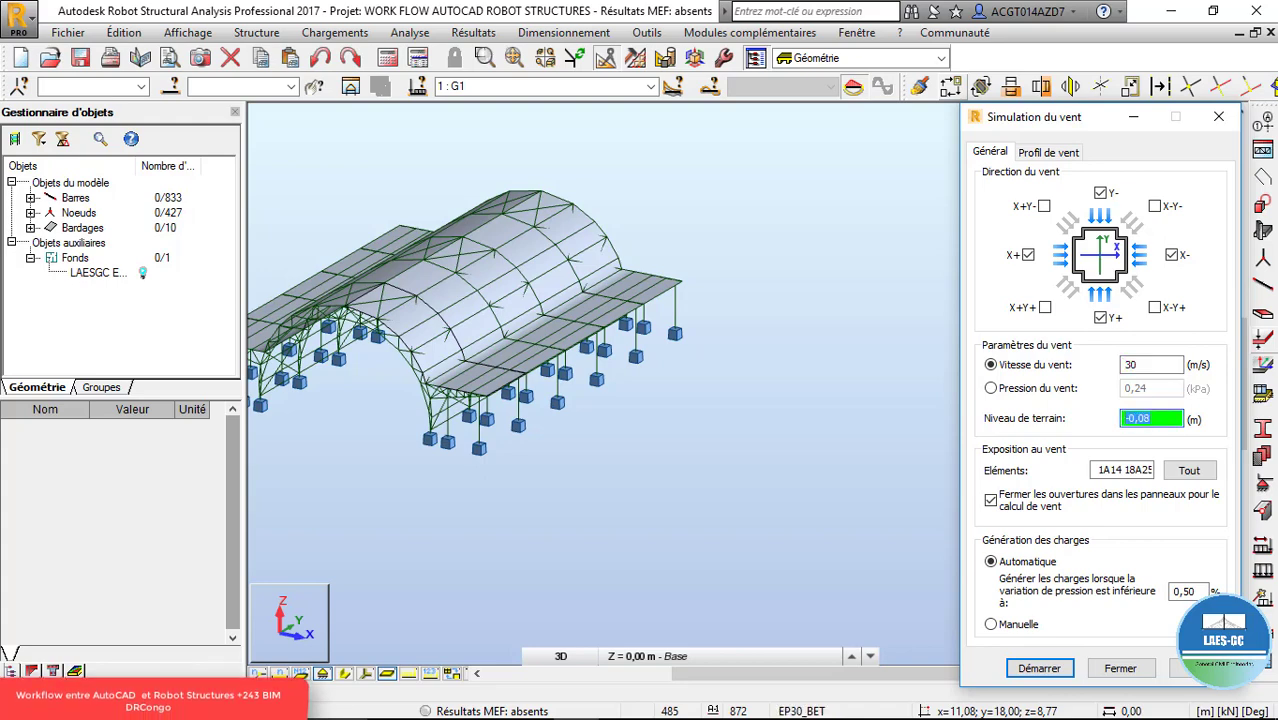
pyautogui.write('0')
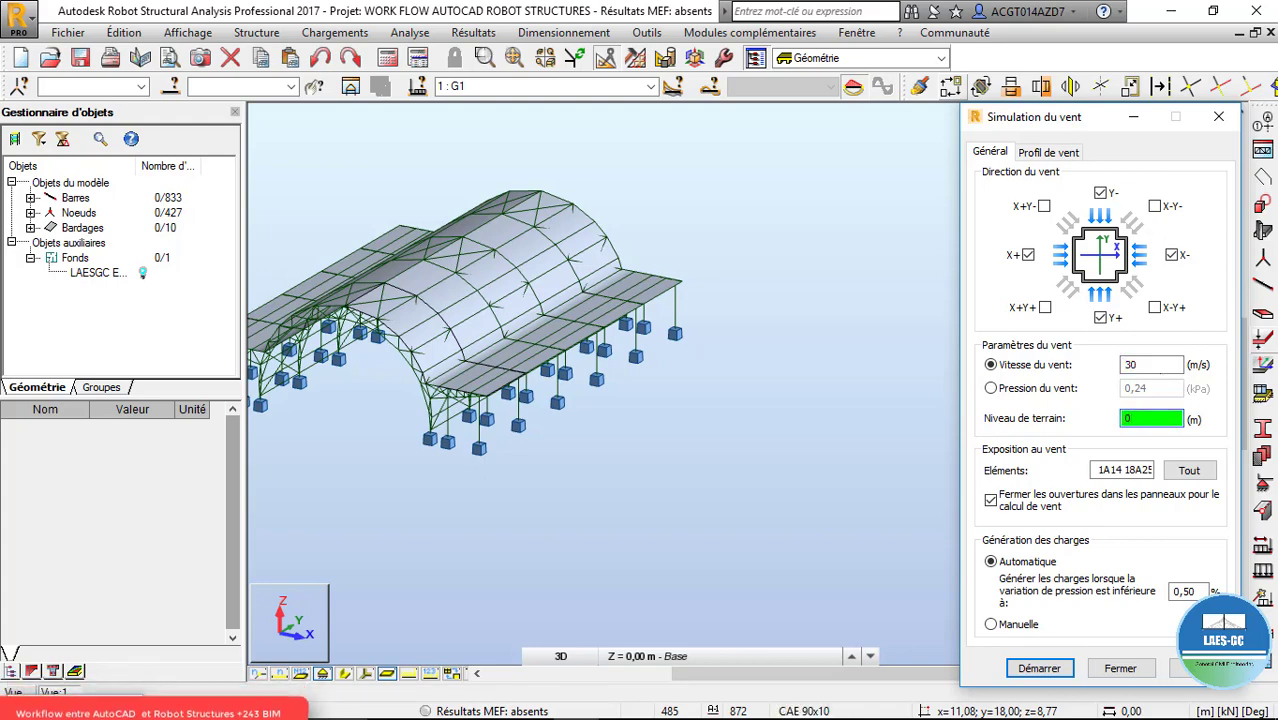
# - Check the simulation's wind profile and run the wind simulation with the current settings
pyautogui.click(1143, 365)
pyautogui.scroll(-2, 911, 370)
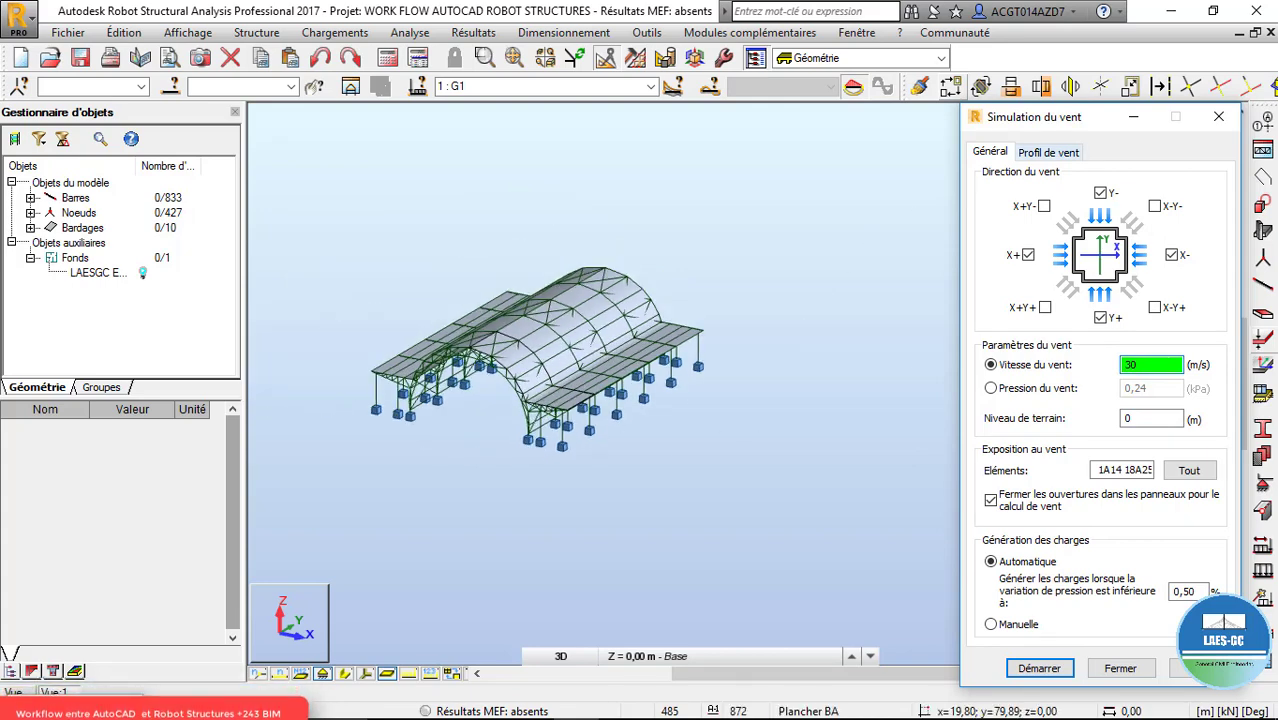
pyautogui.click(1048, 152)
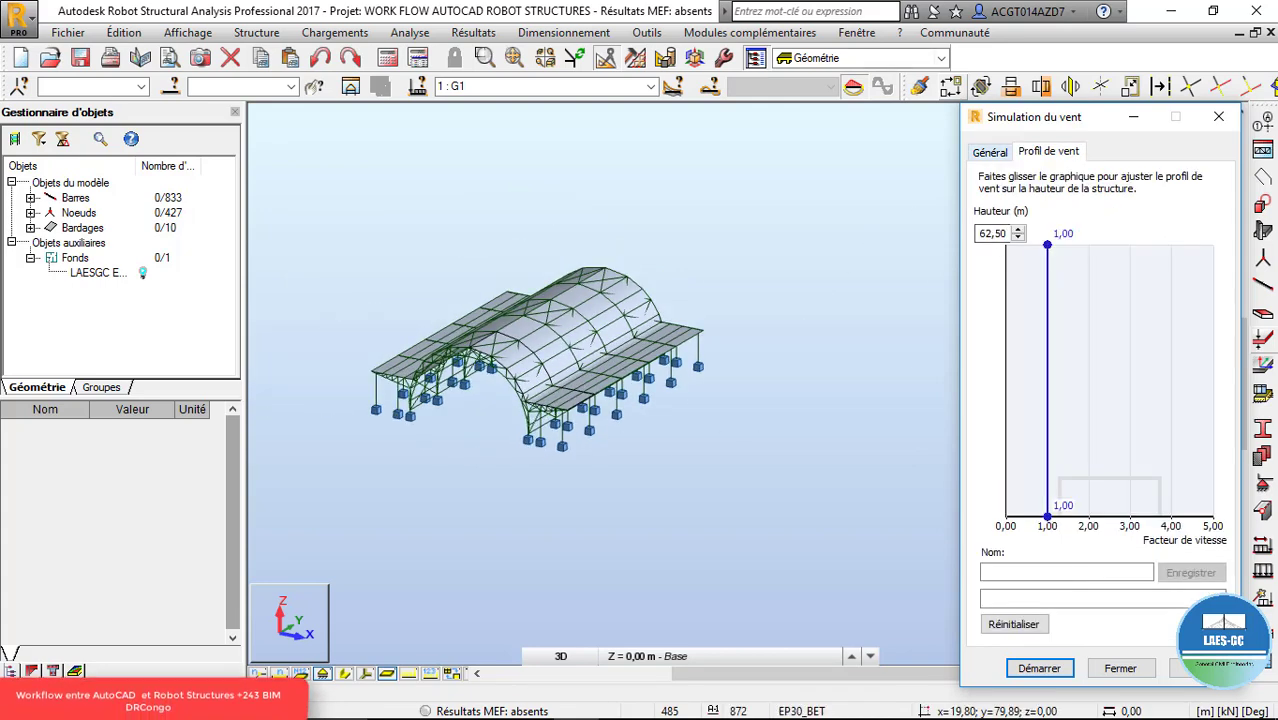
pyautogui.click(990, 152)
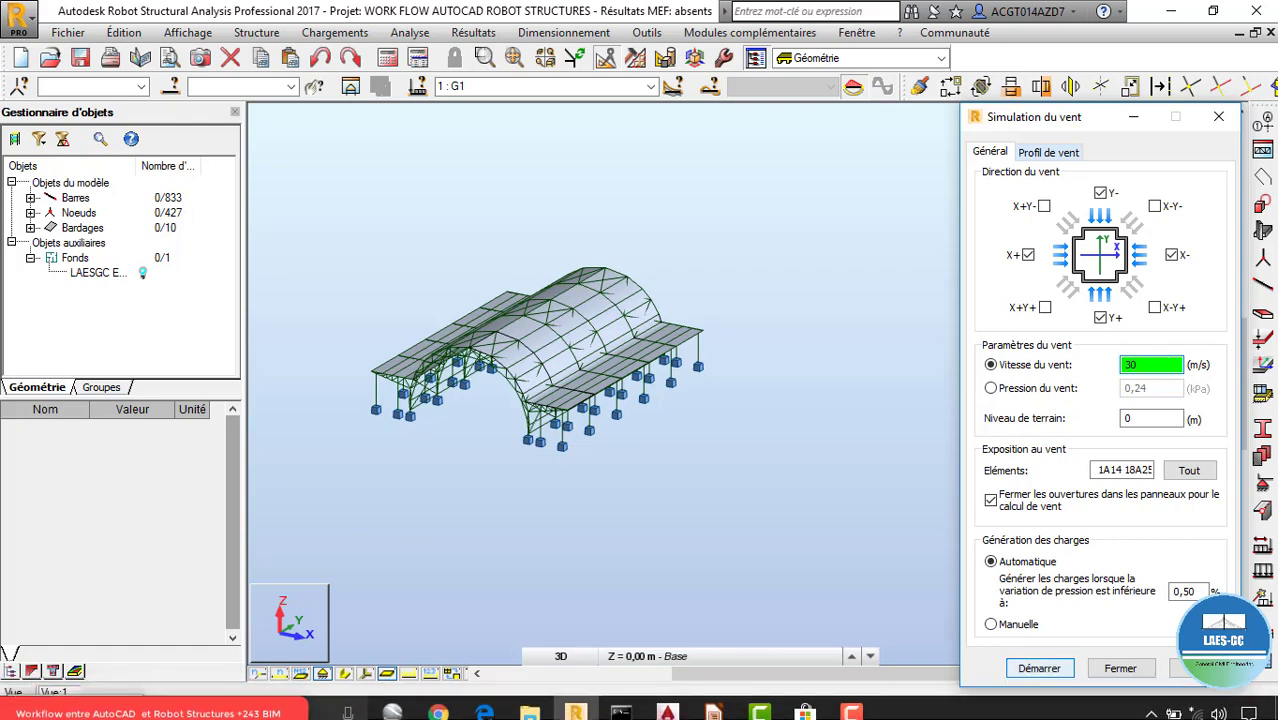
pyautogui.click(1038, 668)
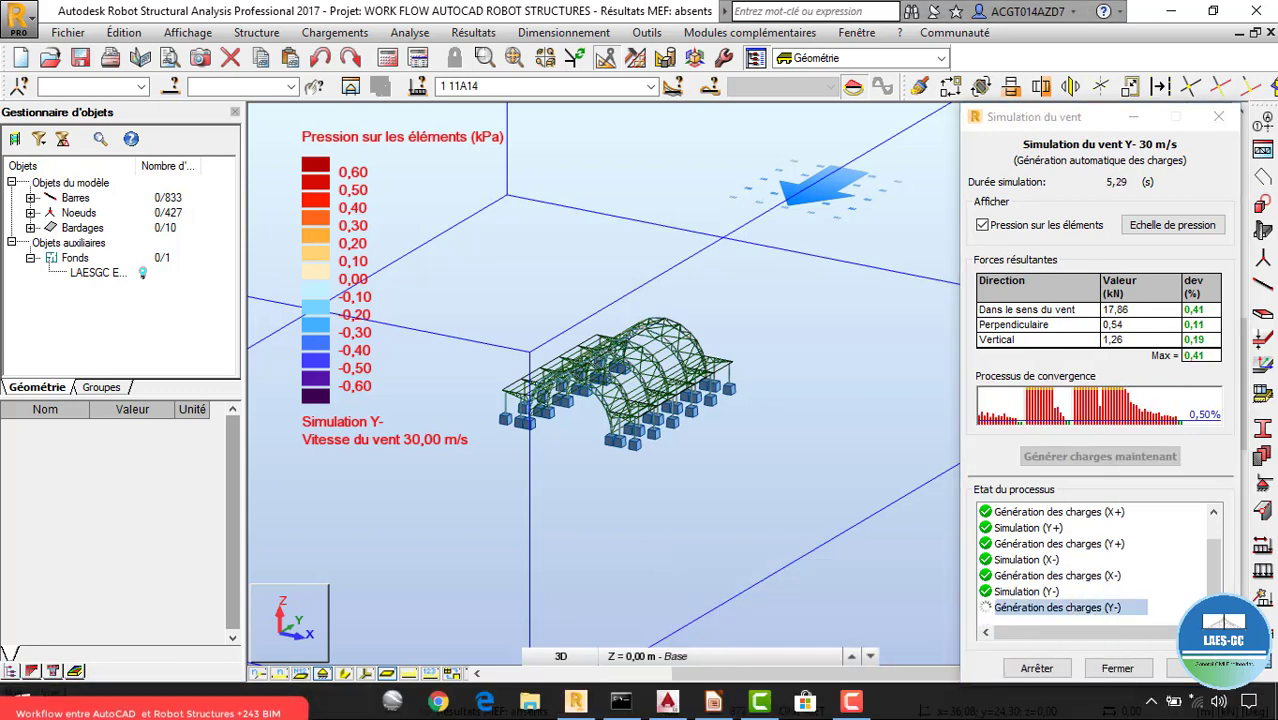
# - Launch the Outil Capture d'écran utility and dismiss the wind simulation's completion message
pyautogui.press('super')
pyautogui.write('CAPT')
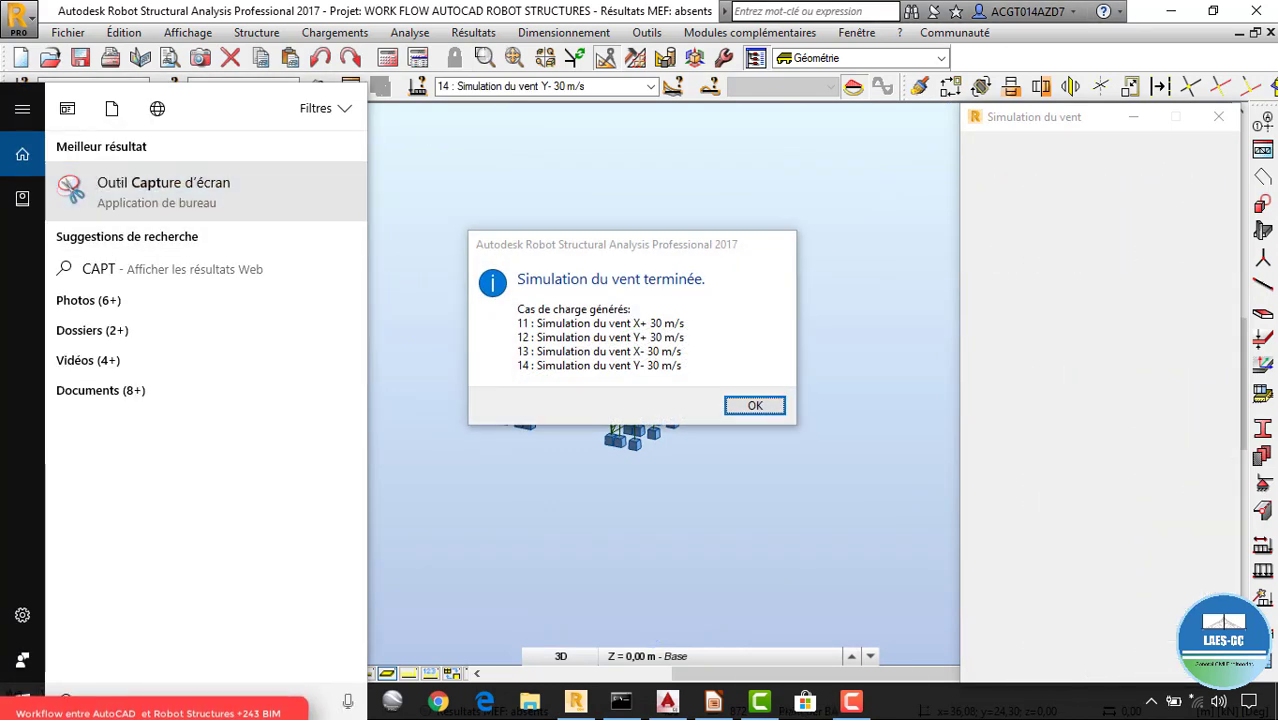
pyautogui.press('Return')
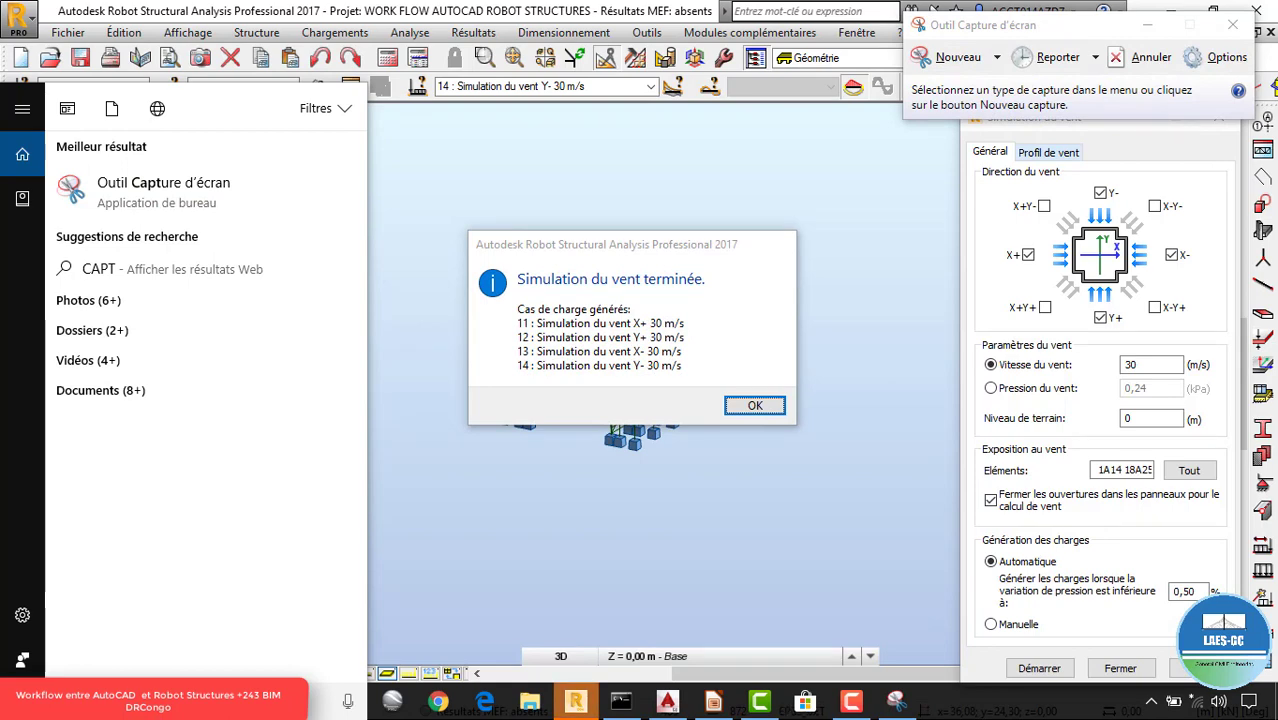
pyautogui.click(745, 404)
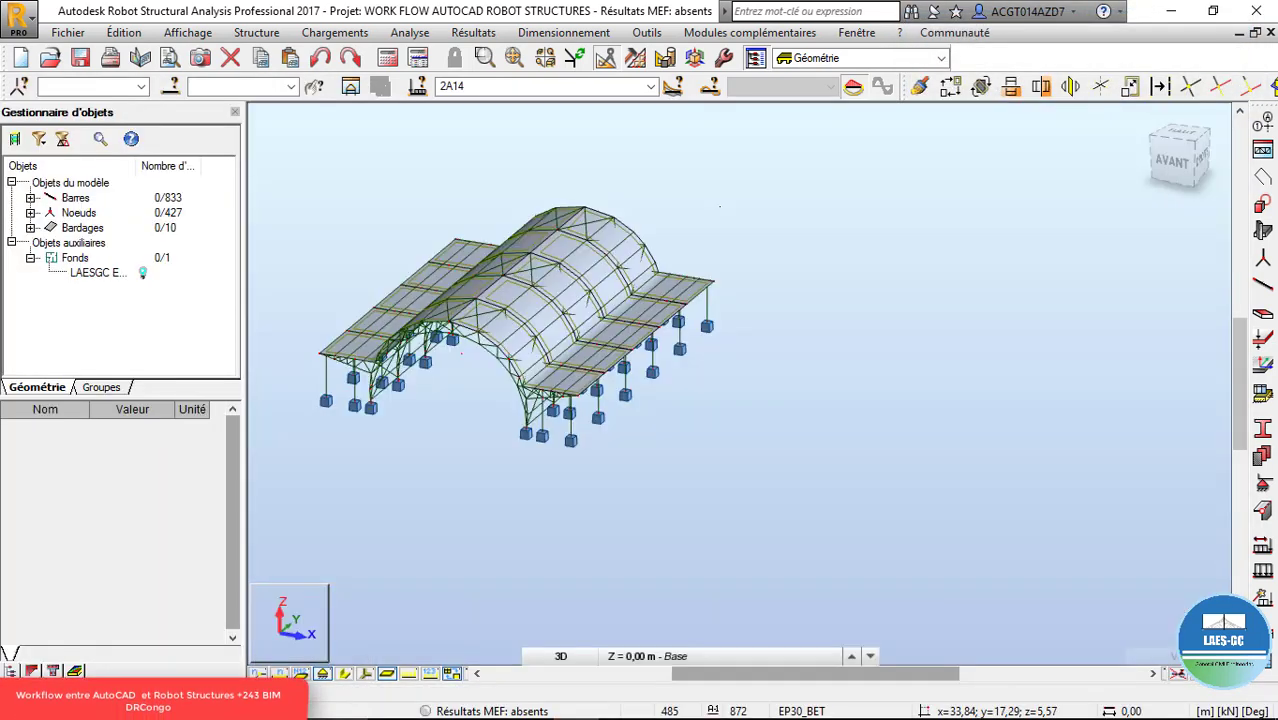
# - Generate the complete calculation note, examine its wind simulation cases and close the note
pyautogui.click(651, 86)
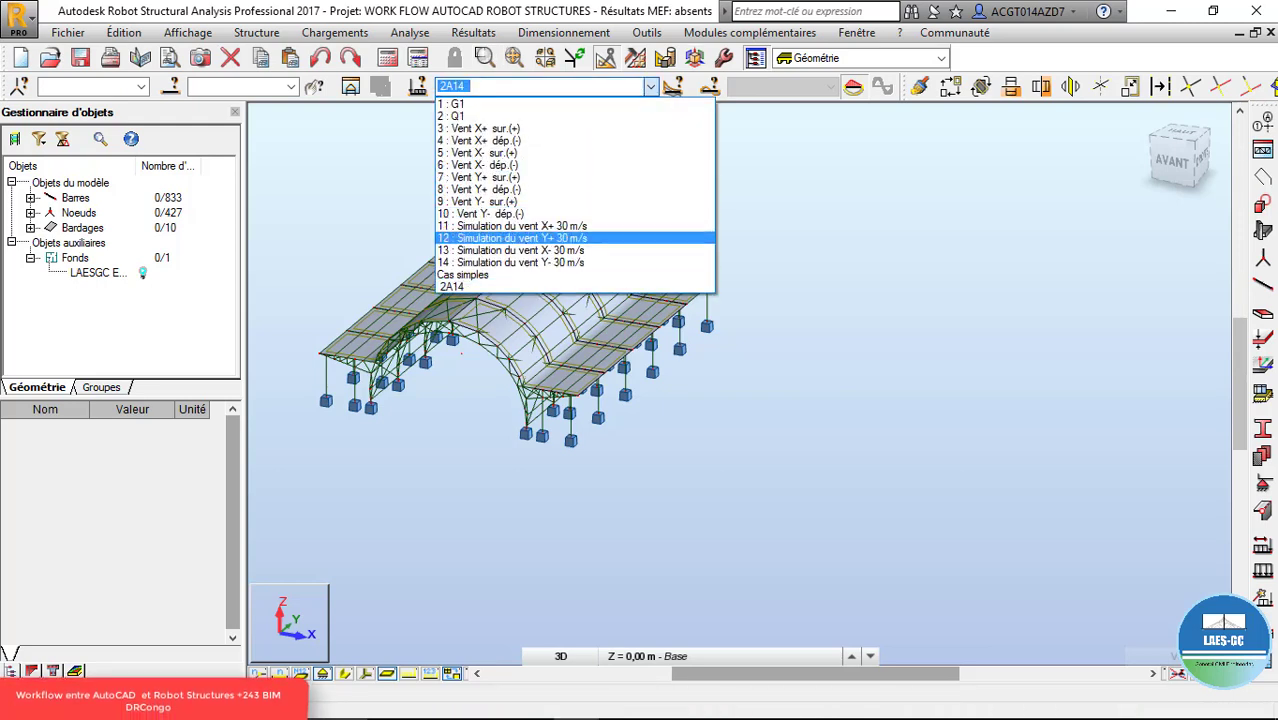
pyautogui.click(335, 32)
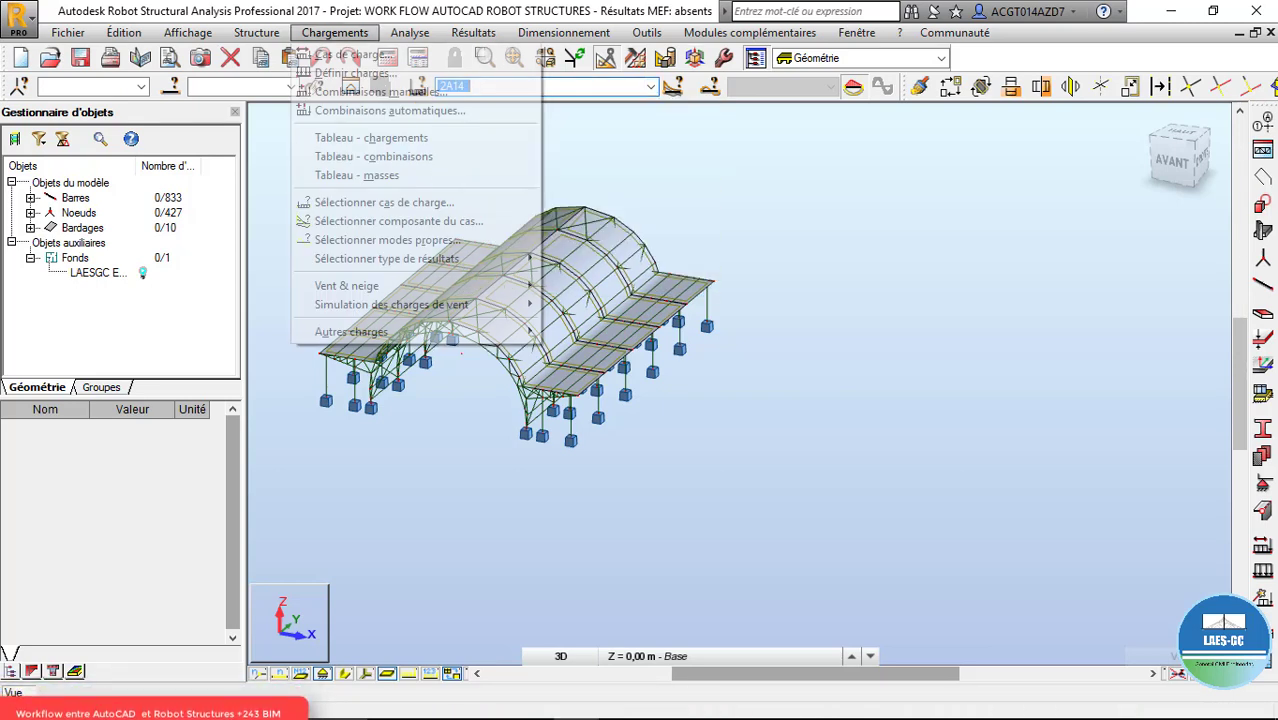
pyautogui.moveTo(410, 32)
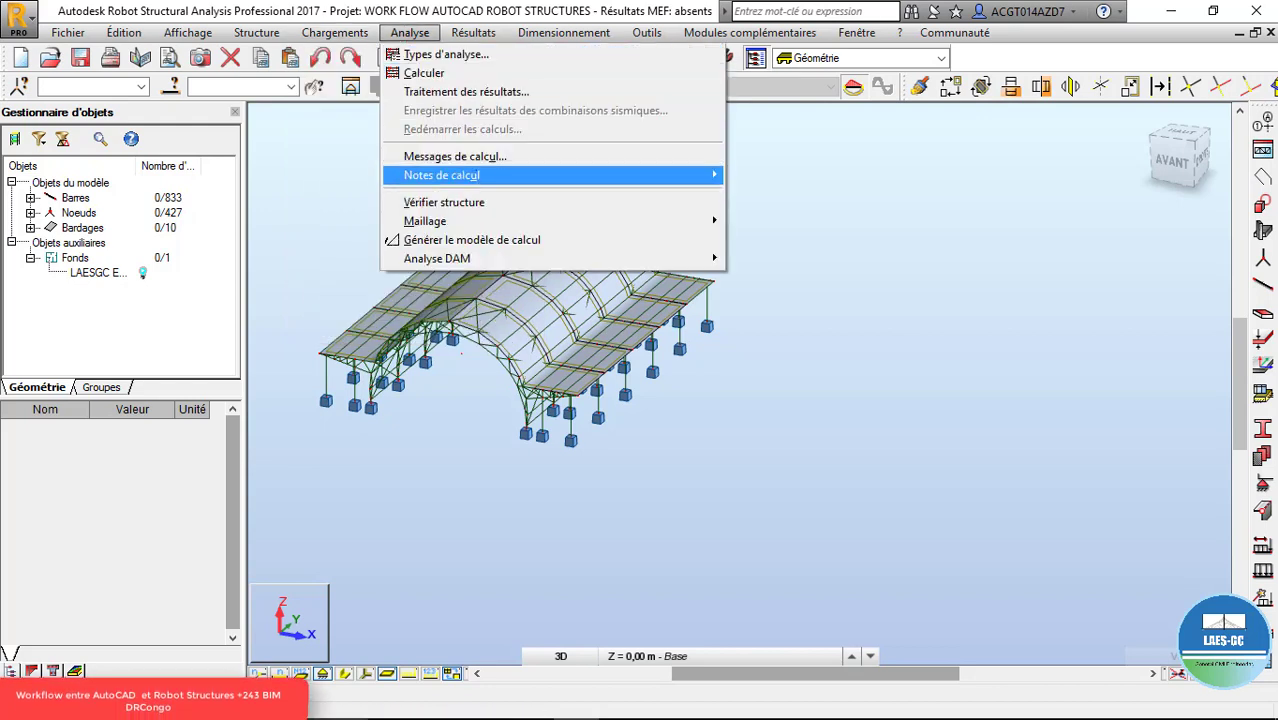
pyautogui.moveTo(460, 175)
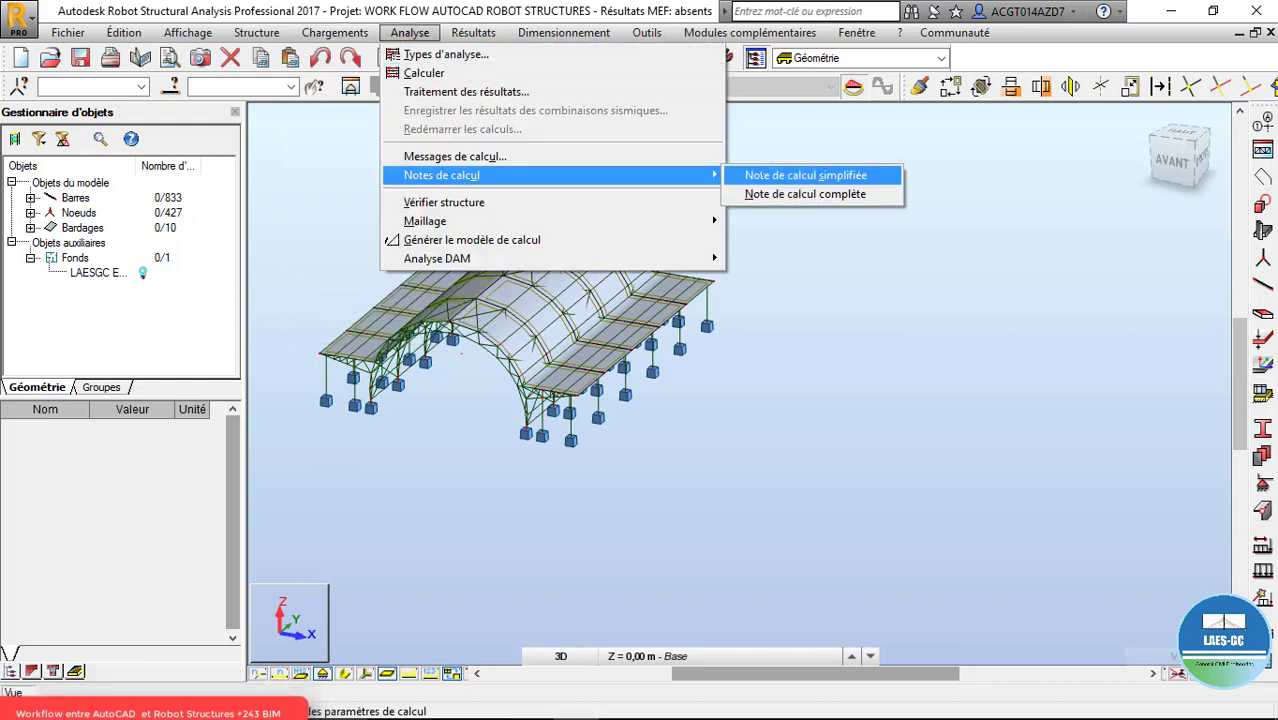
pyautogui.click(805, 194)
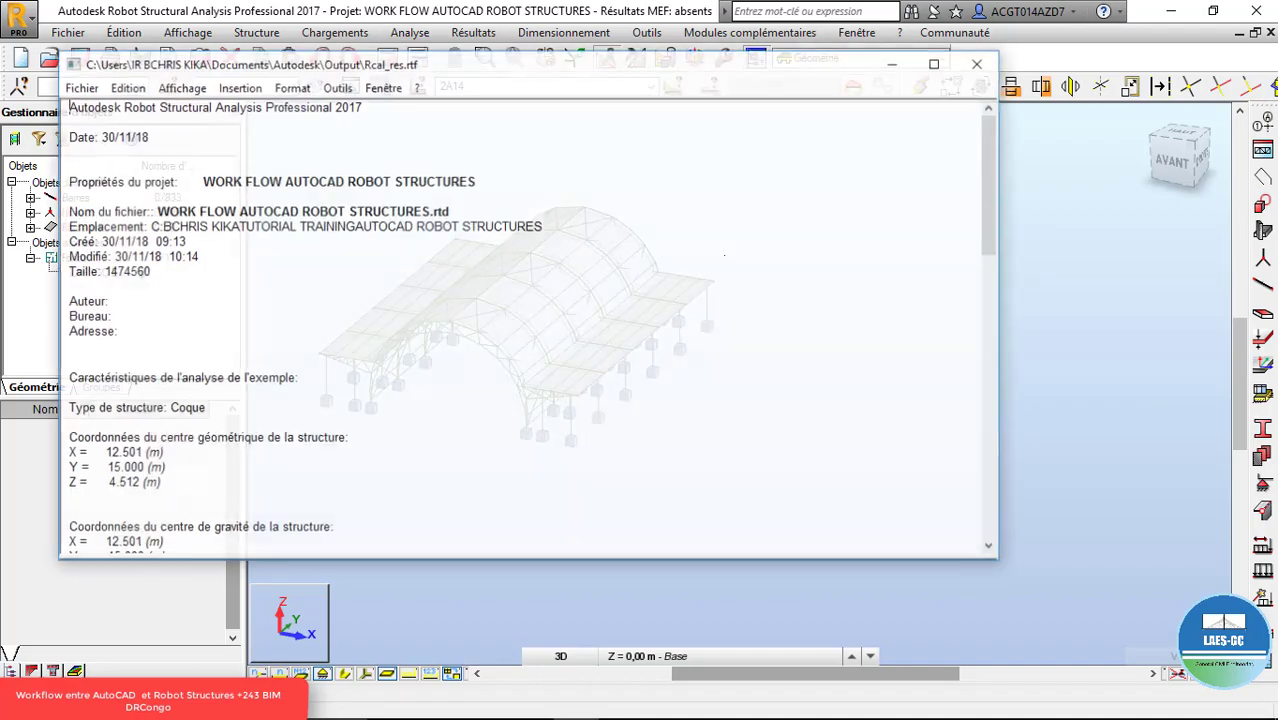
pyautogui.scroll(-12, 530, 330)
pyautogui.scroll(-20, 530, 330)
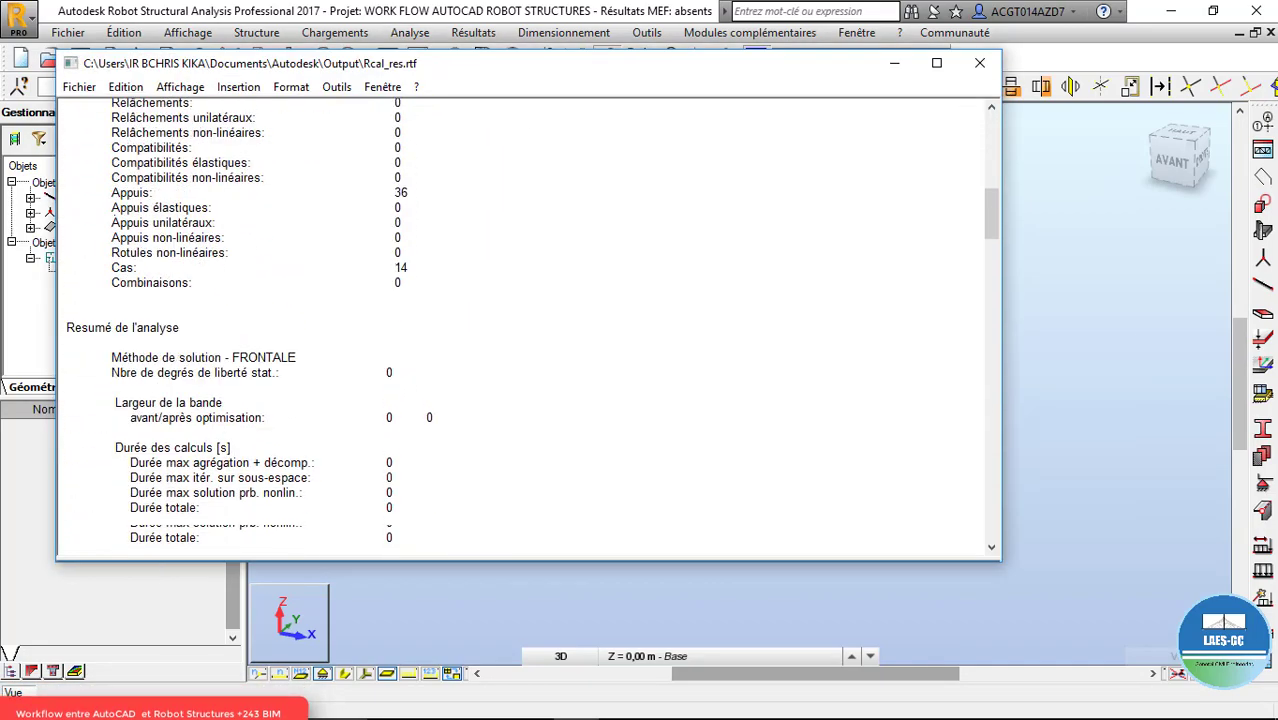
pyautogui.scroll(-10, 530, 330)
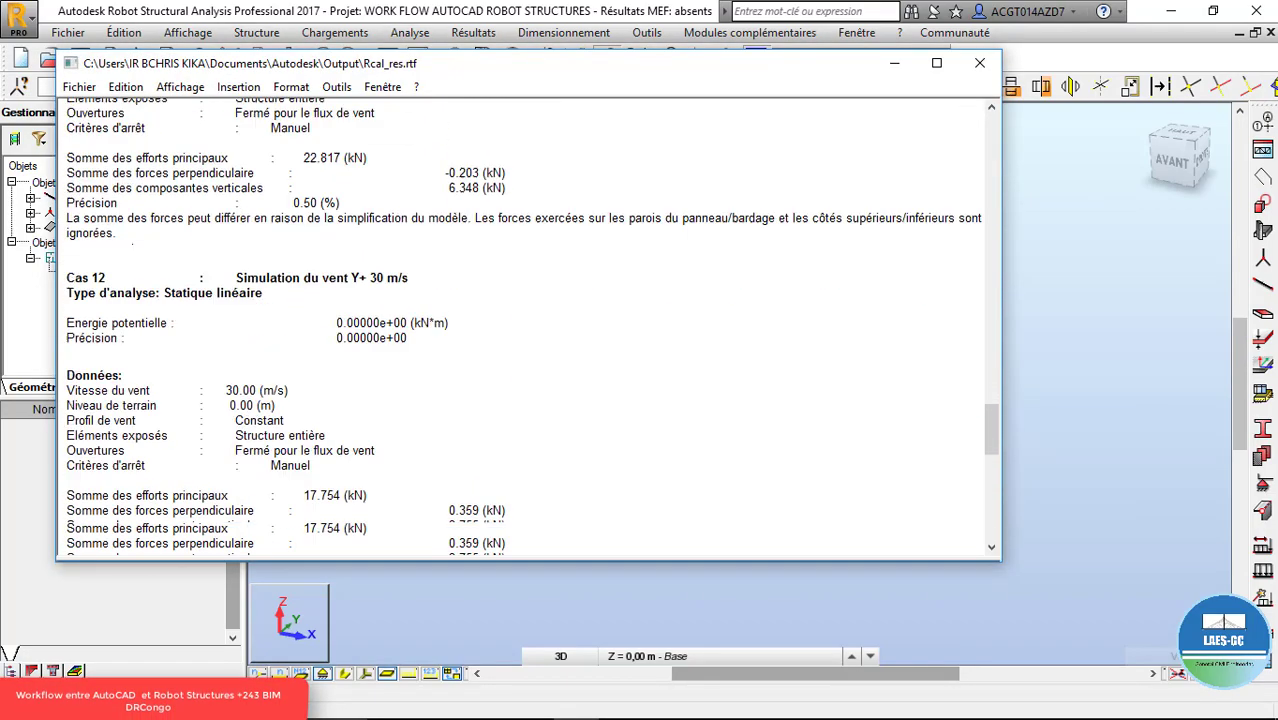
pyautogui.scroll(-6, 530, 330)
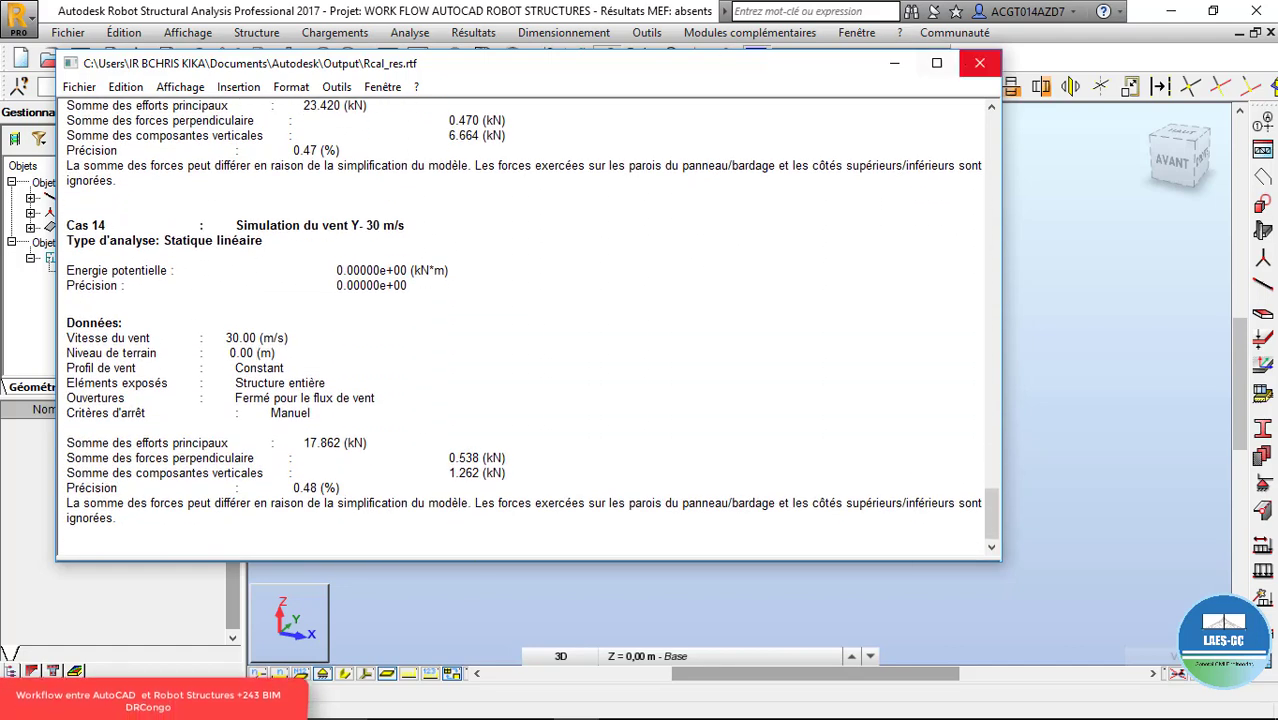
pyautogui.click(979, 63)
pyautogui.scroll(-3, 880, 301)
pyautogui.scroll(4, 692, 283)
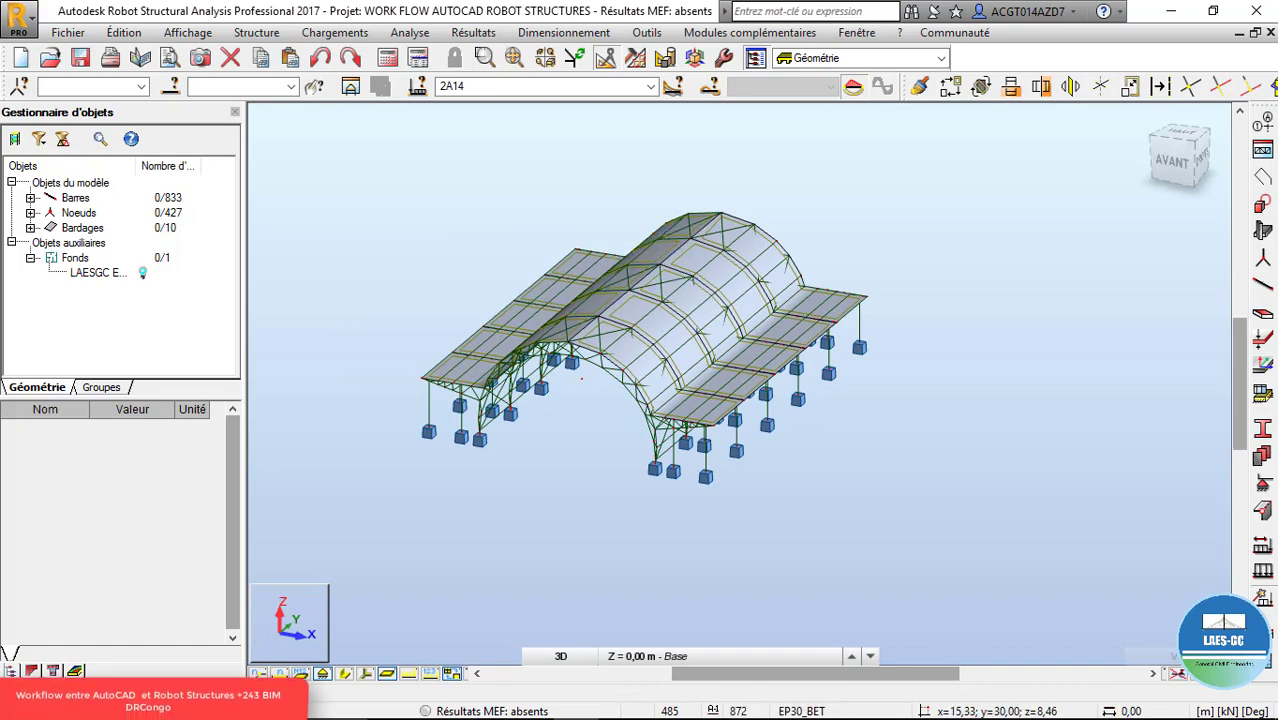
# - Review the list of defined load cases down to the wind simulation cases and close it
pyautogui.click(1263, 572)
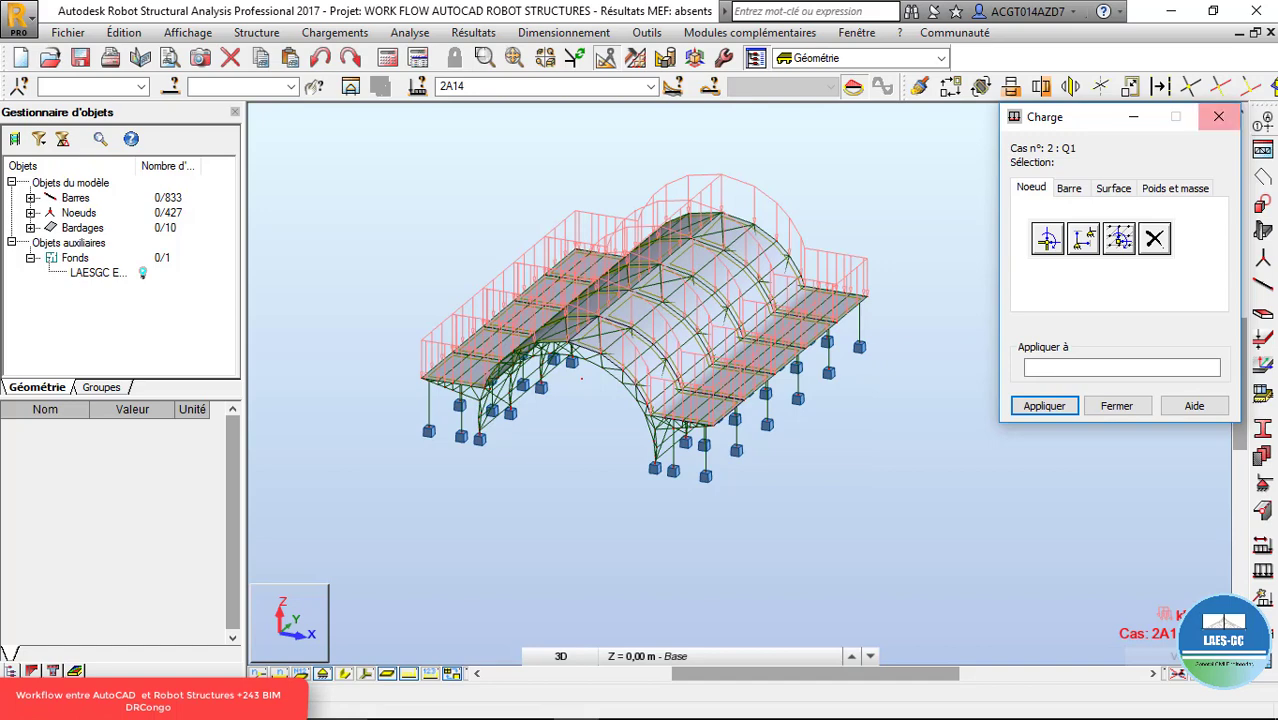
pyautogui.click(1218, 117)
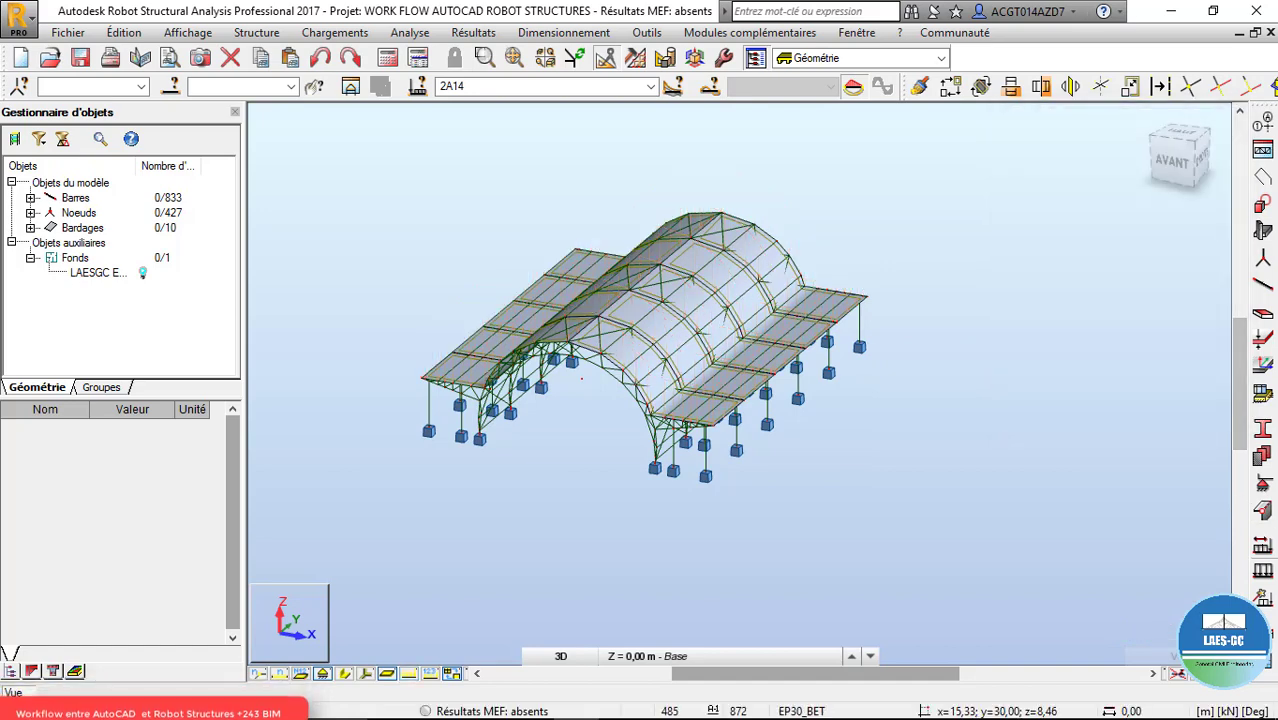
pyautogui.click(1263, 546)
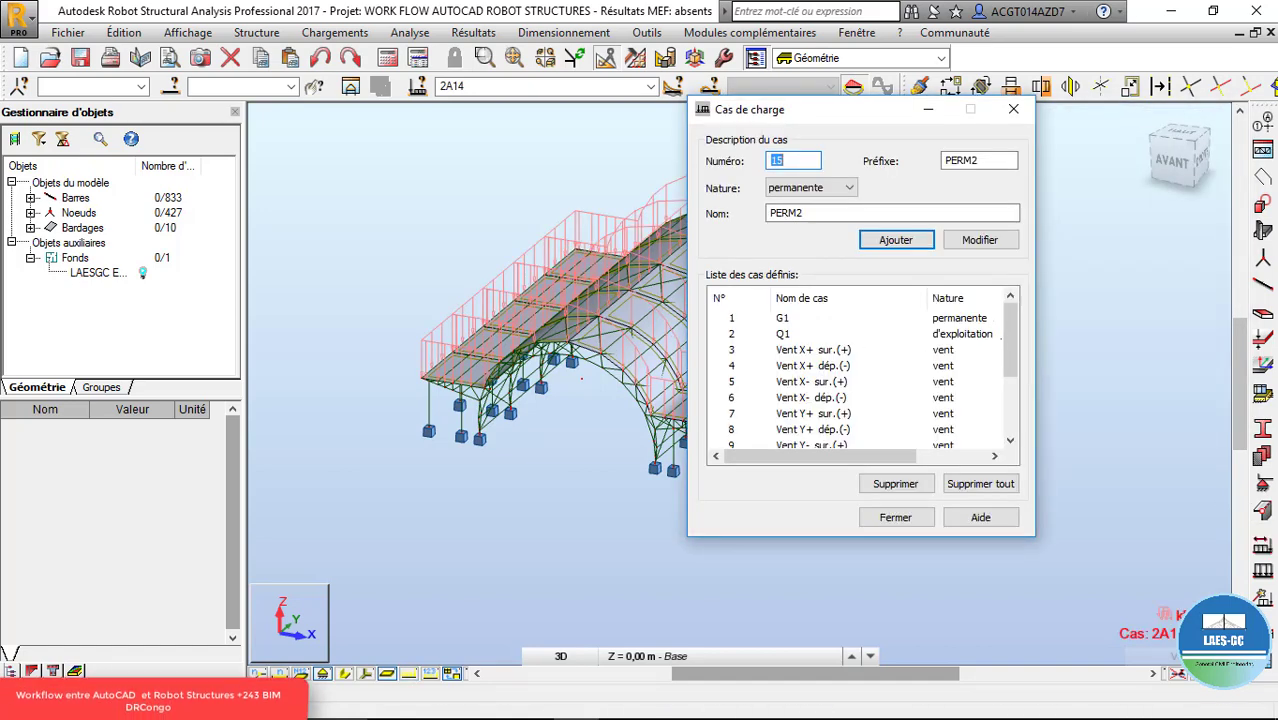
pyautogui.moveTo(1010, 350); pyautogui.dragTo(1013, 440)
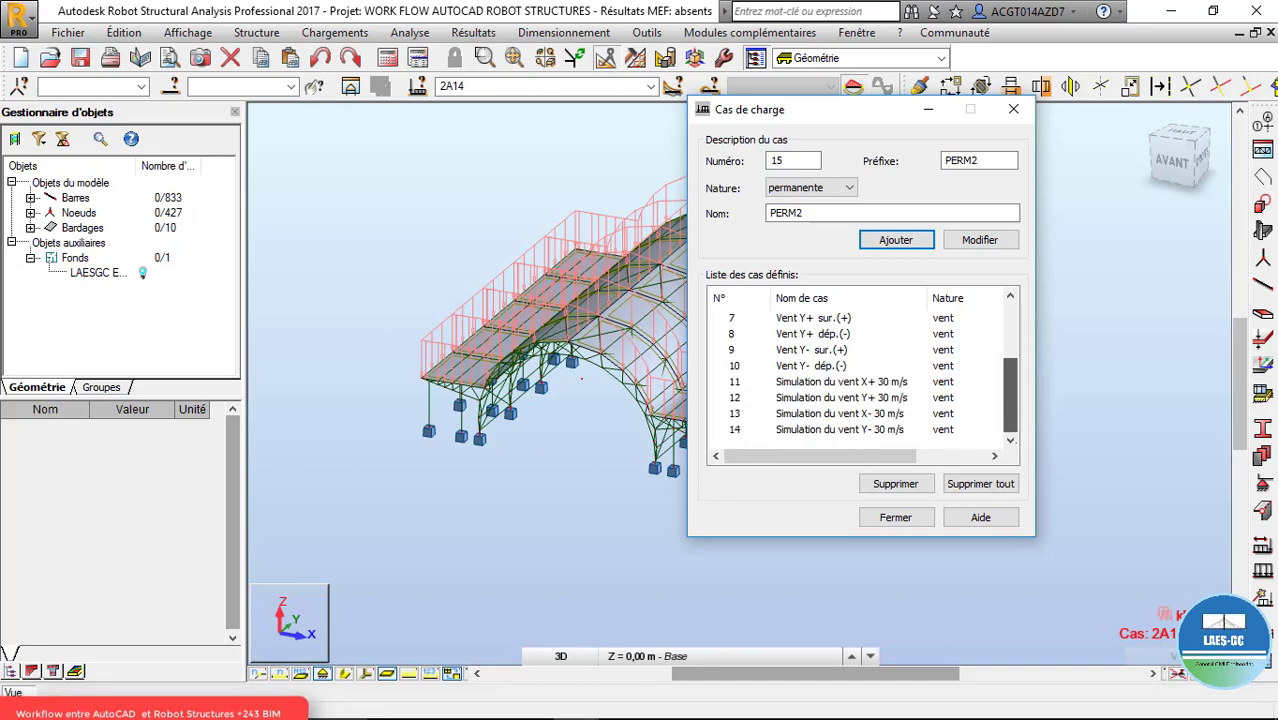
pyautogui.click(1013, 109)
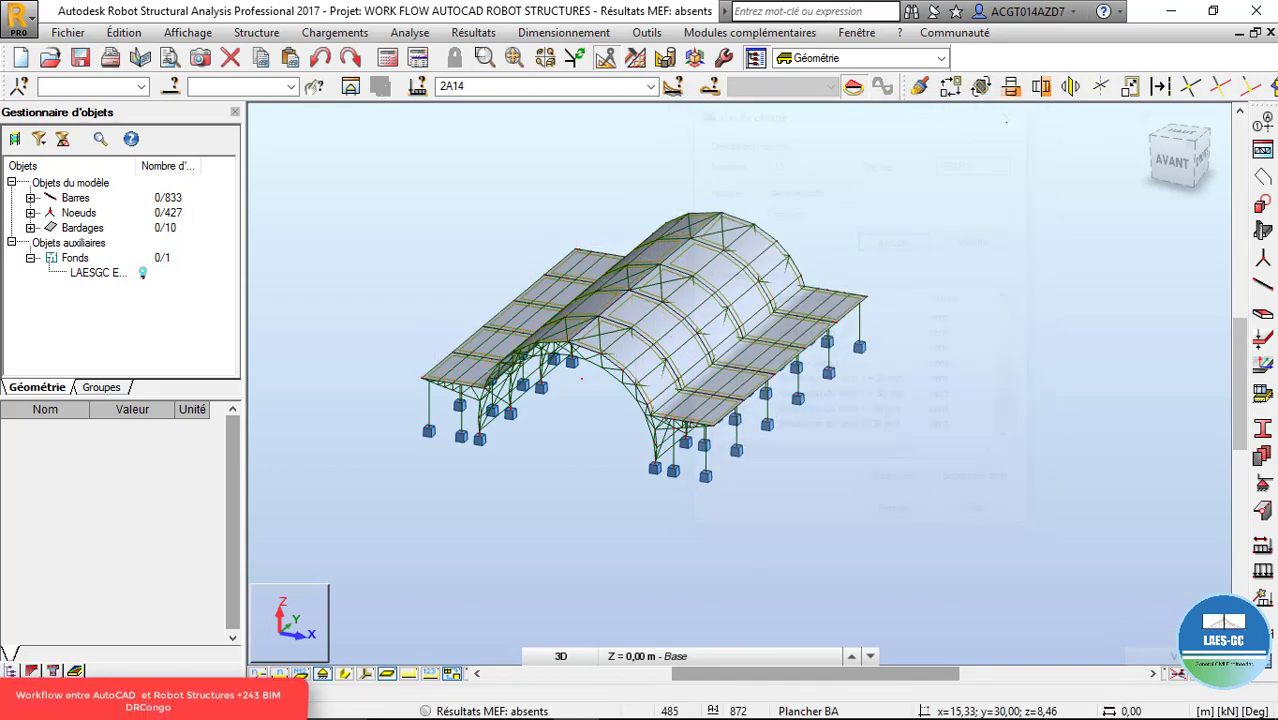
pyautogui.scroll(-3, 737, 318)
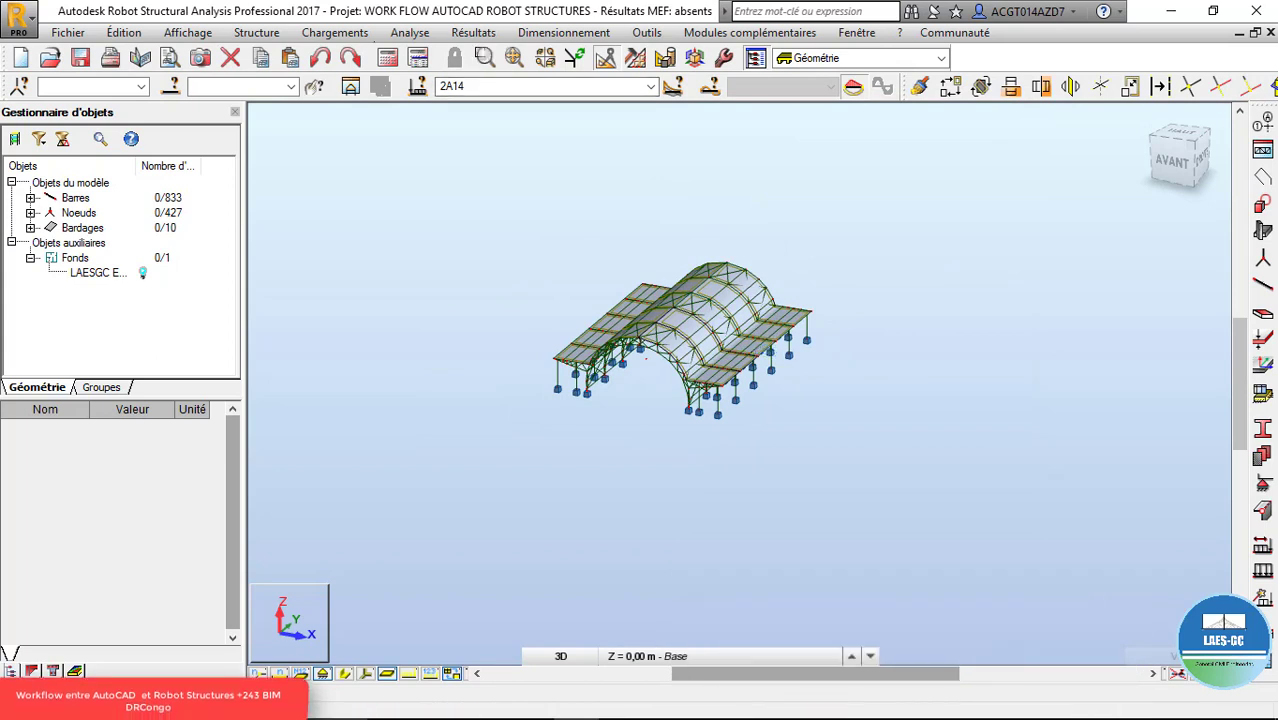
pyautogui.click(335, 32)
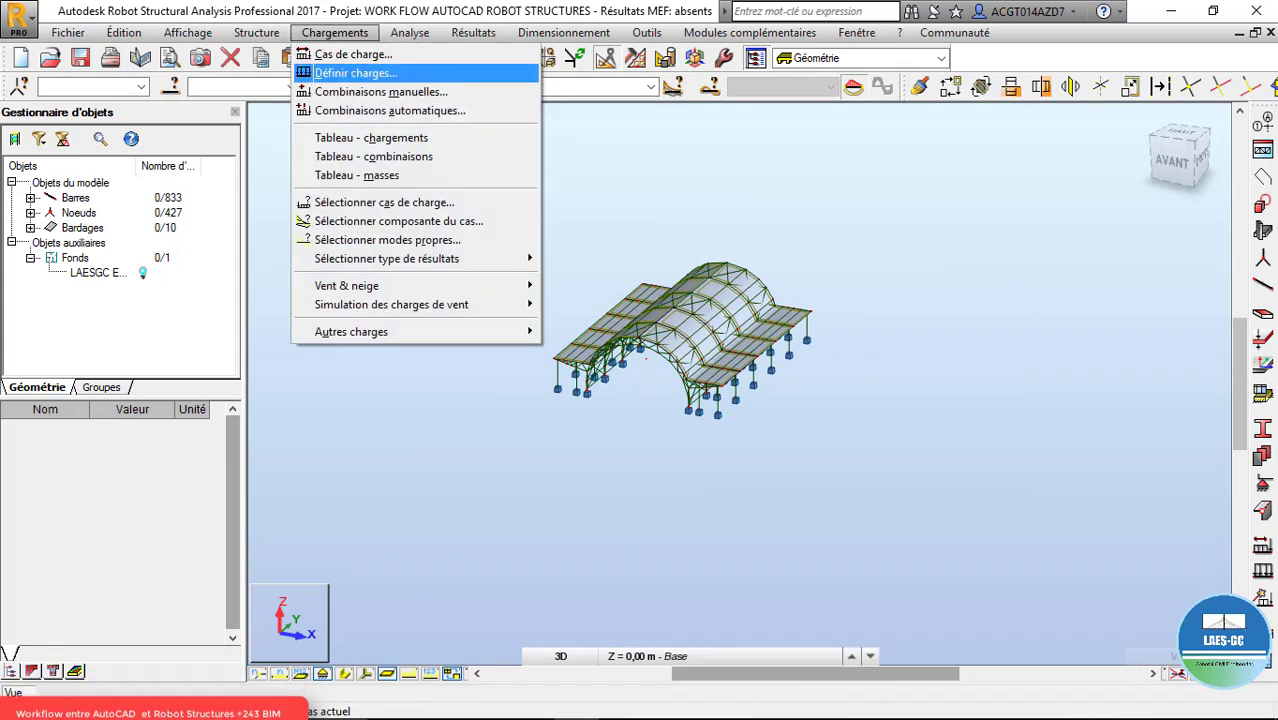
pyautogui.click(380, 91)
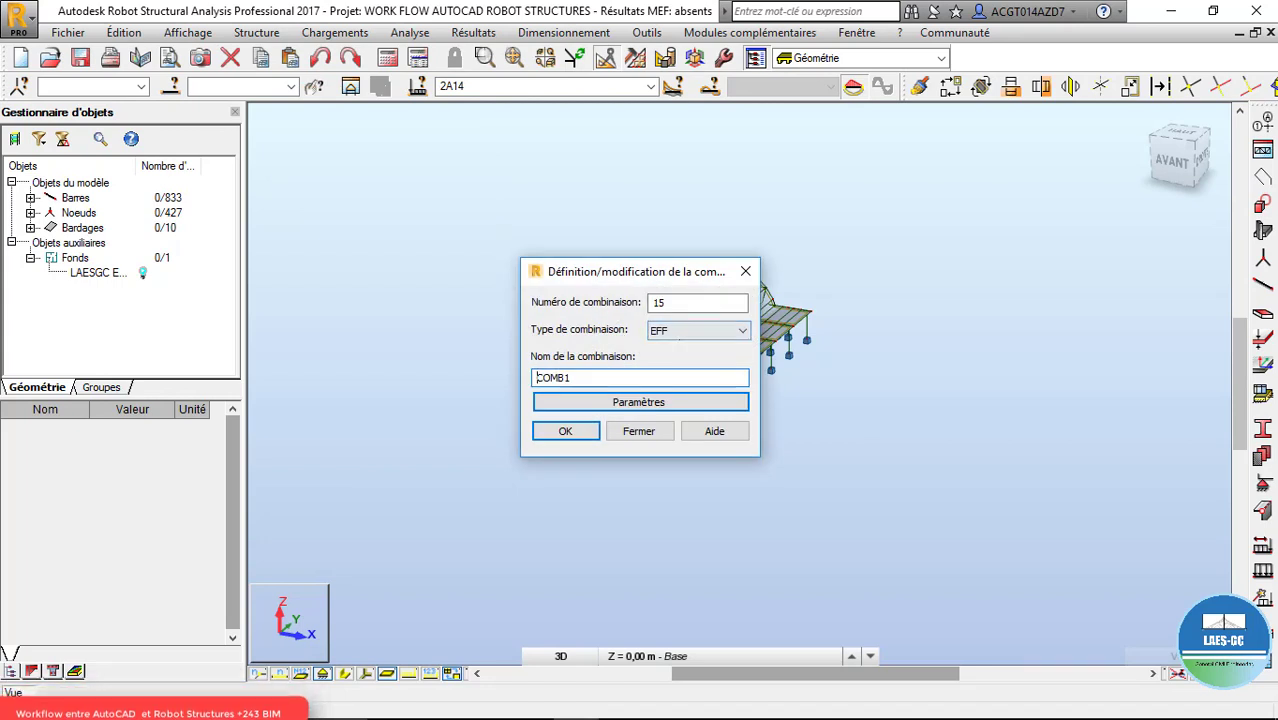
pyautogui.click(746, 272)
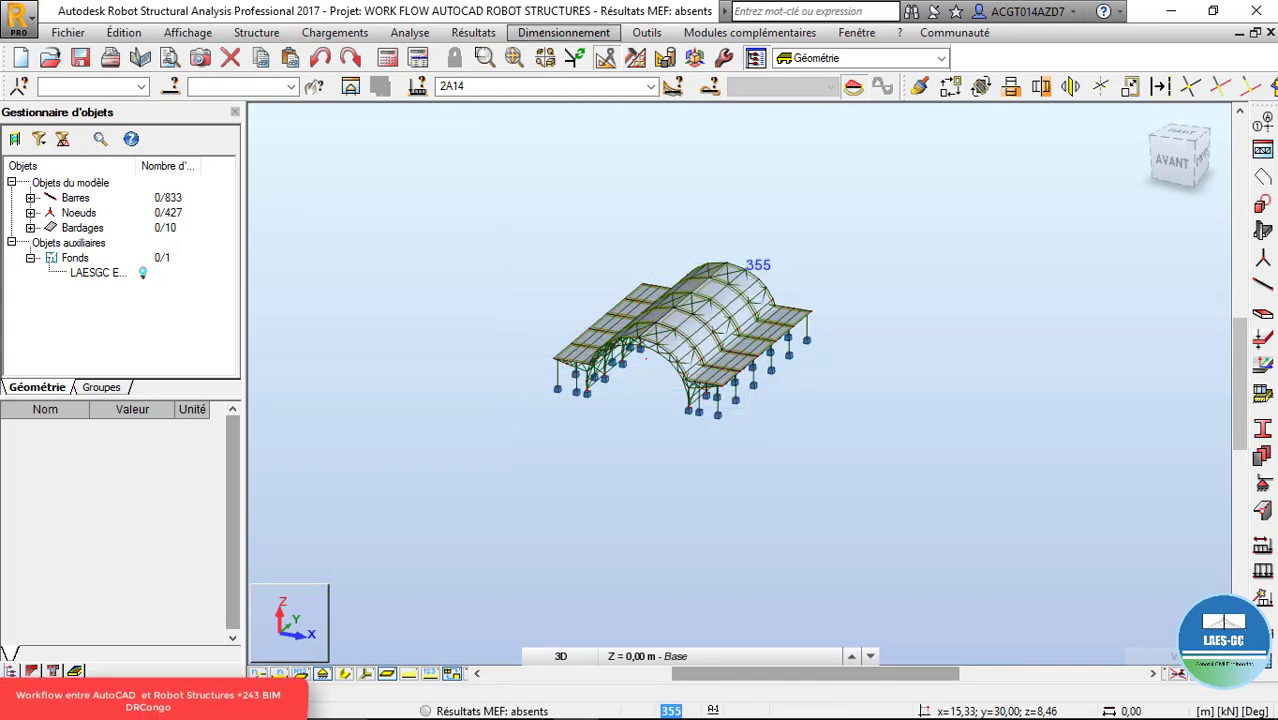
# - Open the design codes (Normes de conception) in the job preferences
pyautogui.click(563, 32)
pyautogui.moveTo(646, 32)
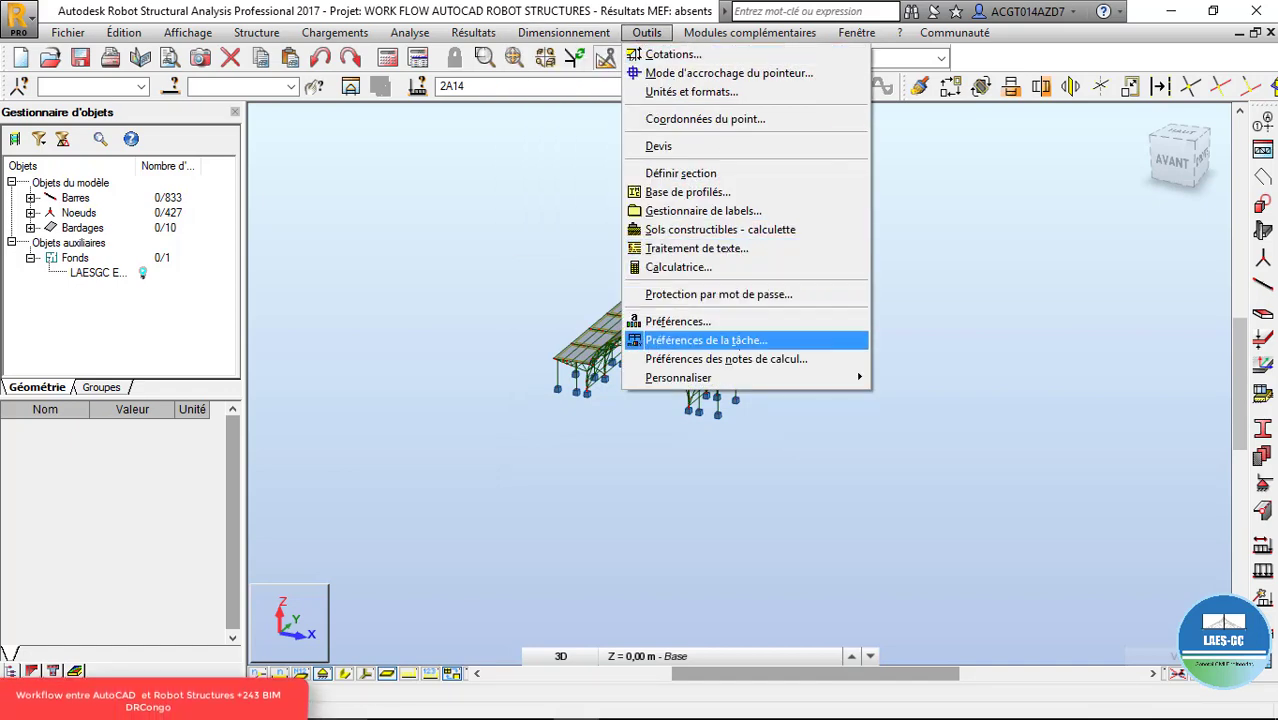
pyautogui.press('Return')
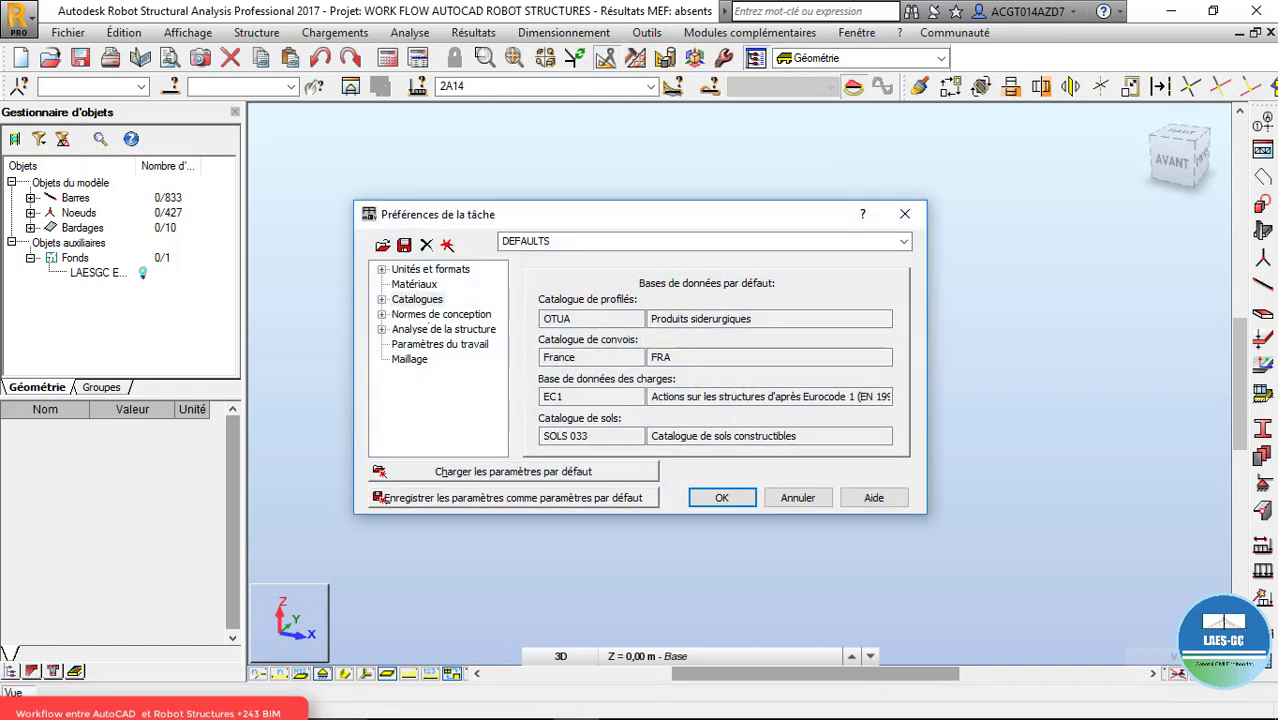
pyautogui.click(441, 314)
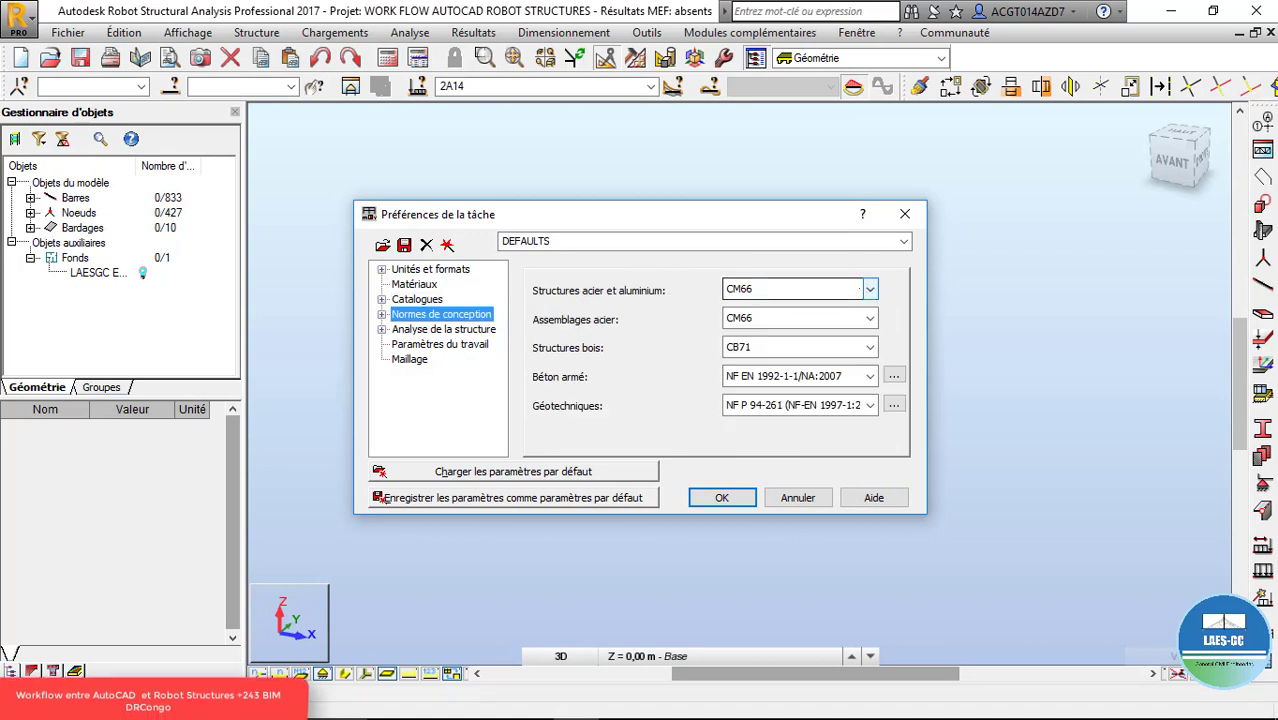
# - Set the steel and aluminium structures code to NF EN 1993-1:2005/NA:2007/AC:2009 and the steel connections code to NF EN 1993-1-8:2005/NA:2007/AC:2009
pyautogui.click(869, 289)
pyautogui.click(846, 324)
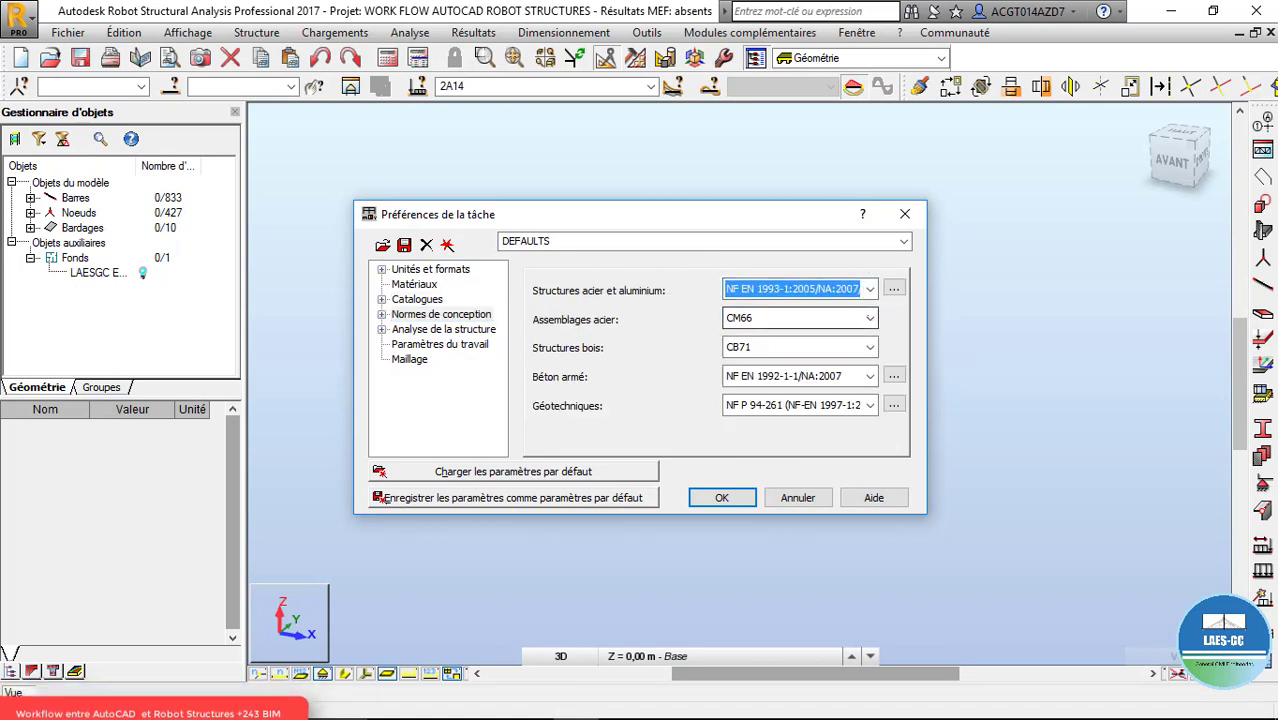
pyautogui.click(869, 318)
pyautogui.click(842, 352)
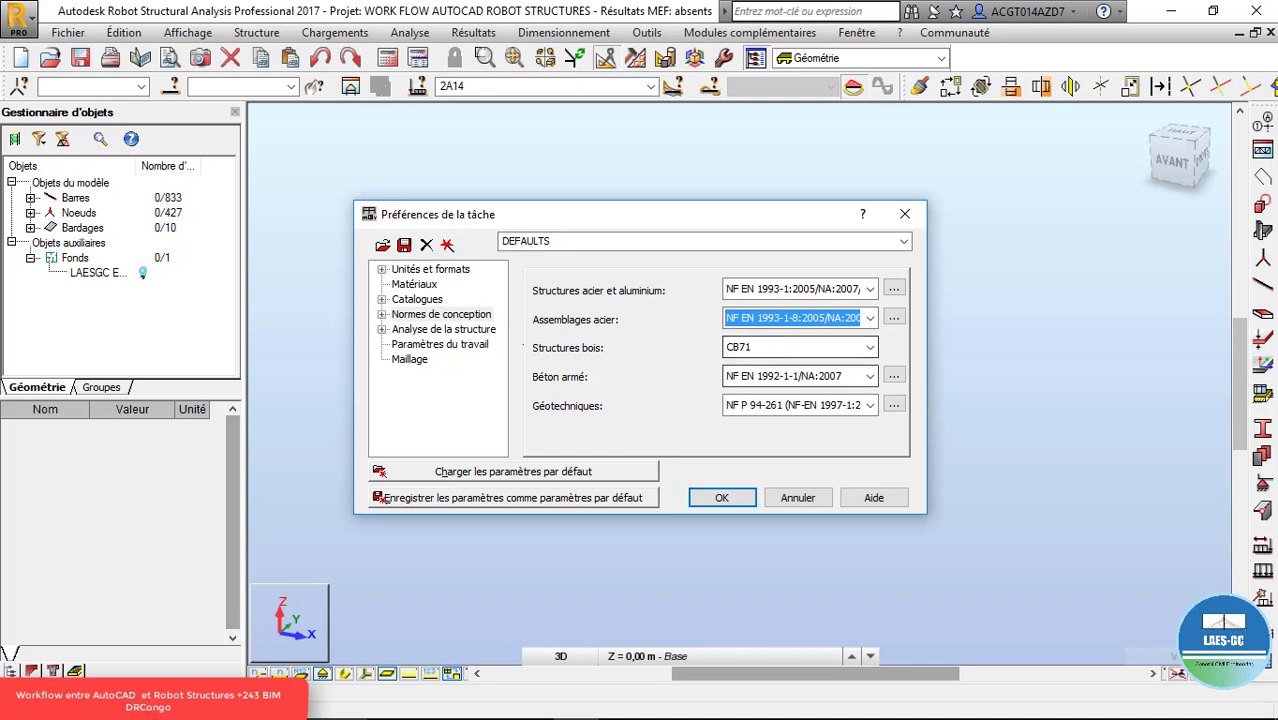
# - Return both the steel and aluminium structures code and the steel connections code to CM66
pyautogui.click(869, 289)
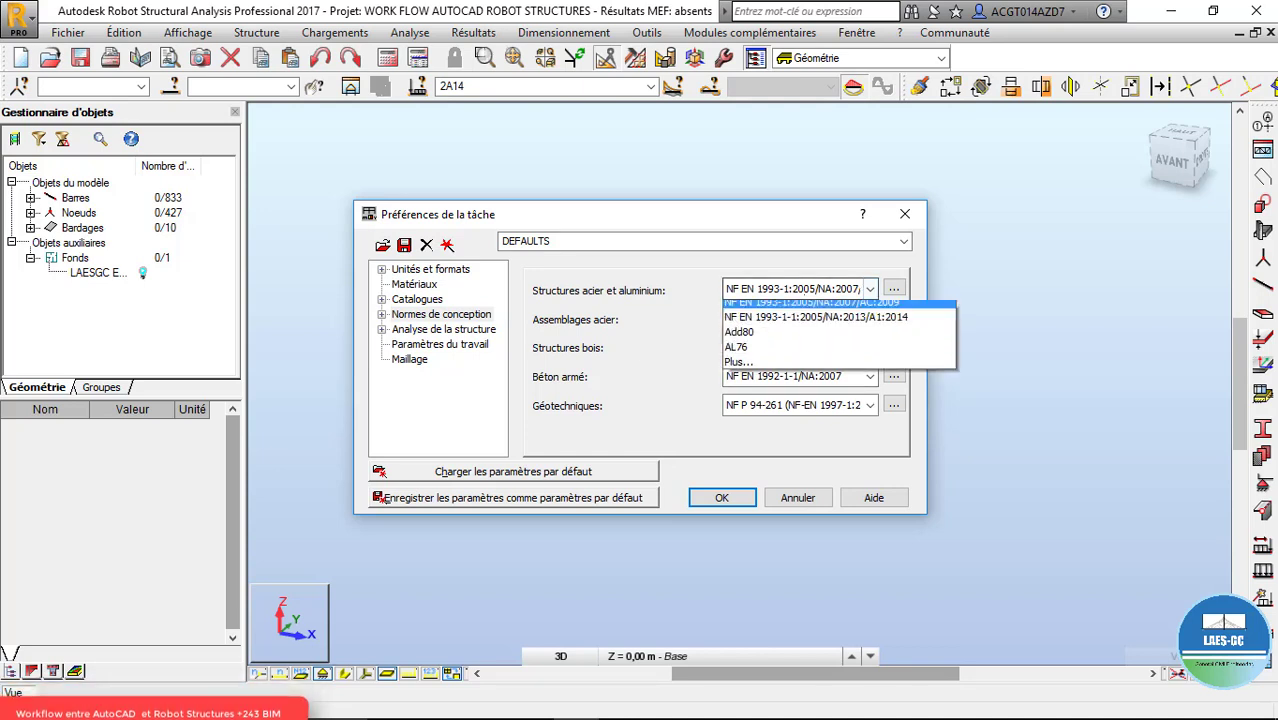
pyautogui.click(872, 307)
pyautogui.click(869, 318)
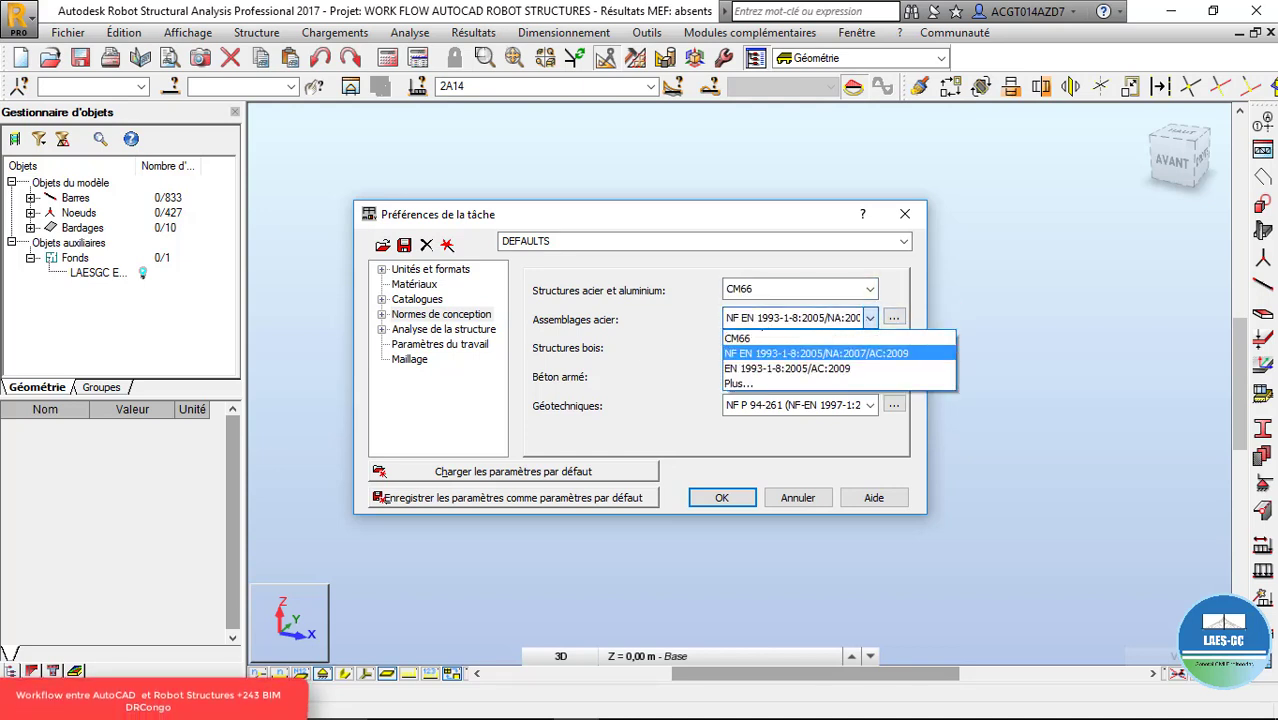
pyautogui.click(846, 337)
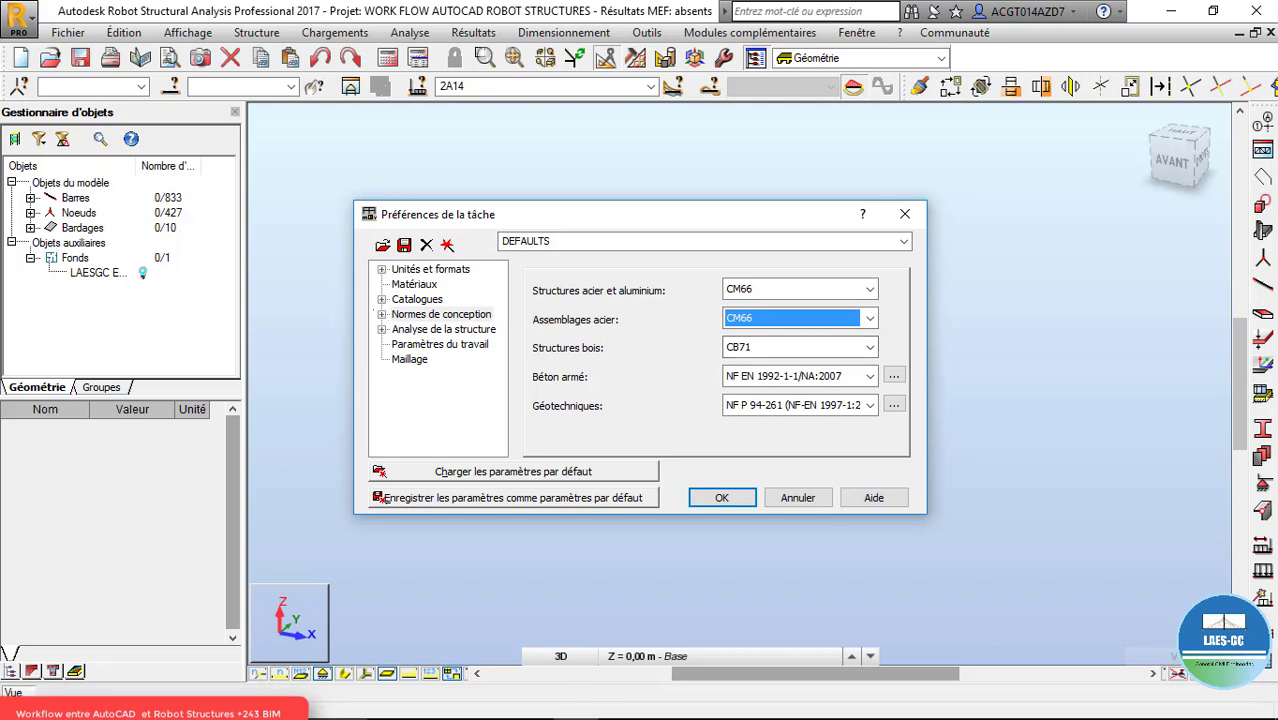
# - Set the load weighting code (Pondérations) to NF EN 1990/NA Décembre 2011 and accept the job preferences
pyautogui.click(382, 314)
pyautogui.click(428, 329)
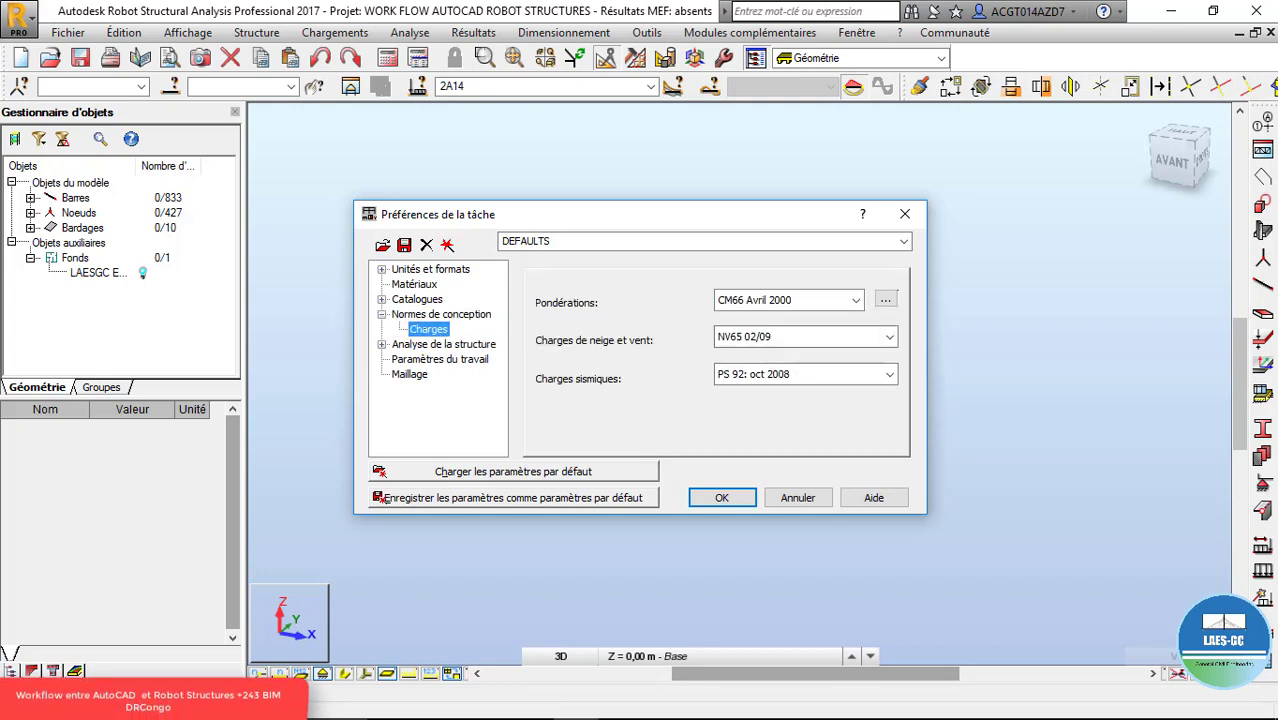
pyautogui.click(856, 300)
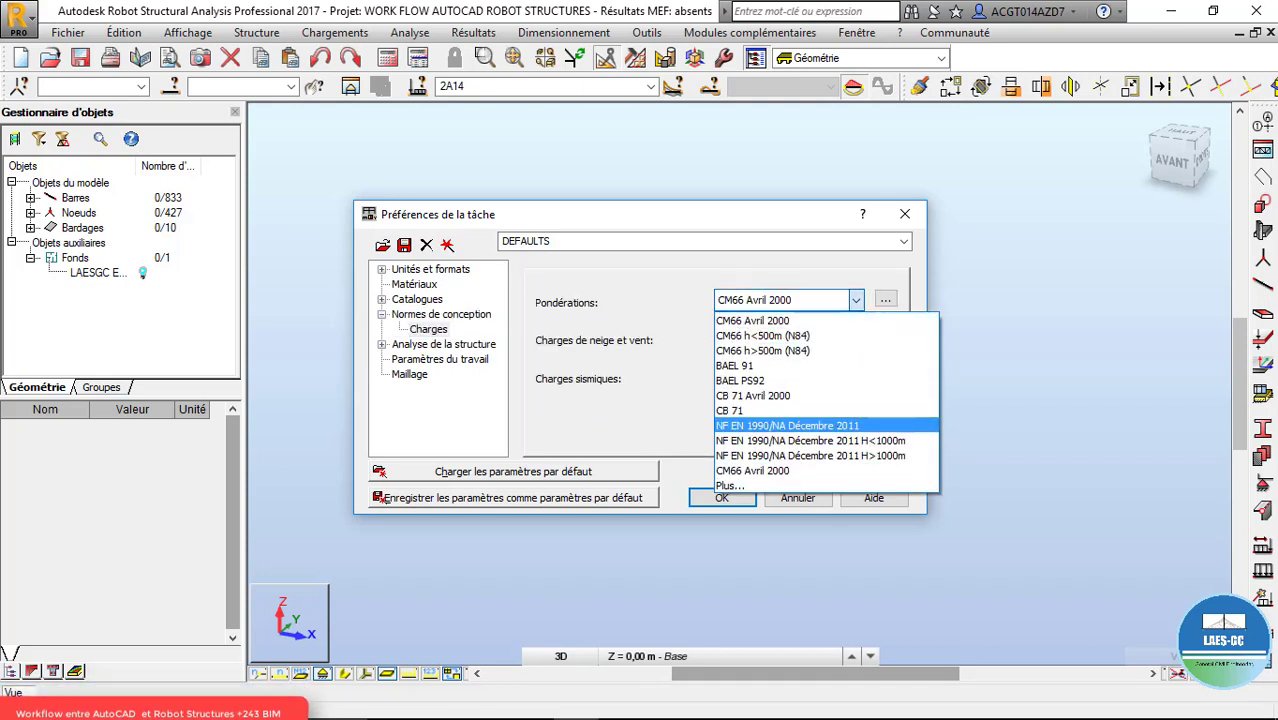
pyautogui.click(800, 424)
pyautogui.click(721, 497)
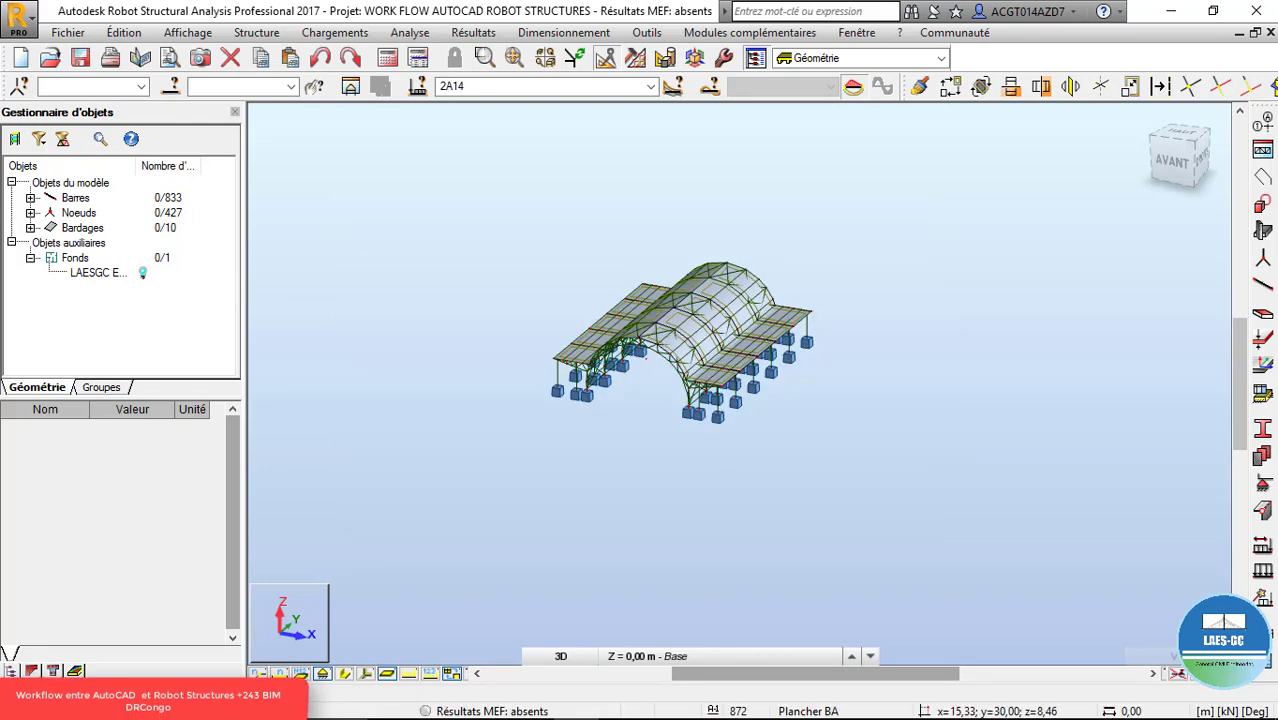
# - Create a manual ELU load combination named 1.35G+1.5Q+1.5W
pyautogui.click(335, 32)
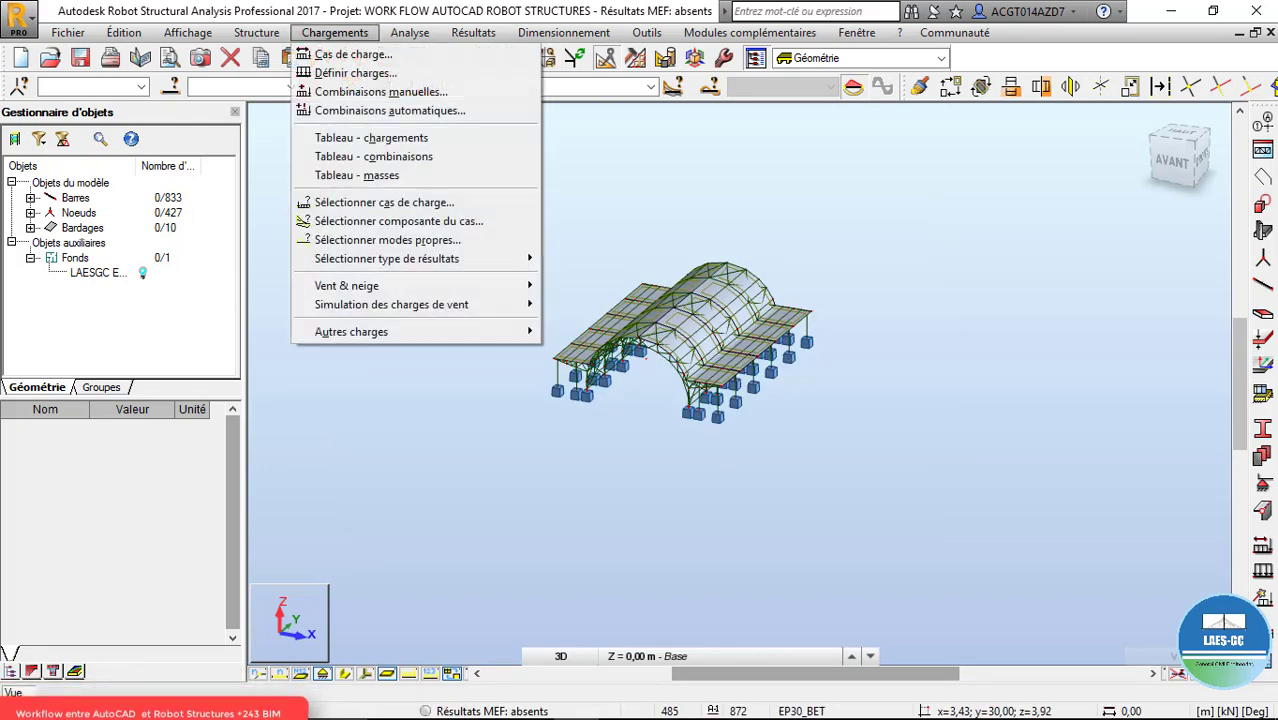
pyautogui.click(380, 91)
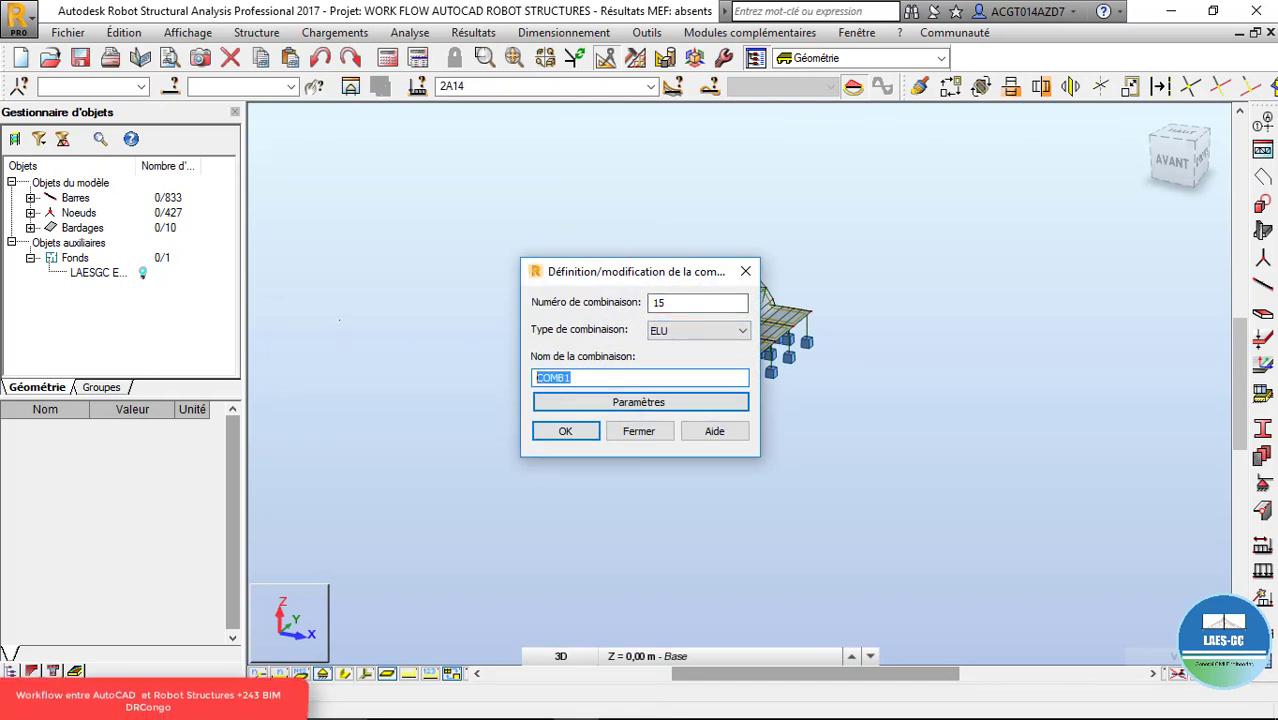
pyautogui.write('1.35G+1.5Q+1.5W')
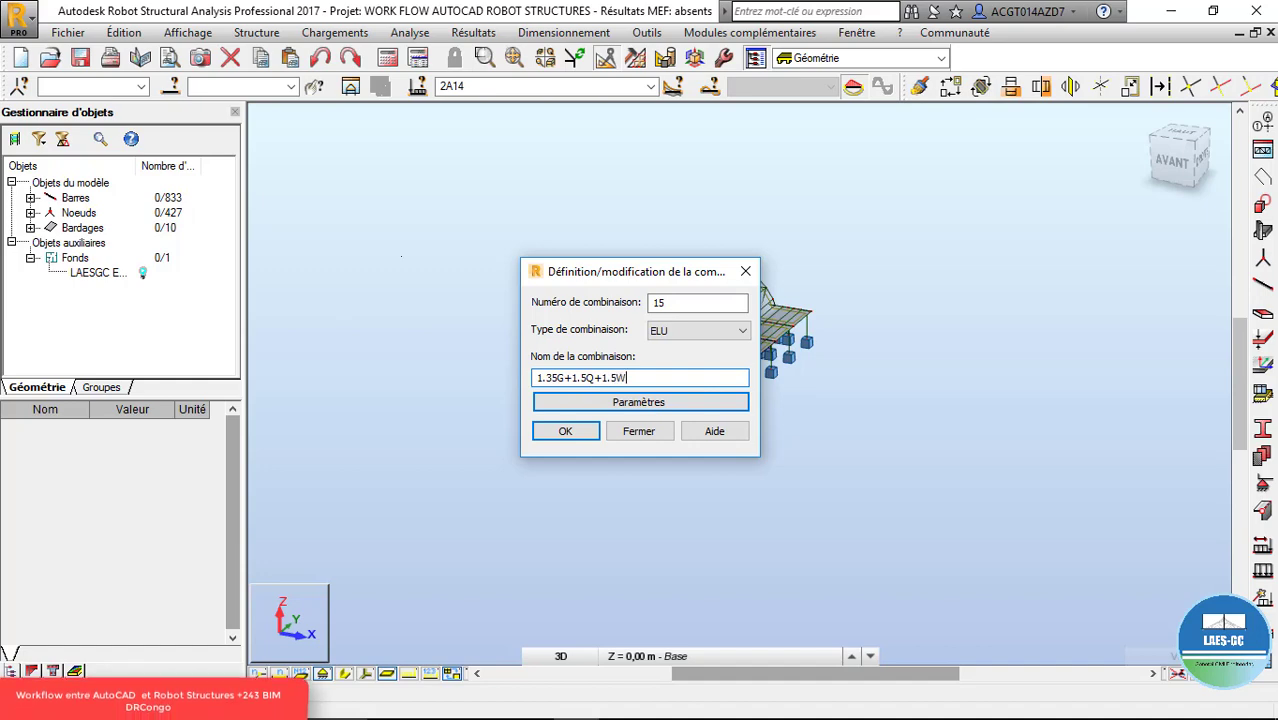
pyautogui.click(565, 431)
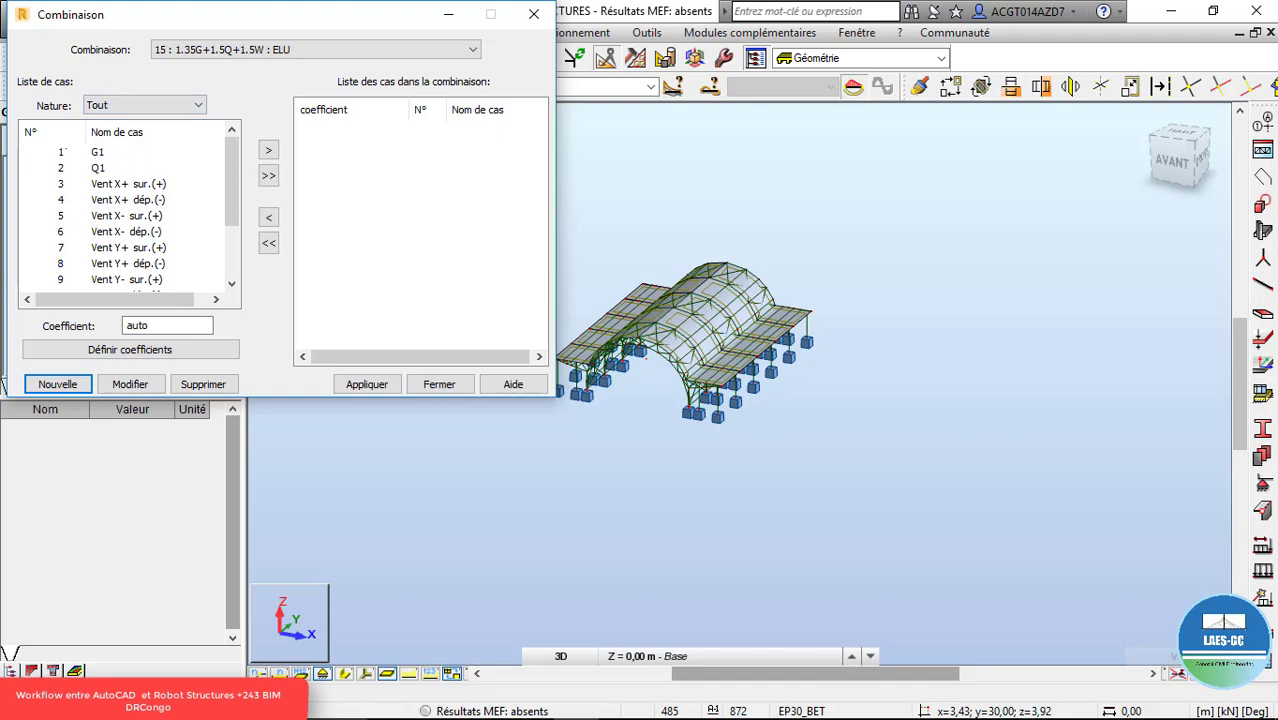
# - Add permanent load case G1 to the ELU combination with a coefficient of 1.35
pyautogui.click(63, 151)
pyautogui.press('Tab')
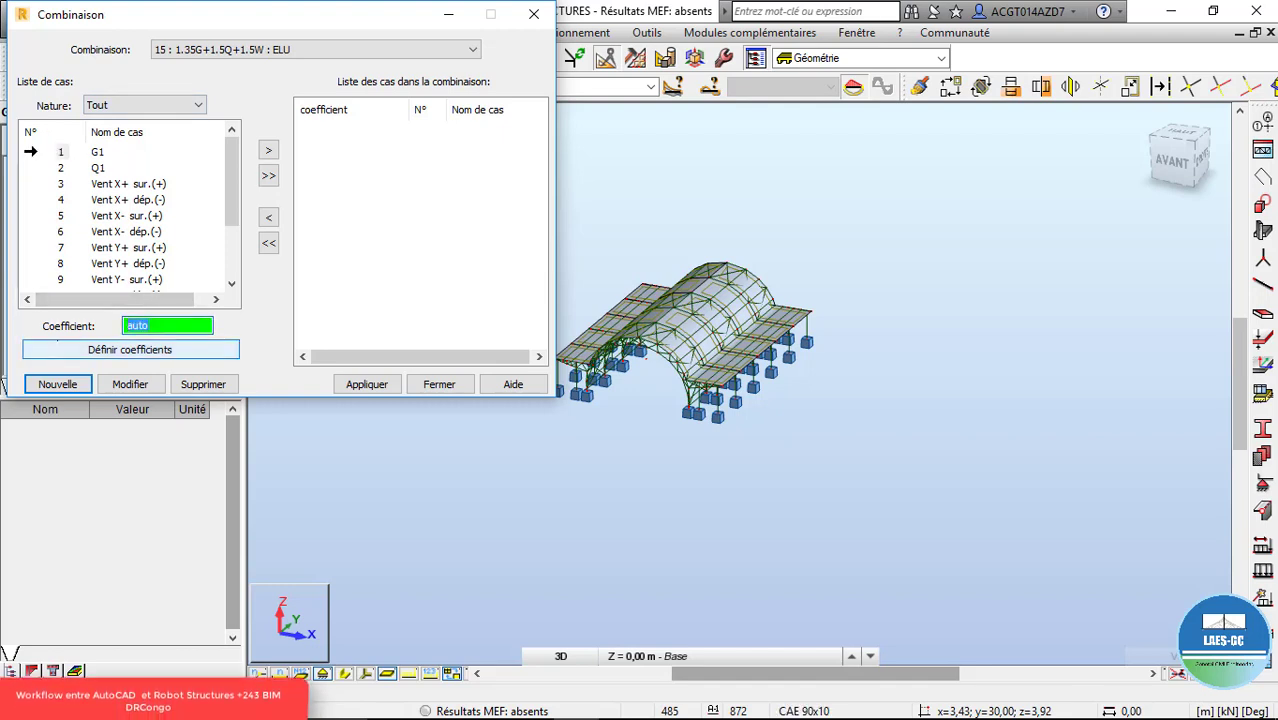
pyautogui.write('1.35')
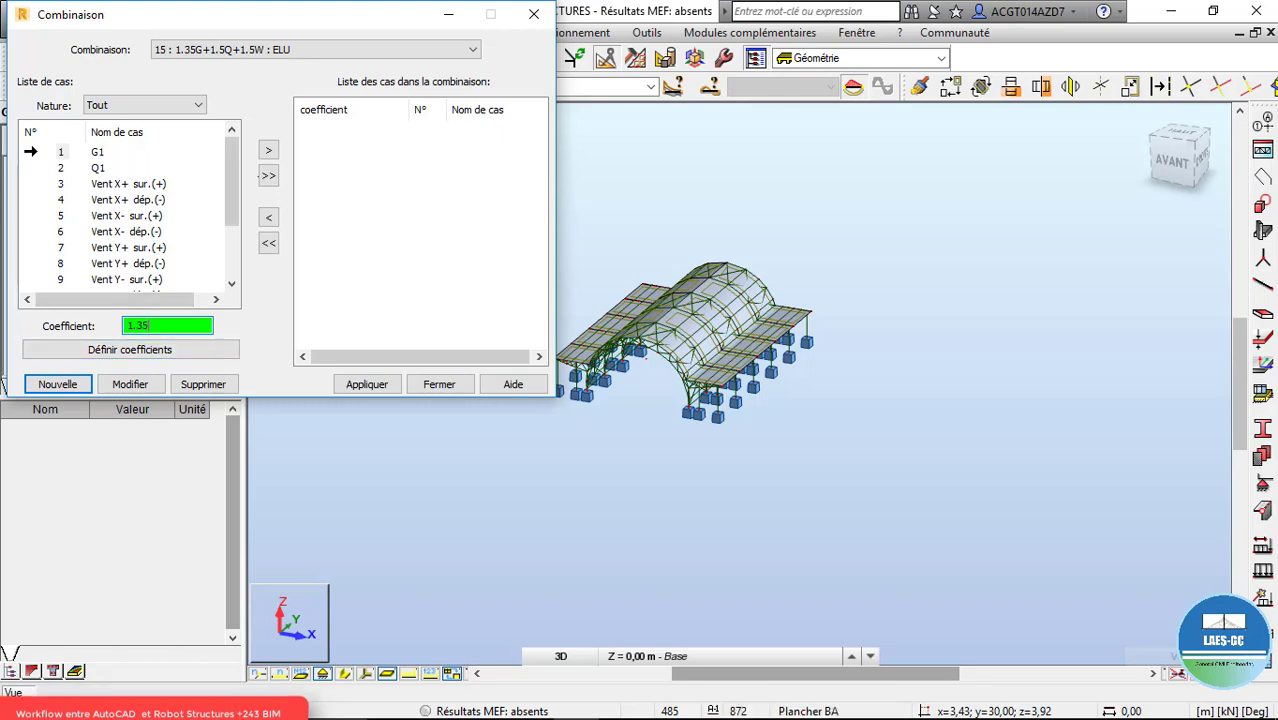
pyautogui.click(268, 150)
# - Add live load Q1 and wind cases 3 to 9 to the ELU combination with a coefficient of 1.5
pyautogui.doubleClick(134, 326)
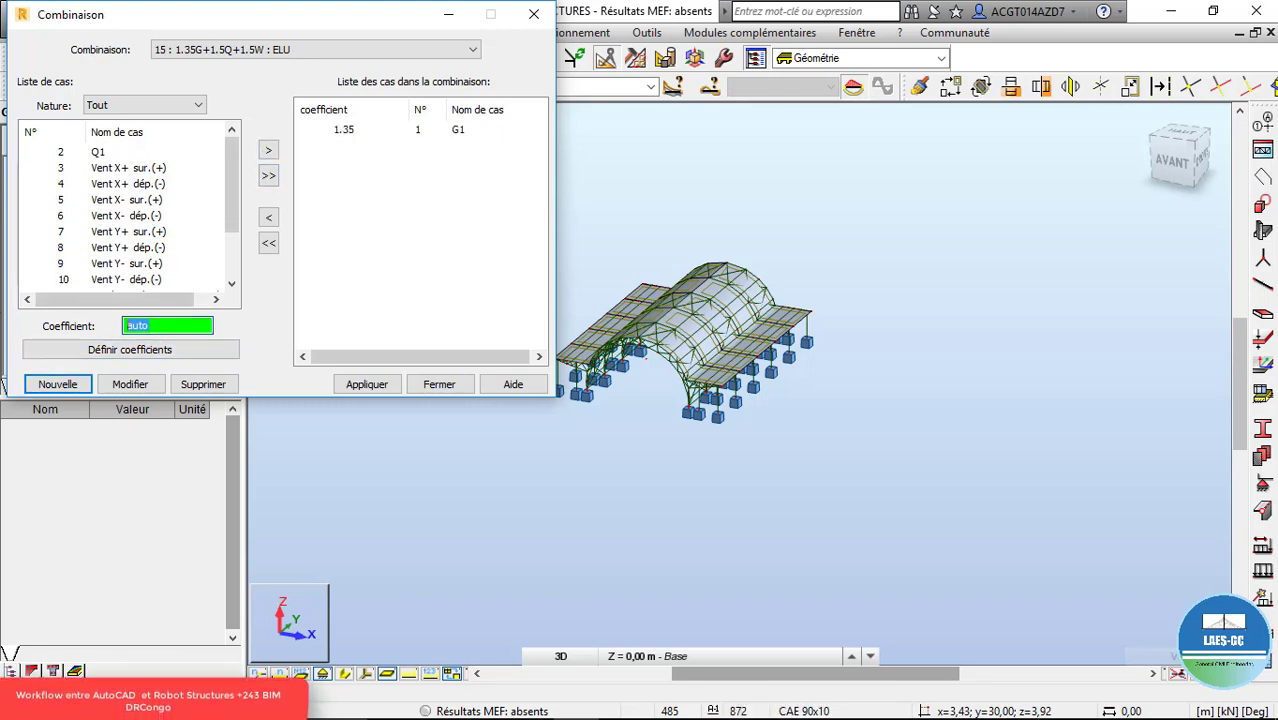
pyautogui.write('1.')
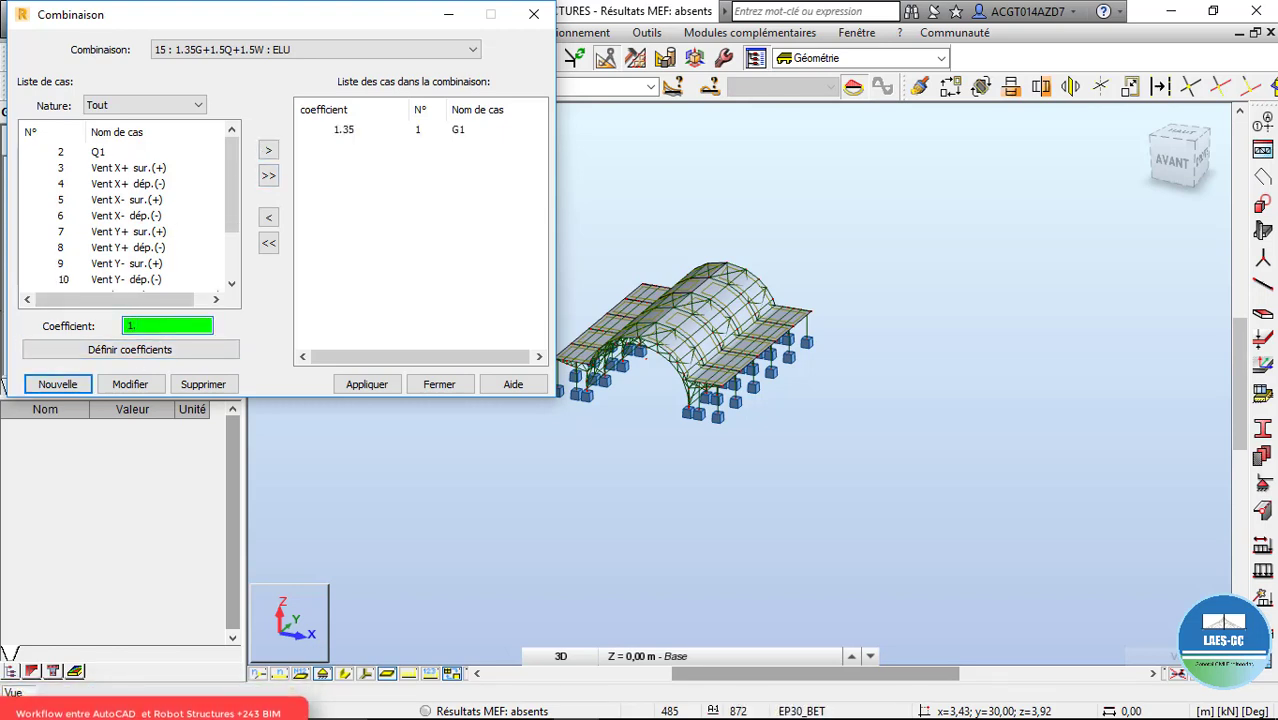
pyautogui.write('5')
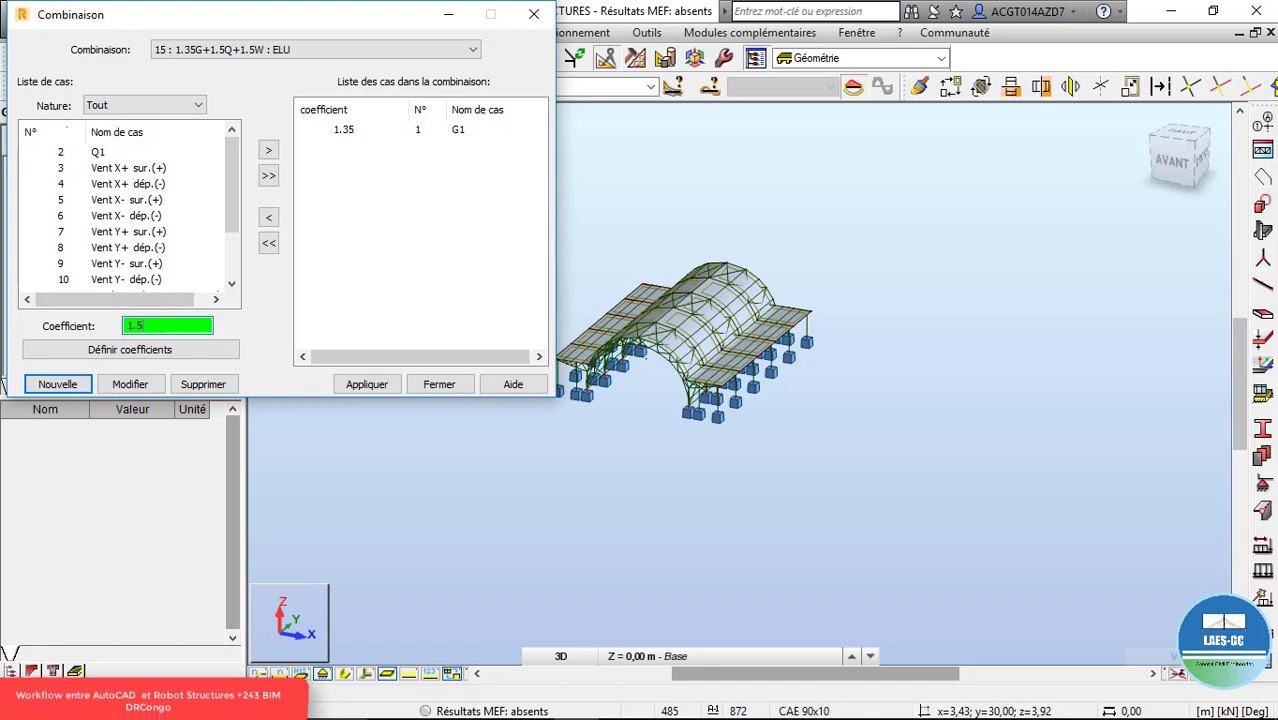
pyautogui.click(64, 152)
pyautogui.keyDown('ctrl'); pyautogui.click(64, 168); pyautogui.keyUp('ctrl')
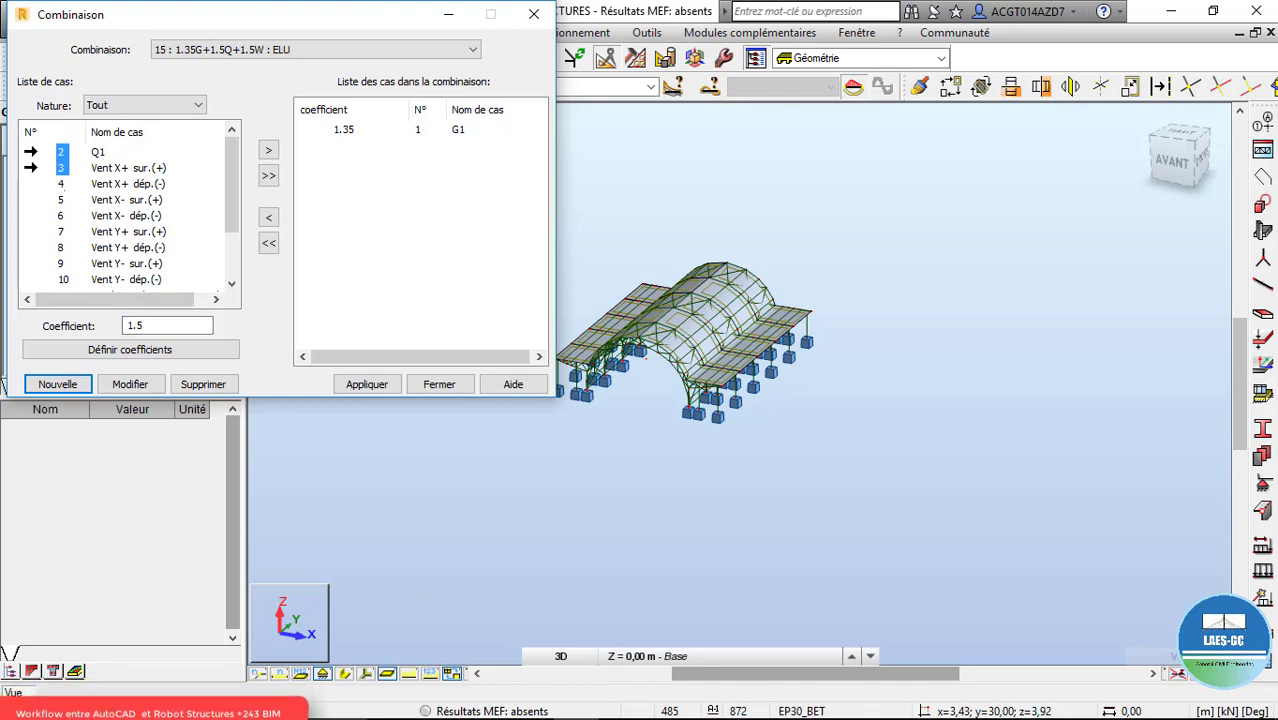
pyautogui.keyDown('ctrl'); pyautogui.click(64, 200); pyautogui.keyUp('ctrl')
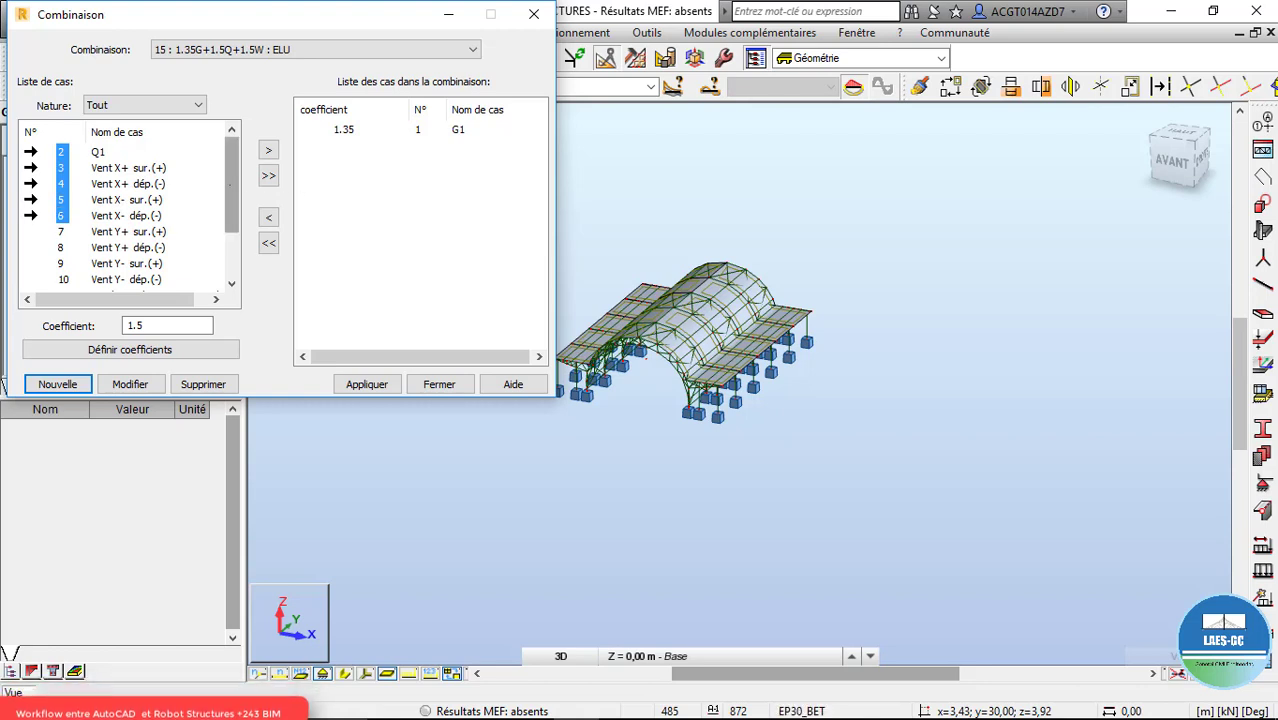
pyautogui.scroll(-2, 130, 215)
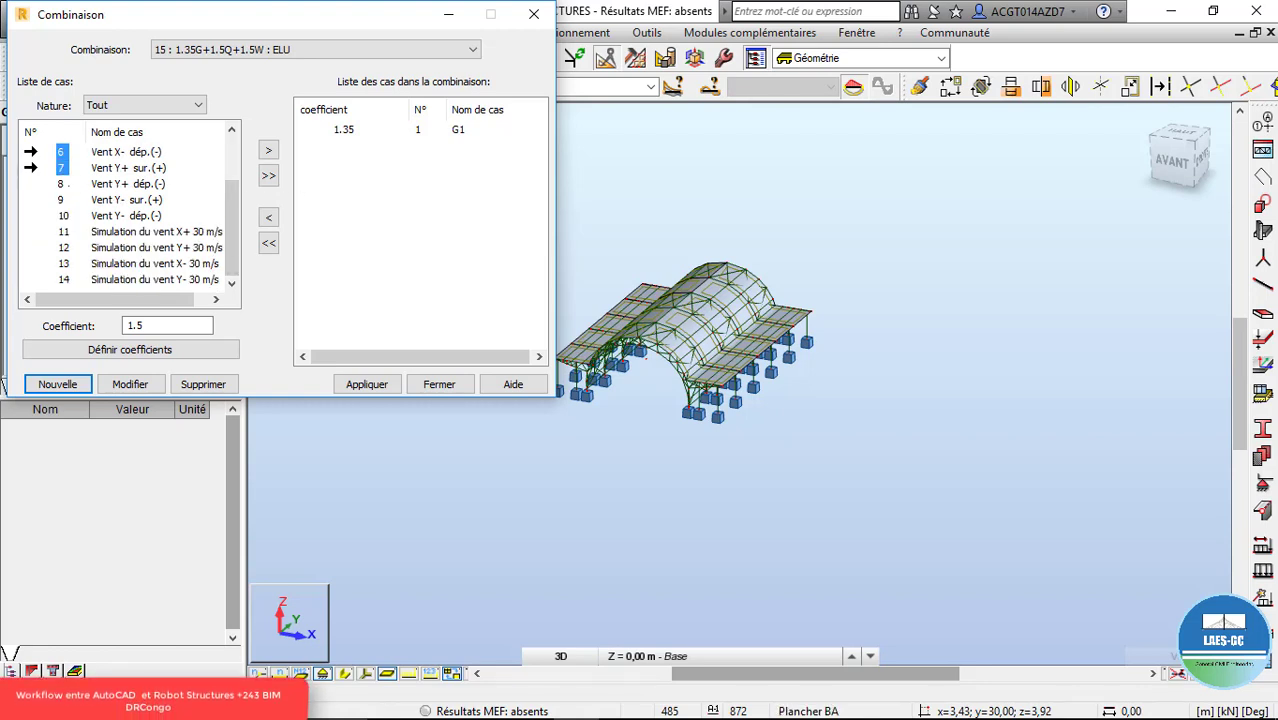
pyautogui.keyDown('ctrl'); pyautogui.click(62, 200); pyautogui.keyUp('ctrl')
pyautogui.click(268, 150)
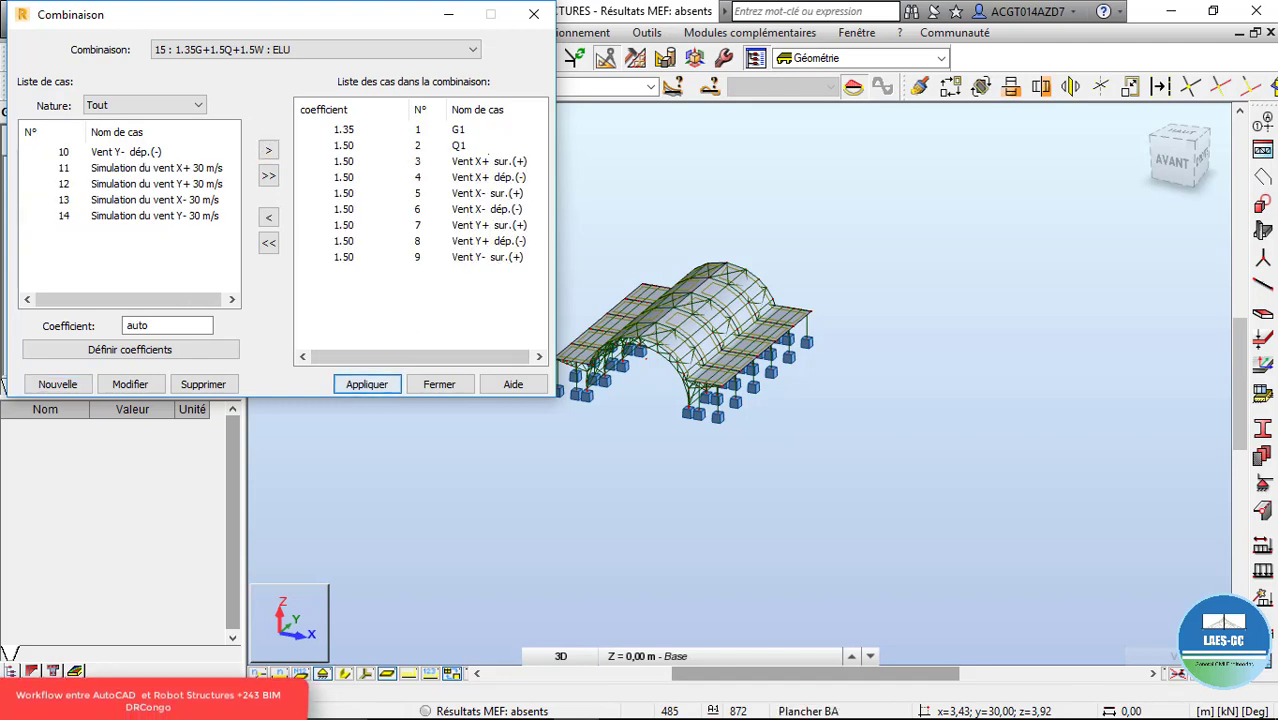
# - Create a new ELS combination numbered 16 and named G+Q+W
pyautogui.click(57, 384)
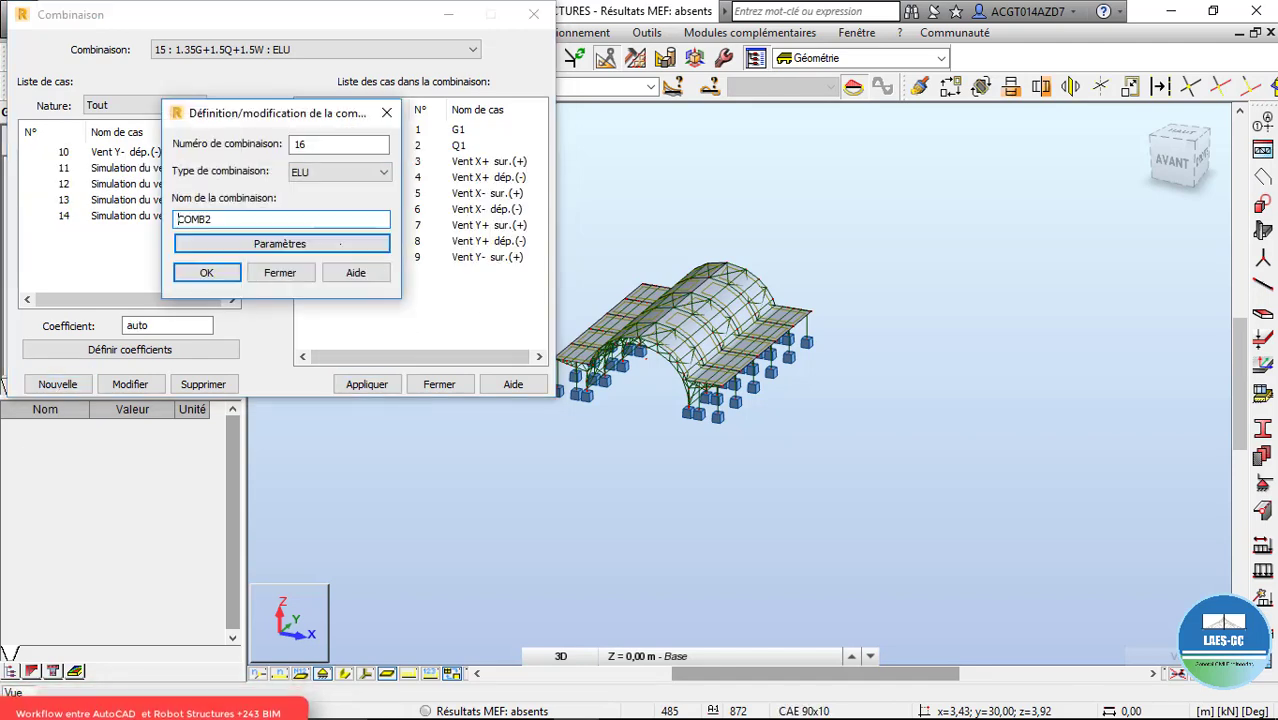
pyautogui.click(310, 176)
pyautogui.click(308, 202)
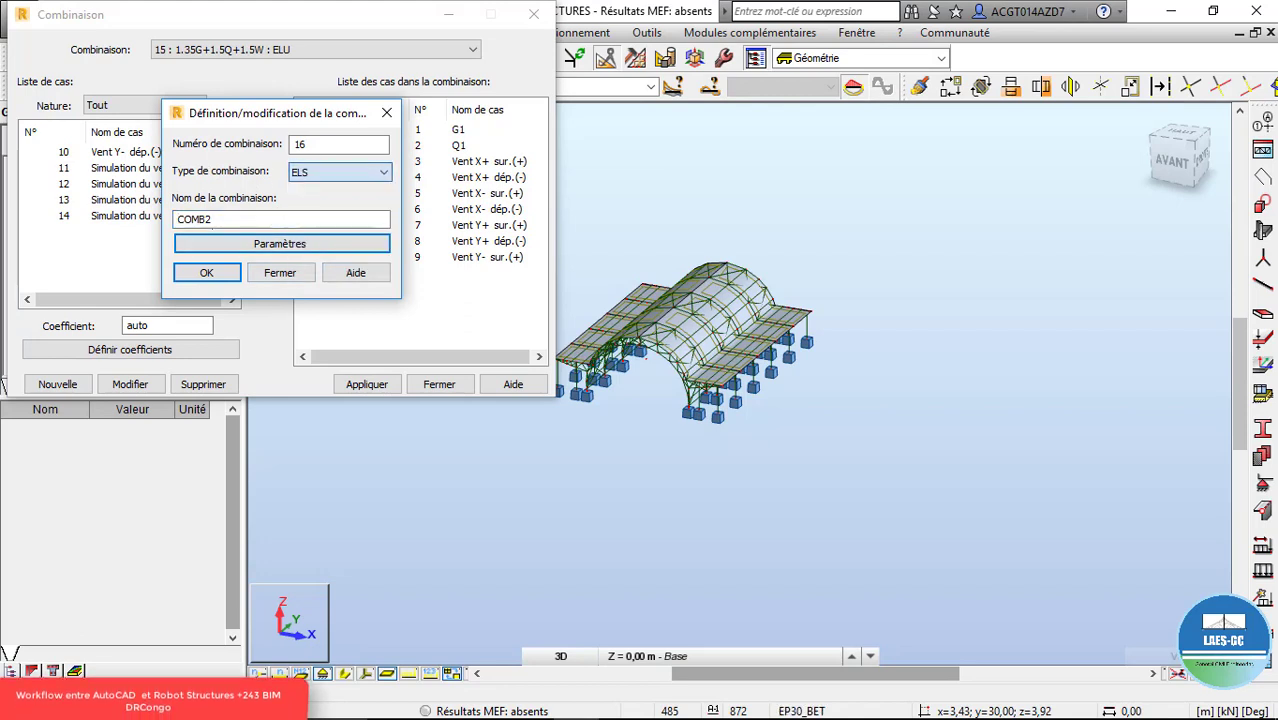
pyautogui.moveTo(285, 220); pyautogui.dragTo(172, 221)
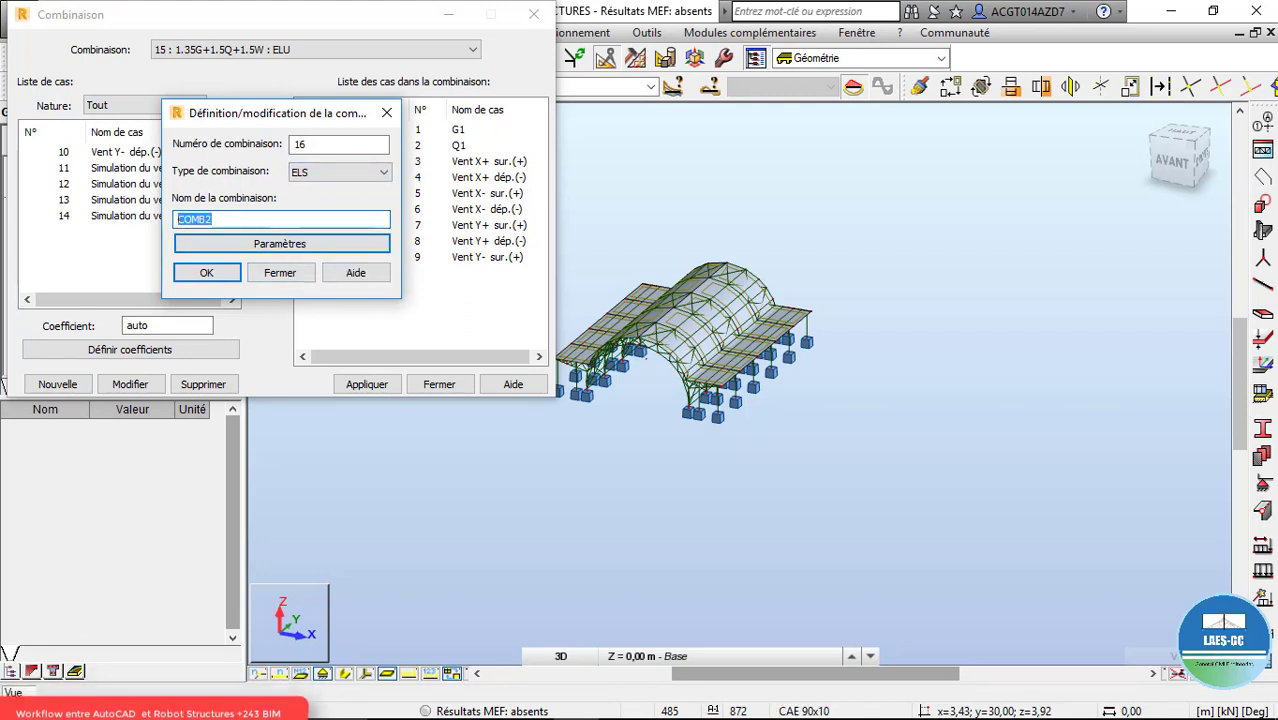
pyautogui.write('G+Q+W')
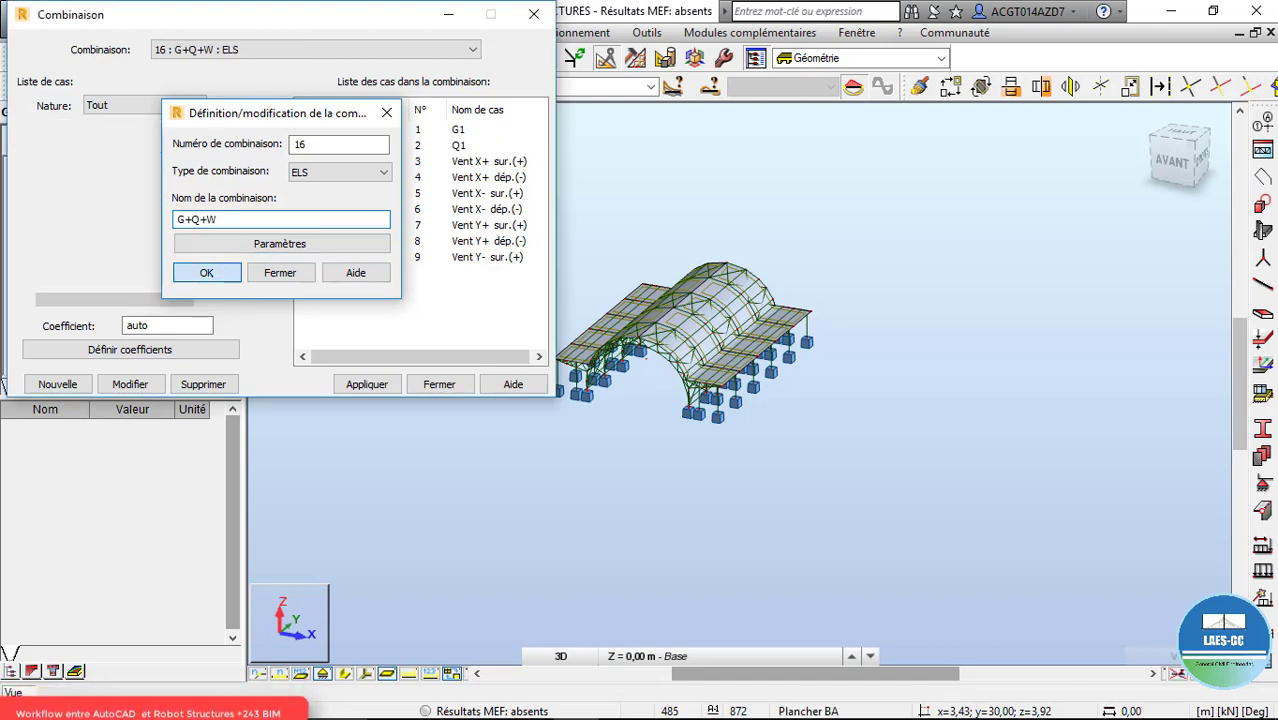
pyautogui.press('Return')
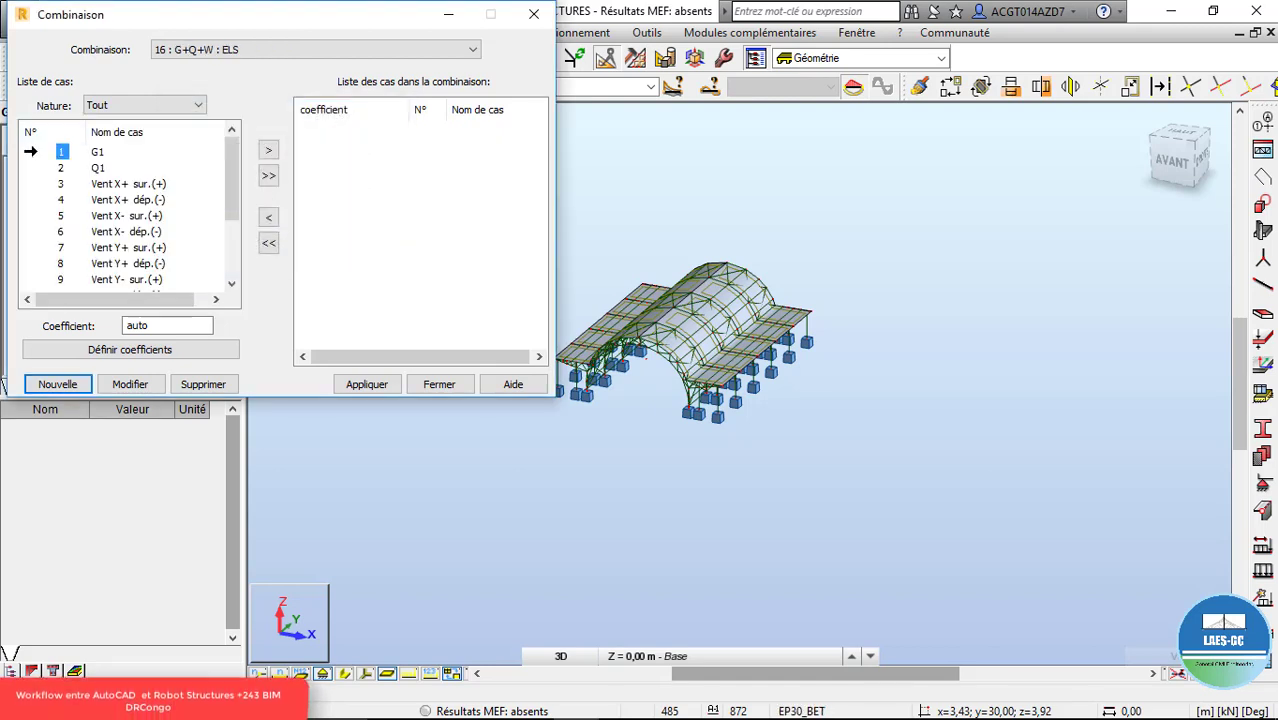
# - Add G1, Q1 and wind cases 3 to 10 to the ELS combination with the auto coefficient, apply it and close the combination definition
pyautogui.keyDown('ctrl'); pyautogui.click(61, 200); pyautogui.keyUp('ctrl')
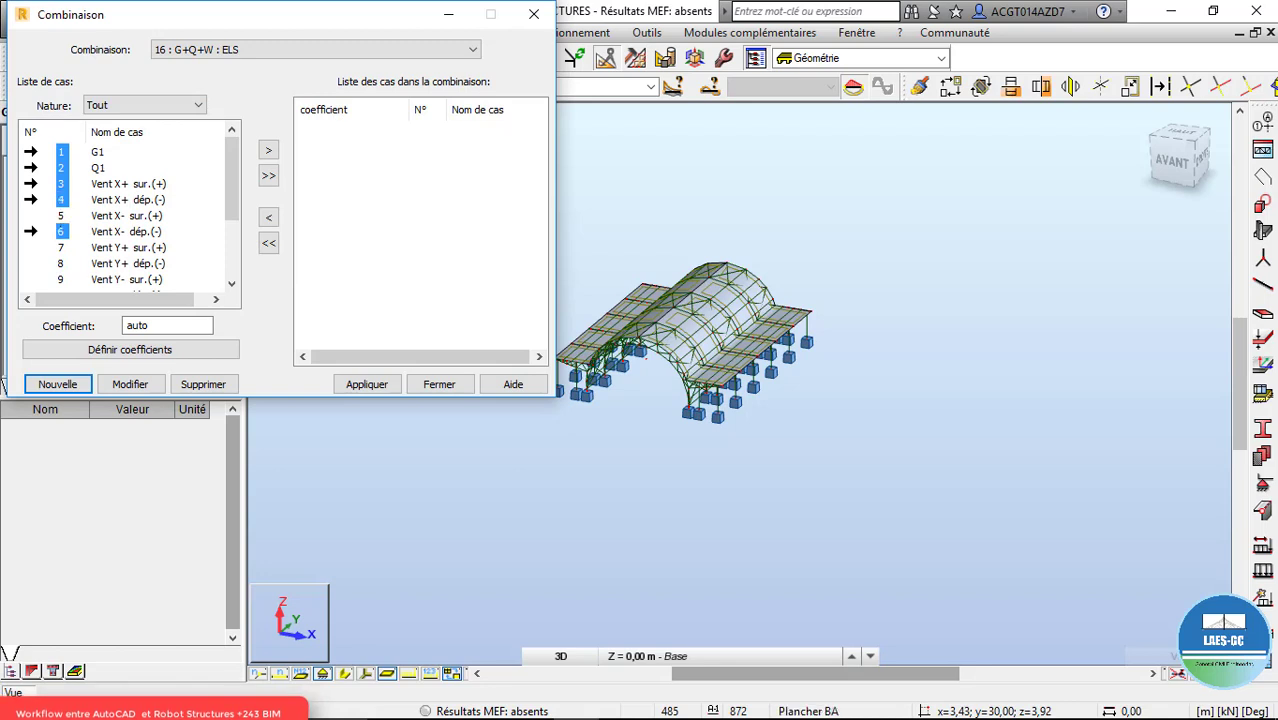
pyautogui.keyDown('ctrl'); pyautogui.click(65, 217); pyautogui.keyUp('ctrl')
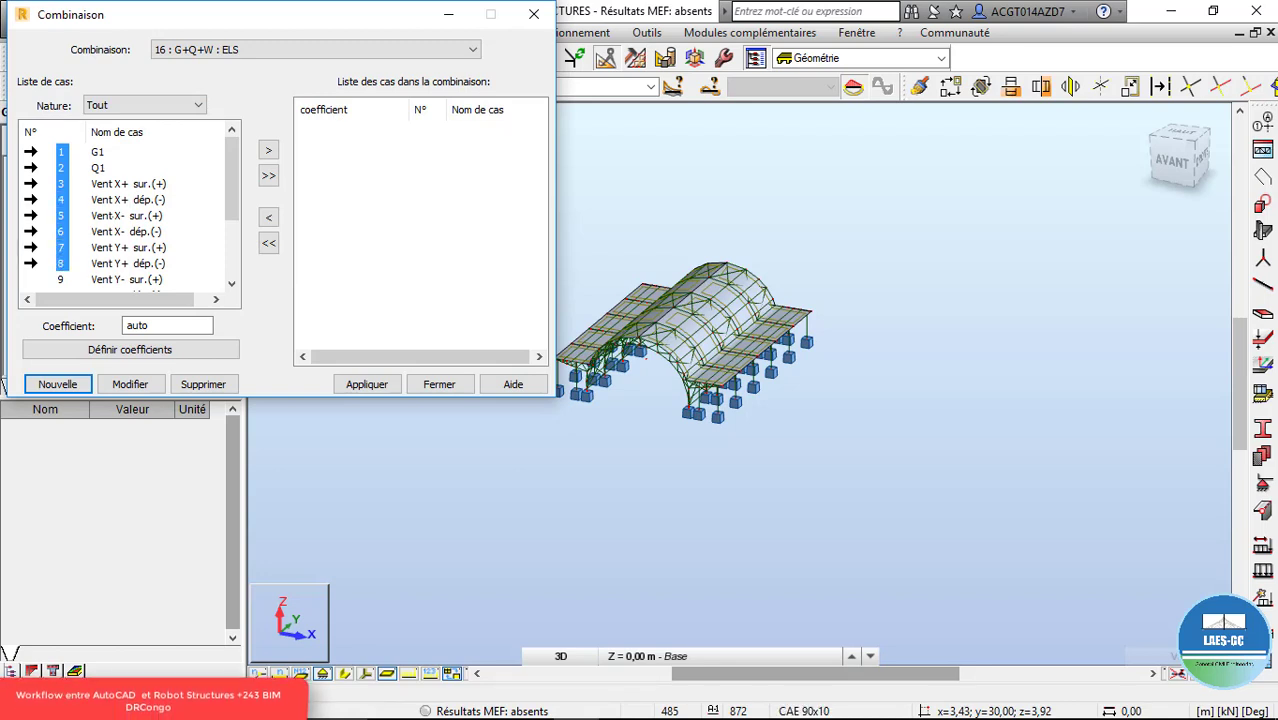
pyautogui.scroll(-2, 128, 215)
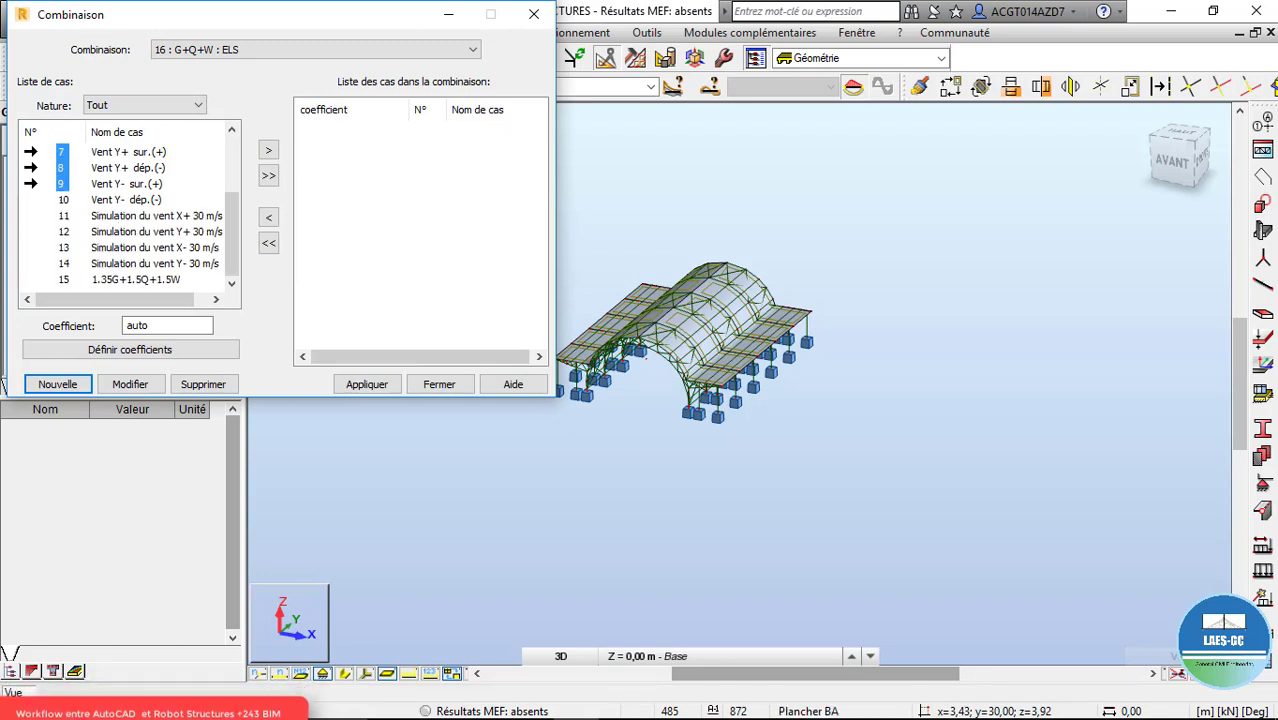
pyautogui.click(268, 150)
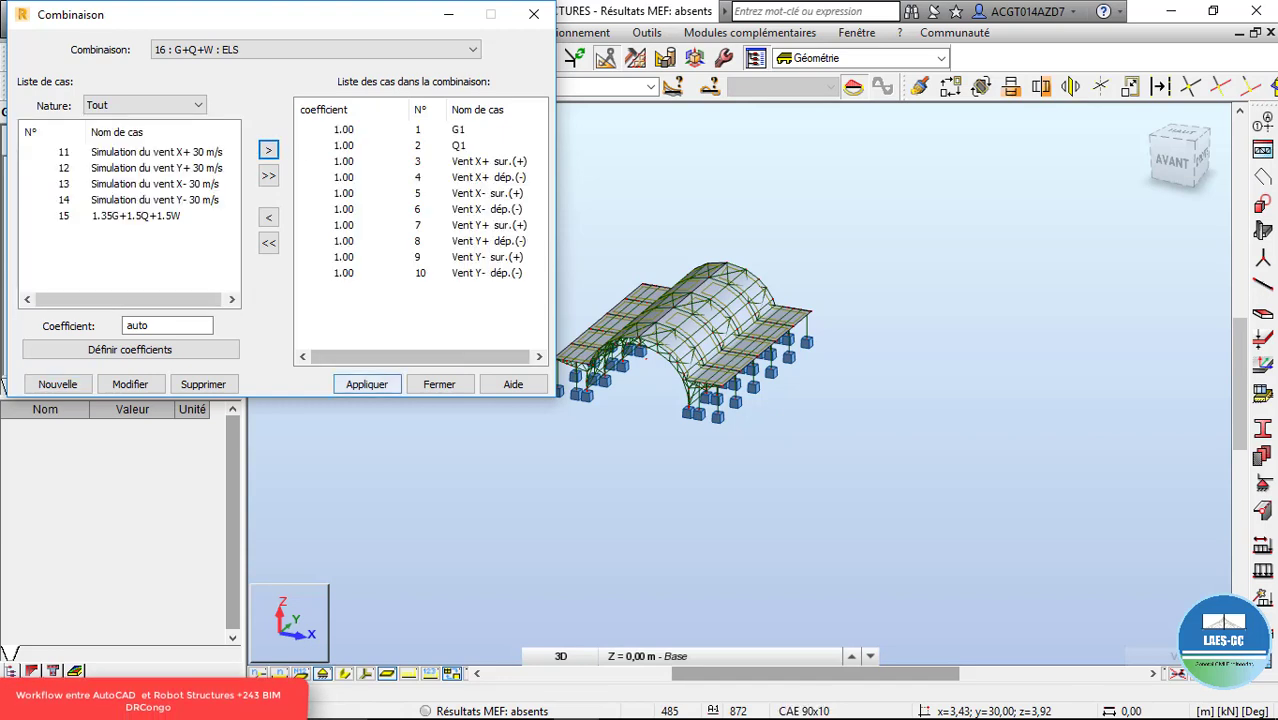
pyautogui.click(367, 384)
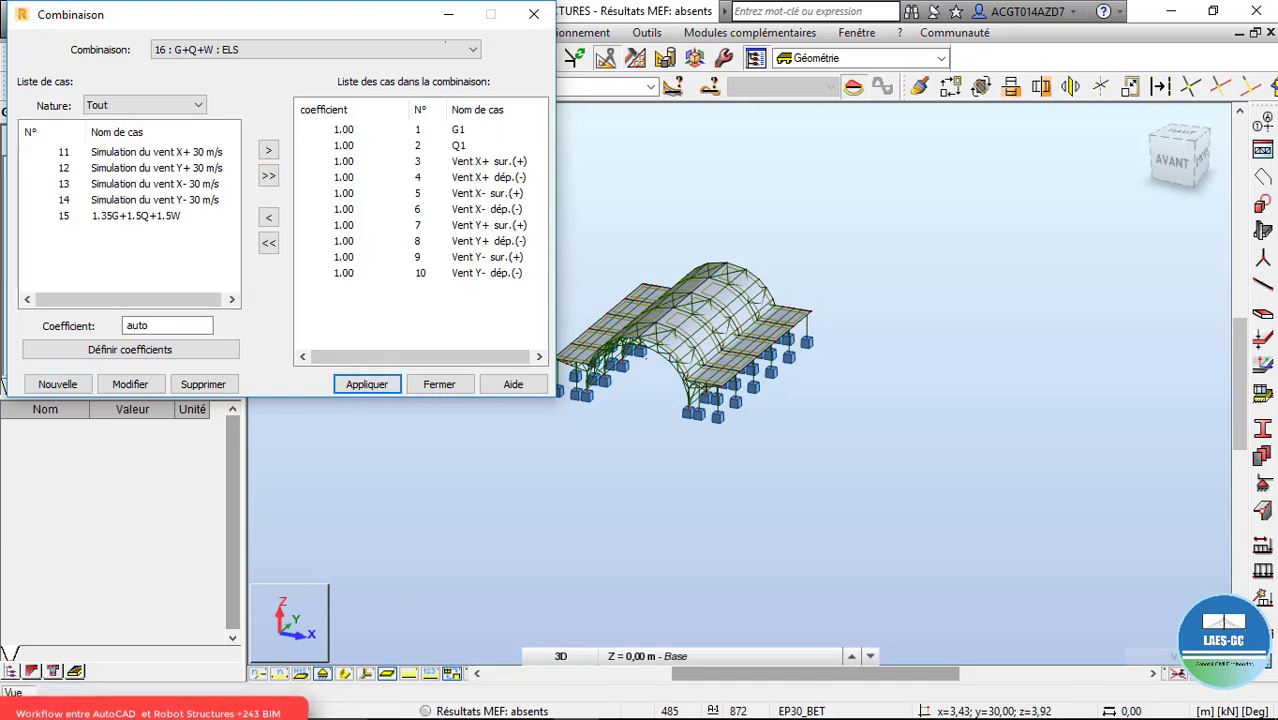
pyautogui.click(534, 14)
# - Run the structure verification (Vérifier structure) on the hall model
pyautogui.scroll(3, 811, 307)
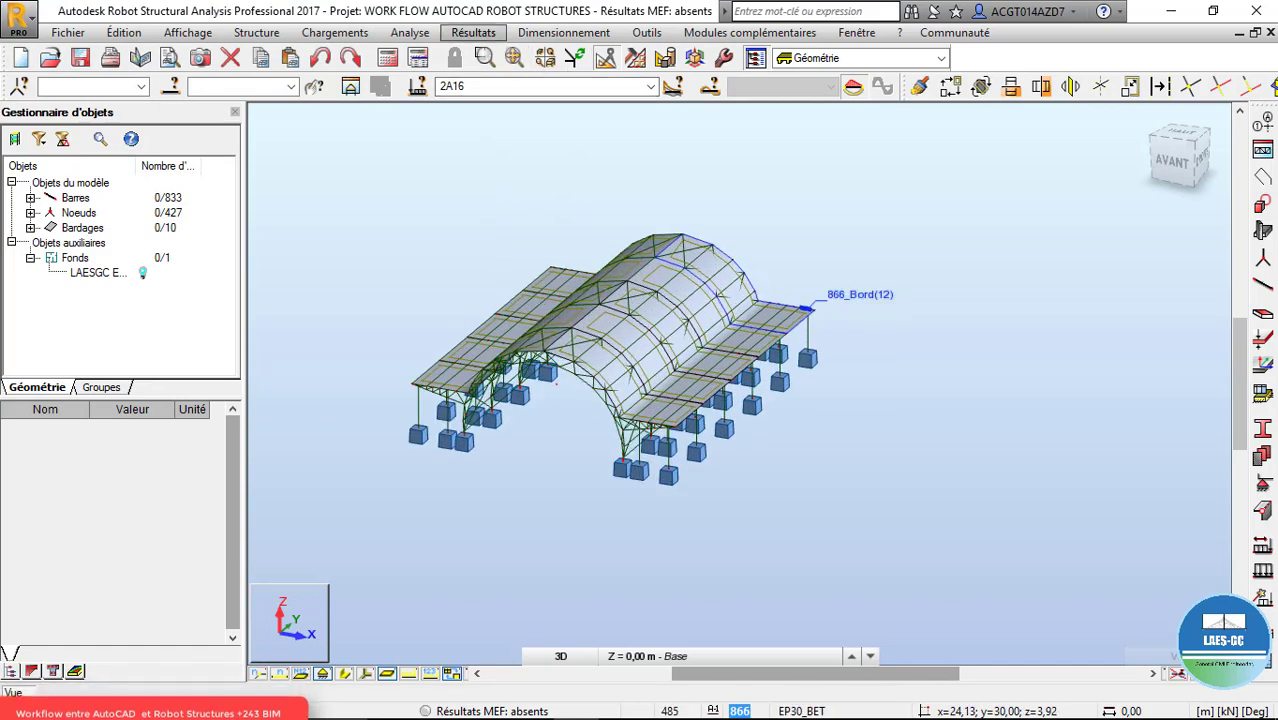
pyautogui.click(480, 34)
pyautogui.moveTo(550, 34)
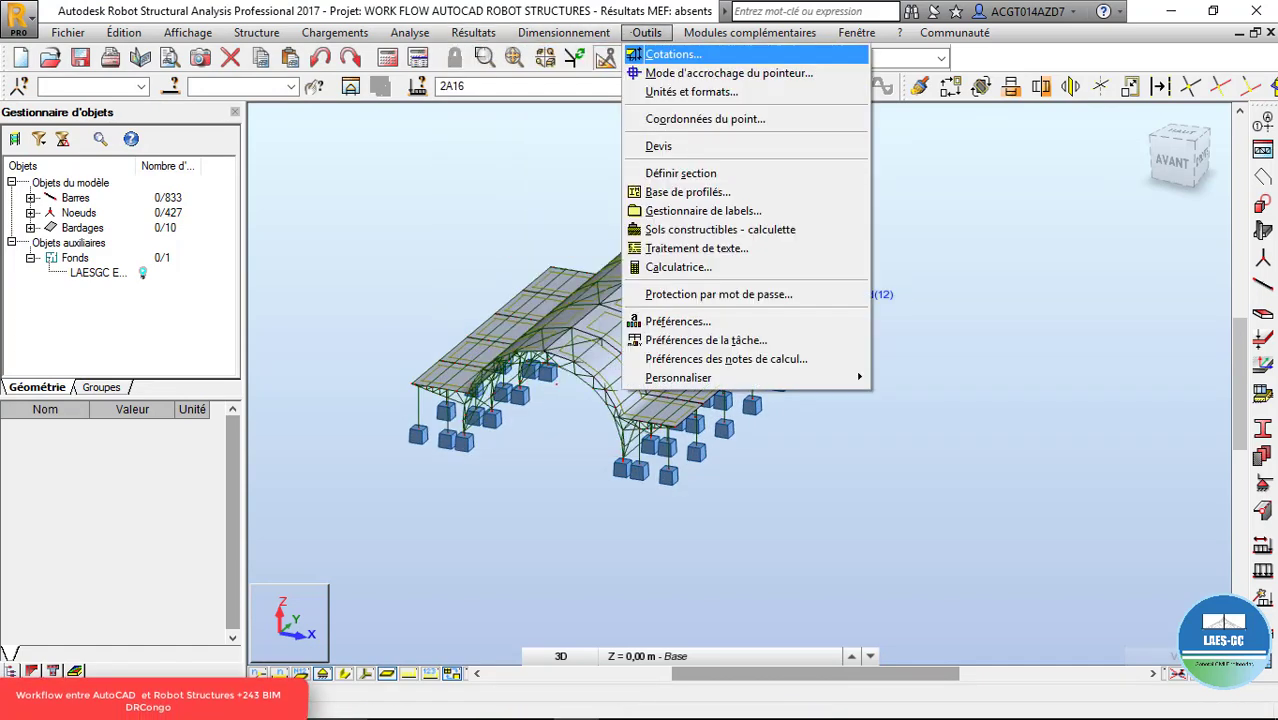
pyautogui.moveTo(410, 32)
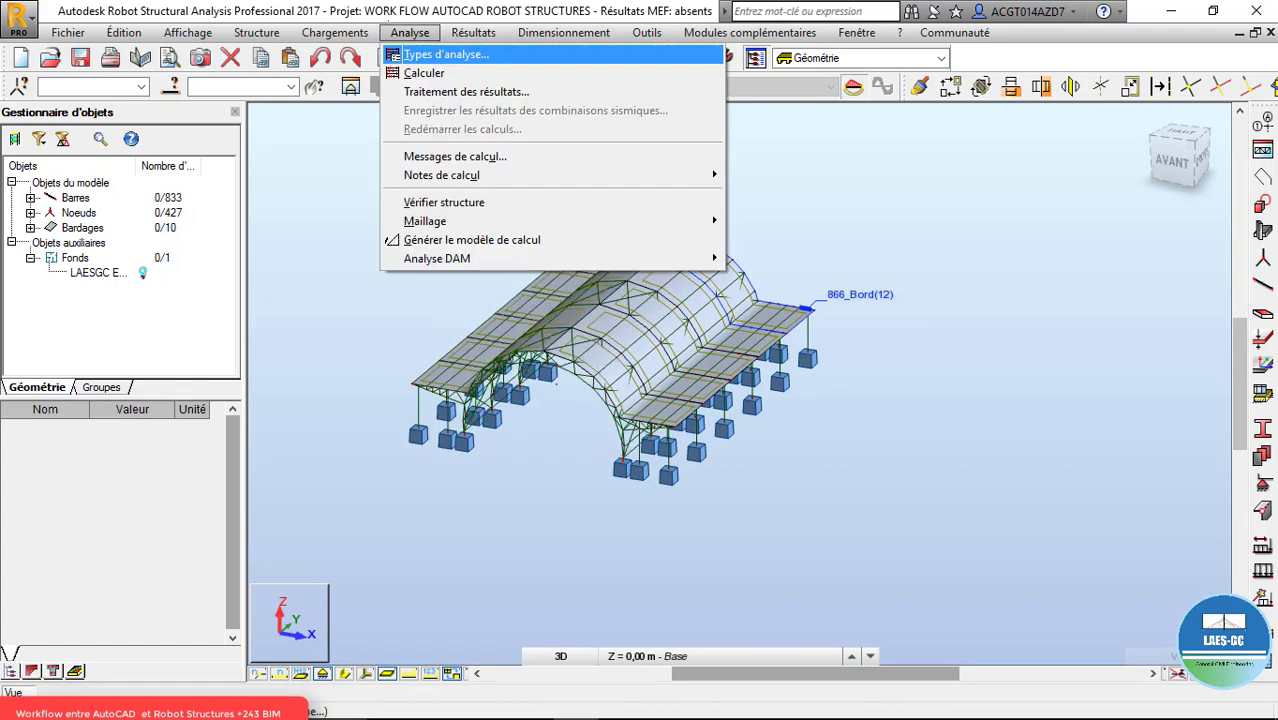
pyautogui.click(443, 202)
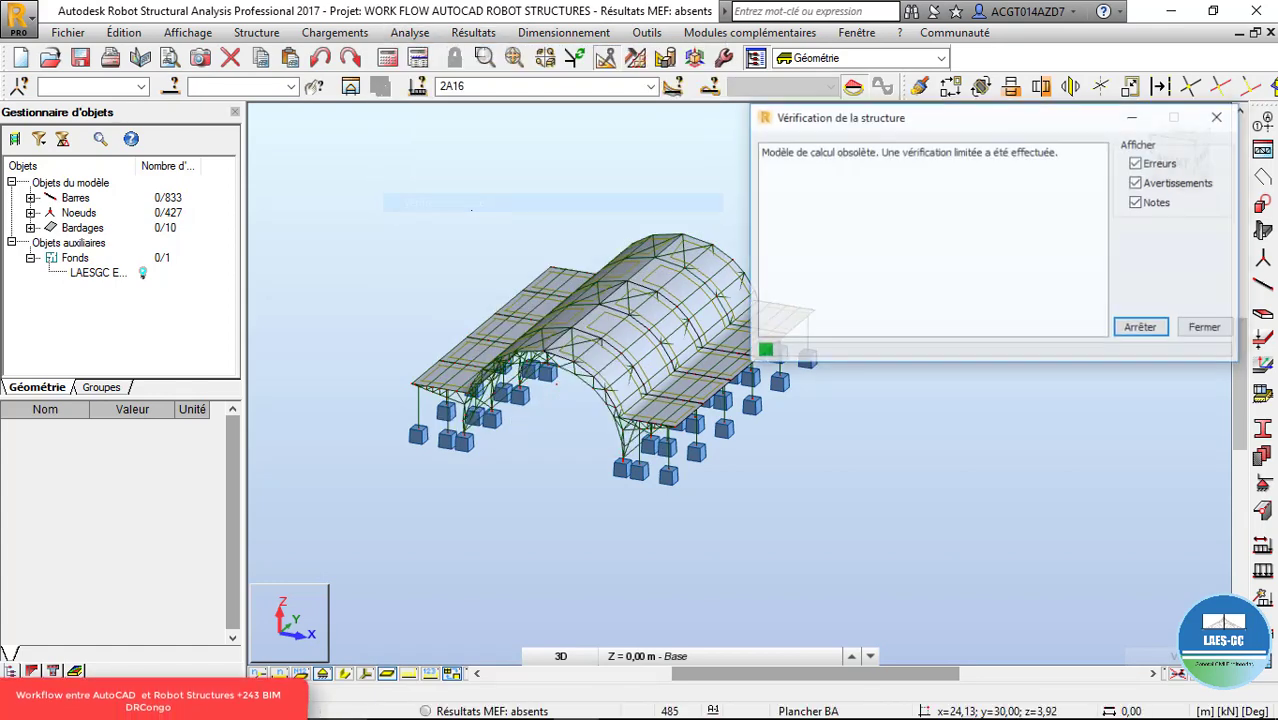
# - Select the isolated nodes reported by the structure check, isolate them in the view, delete them and return to the full model
pyautogui.click(786, 169)
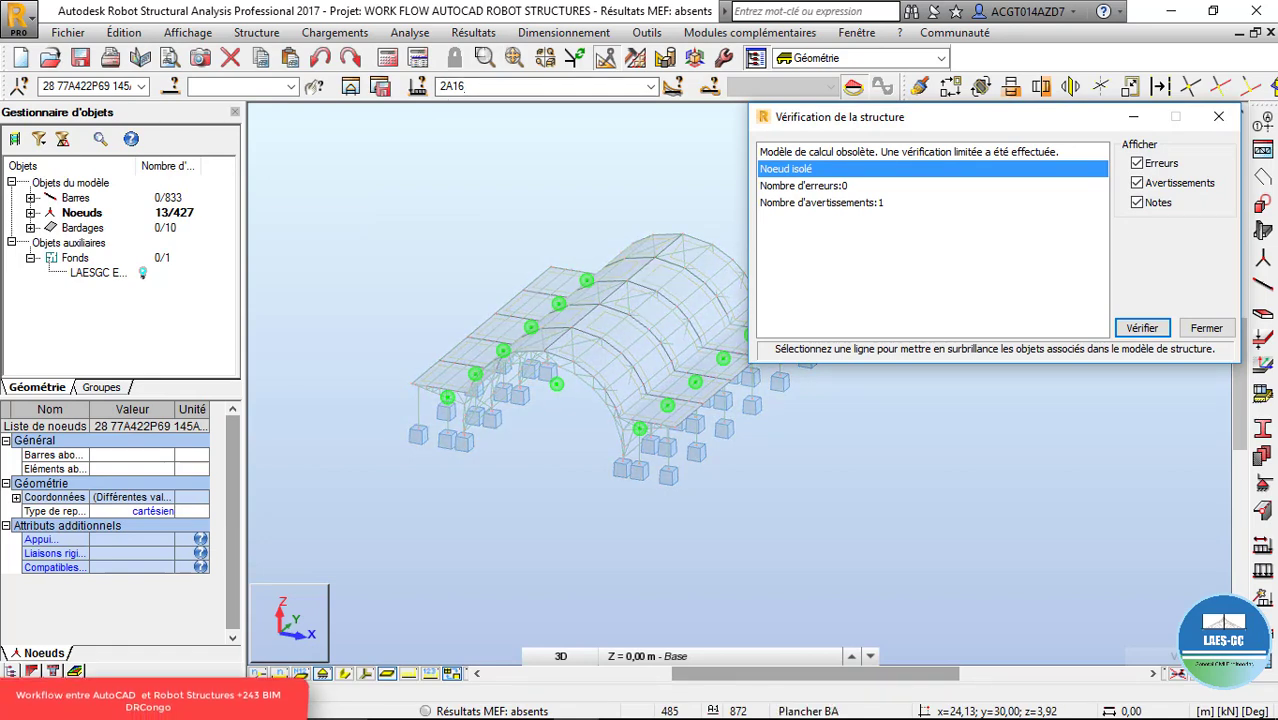
pyautogui.click(351, 87)
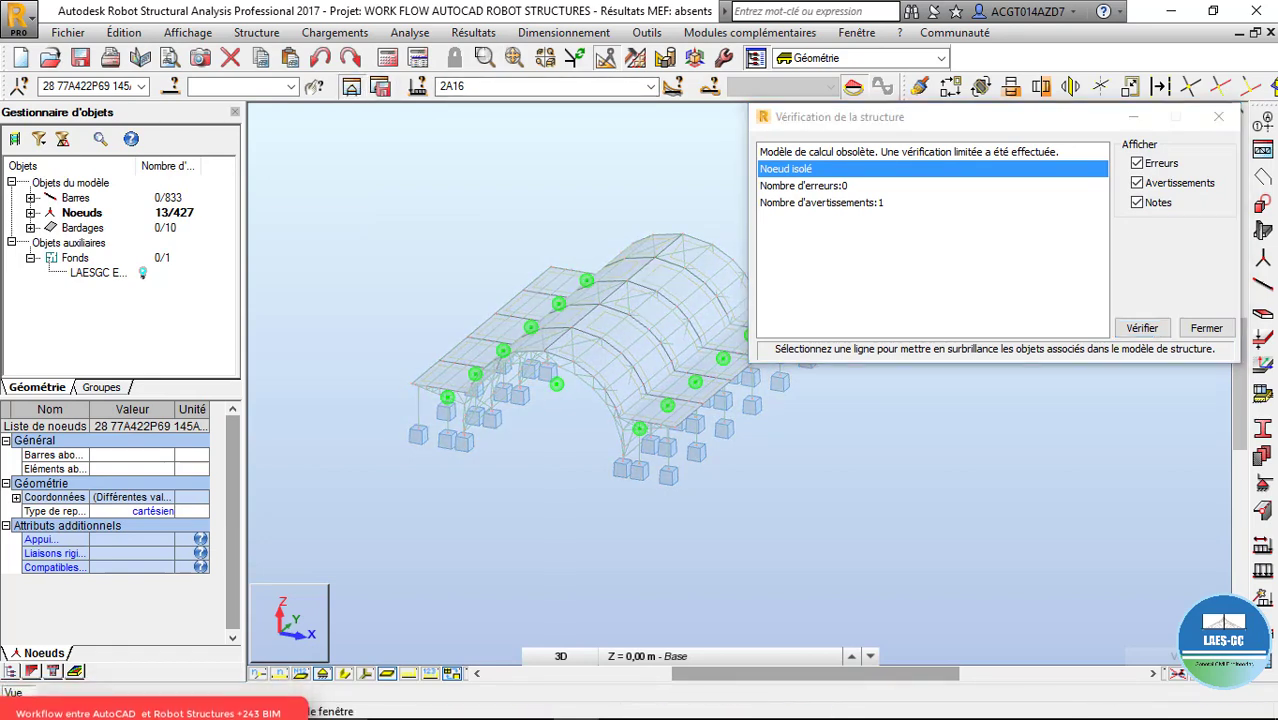
pyautogui.scroll(-1, 349, 314)
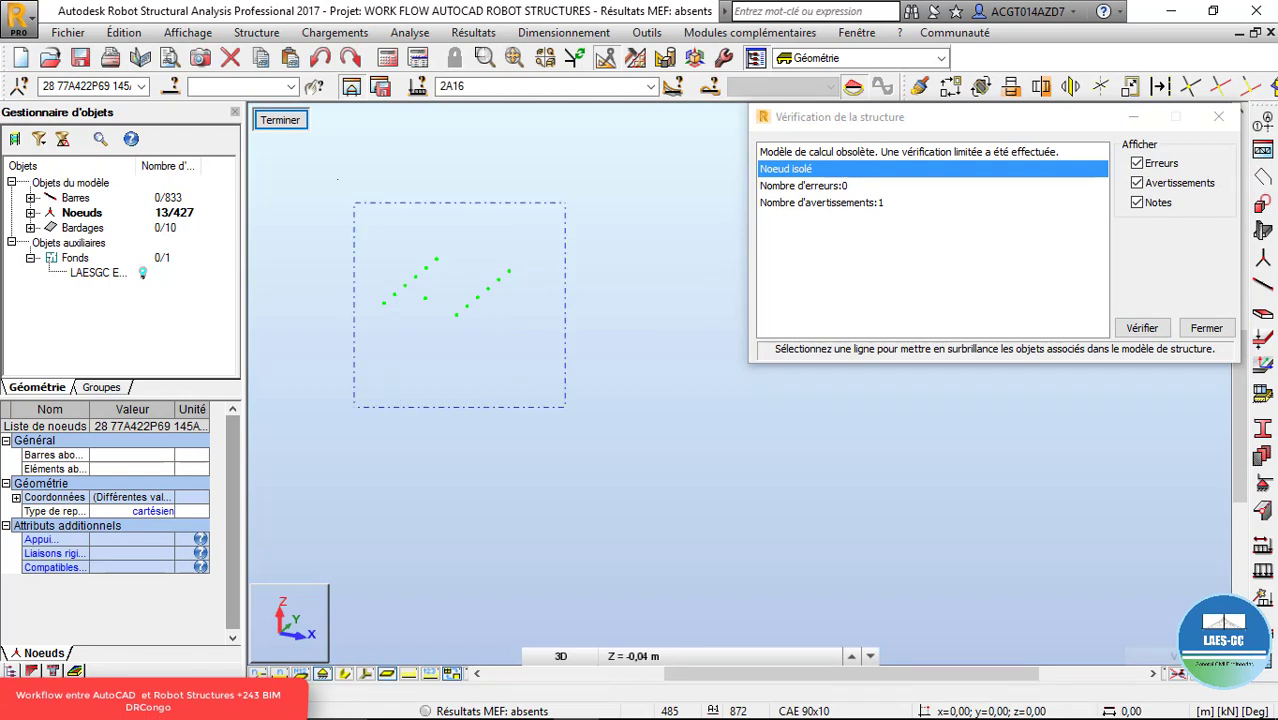
pyautogui.press('Delete')
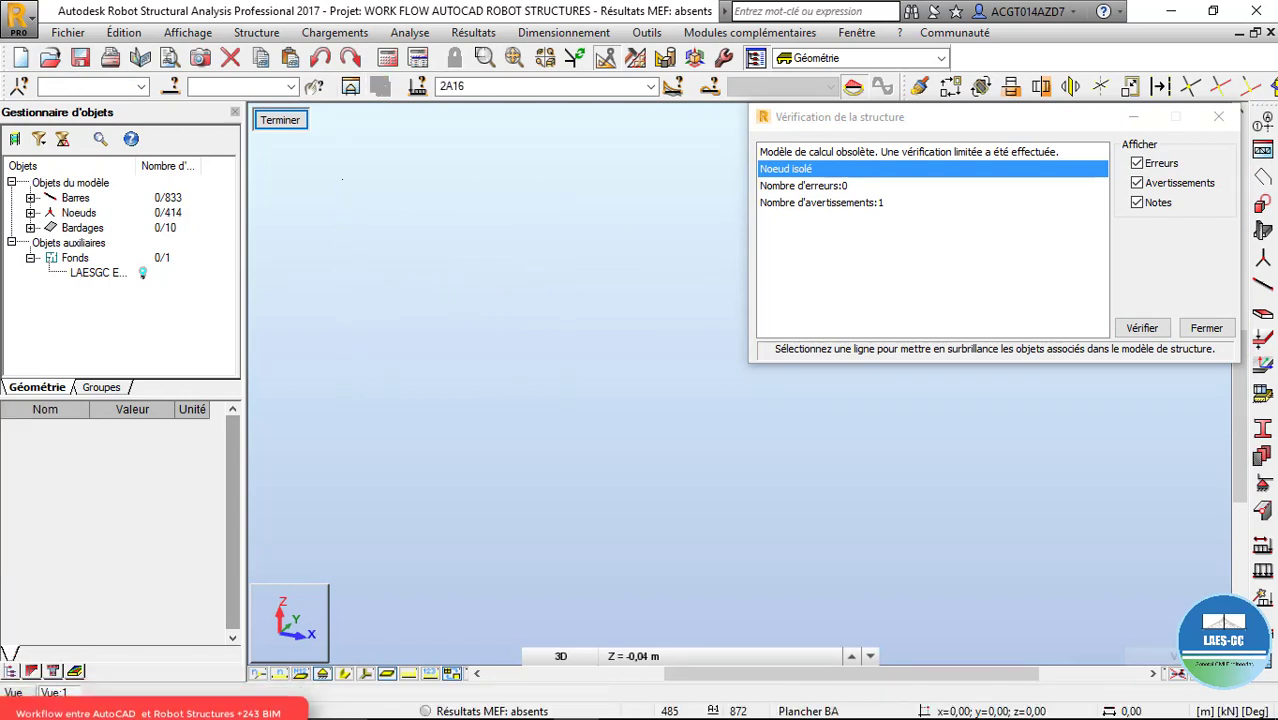
pyautogui.click(280, 120)
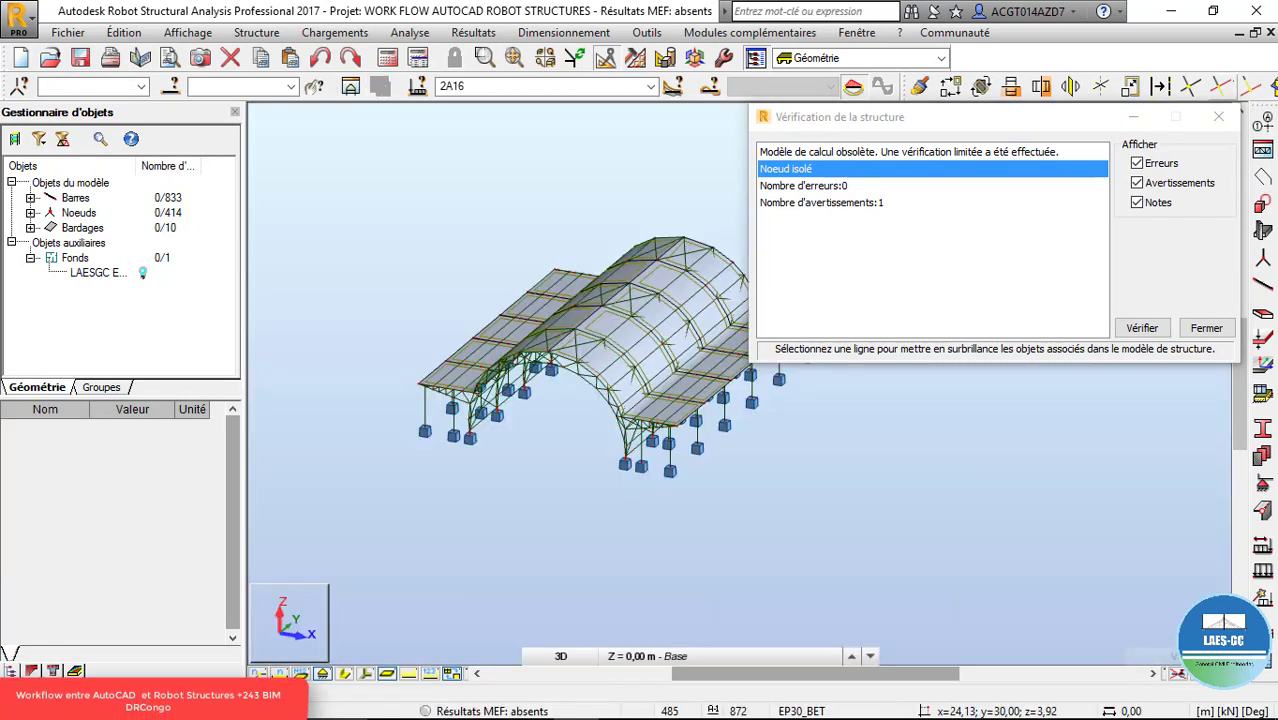
# - Close the previous check results, rerun the structure verification on the cleaned hall model and close the report
pyautogui.click(1218, 117)
pyautogui.click(335, 32)
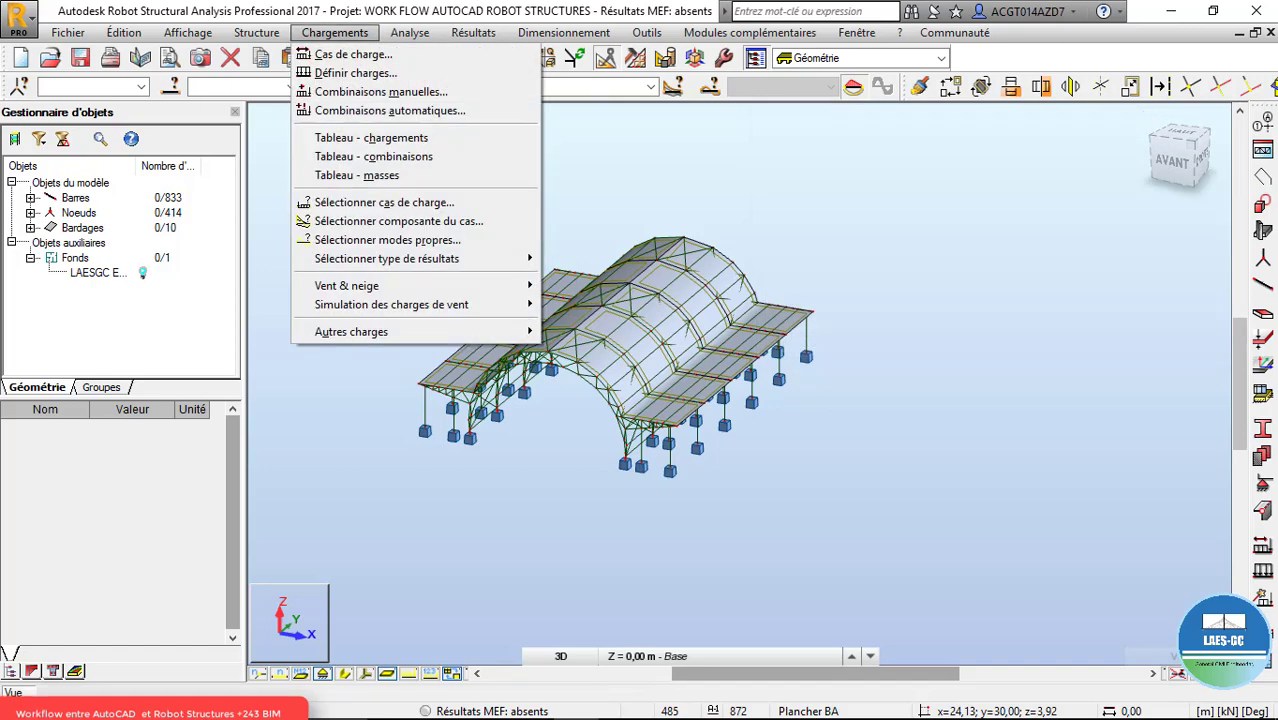
pyautogui.moveTo(410, 32)
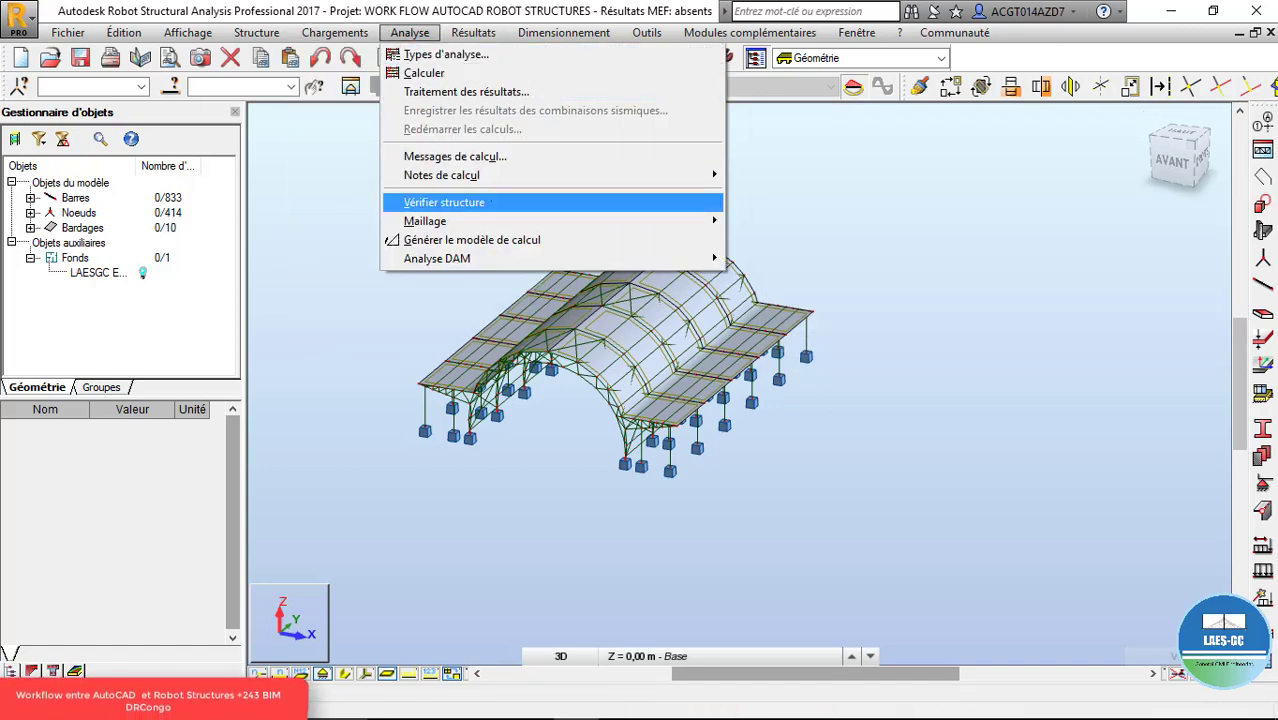
pyautogui.click(444, 202)
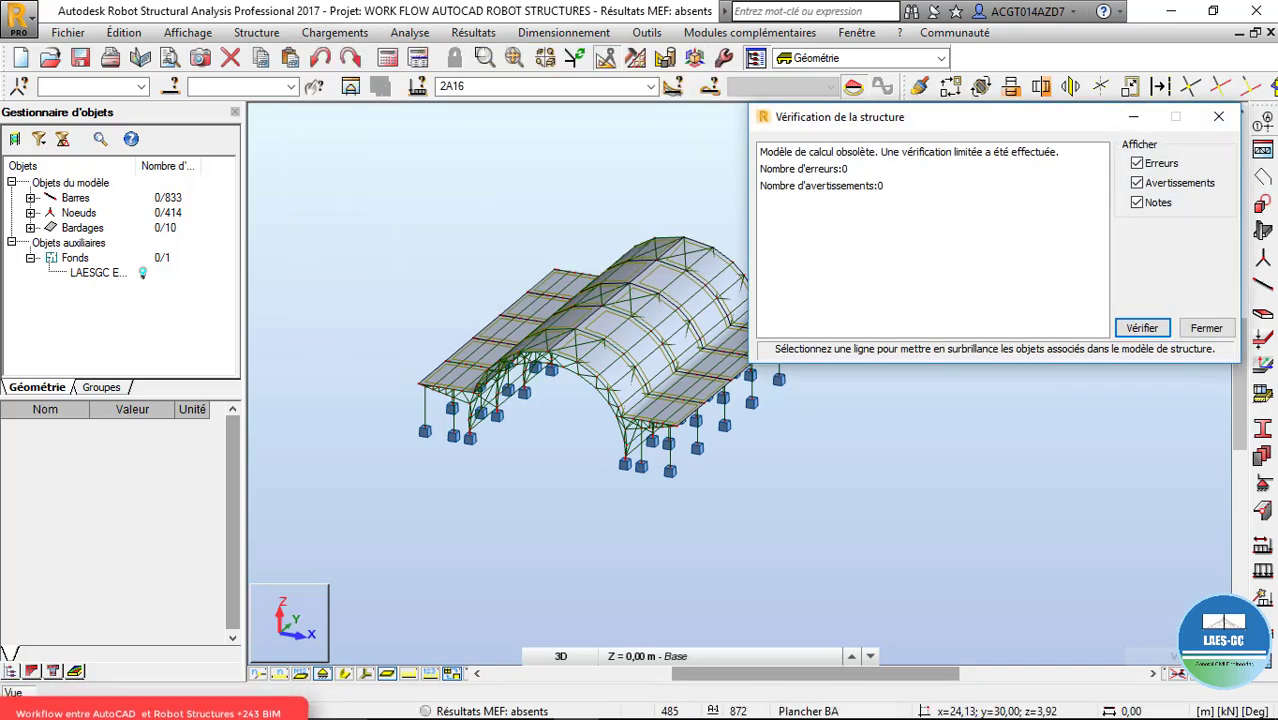
pyautogui.click(1218, 117)
# - Review the hall model in 3D and the list of load cases and combinations, and run the structural calculation
pyautogui.rightClick(838, 207)
pyautogui.click(880, 282)
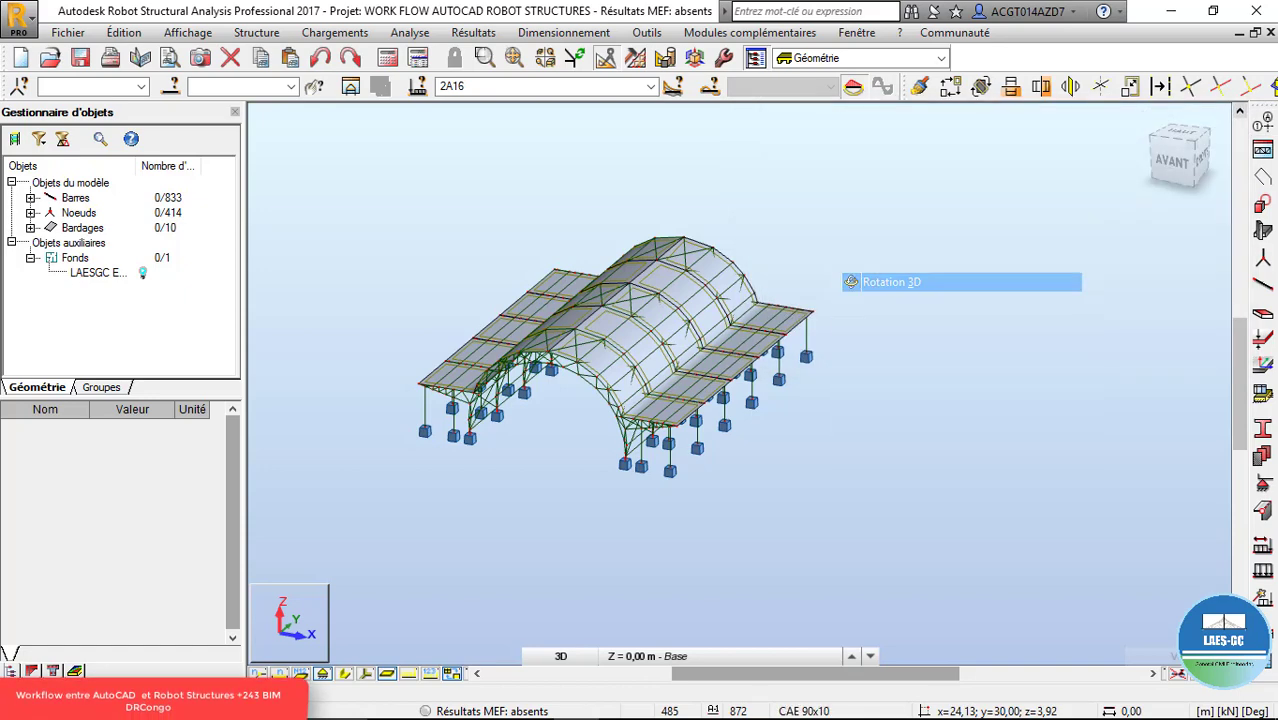
pyautogui.moveTo(580, 305); pyautogui.dragTo(687, 303)
pyautogui.scroll(4, 687, 303)
pyautogui.click(651, 87)
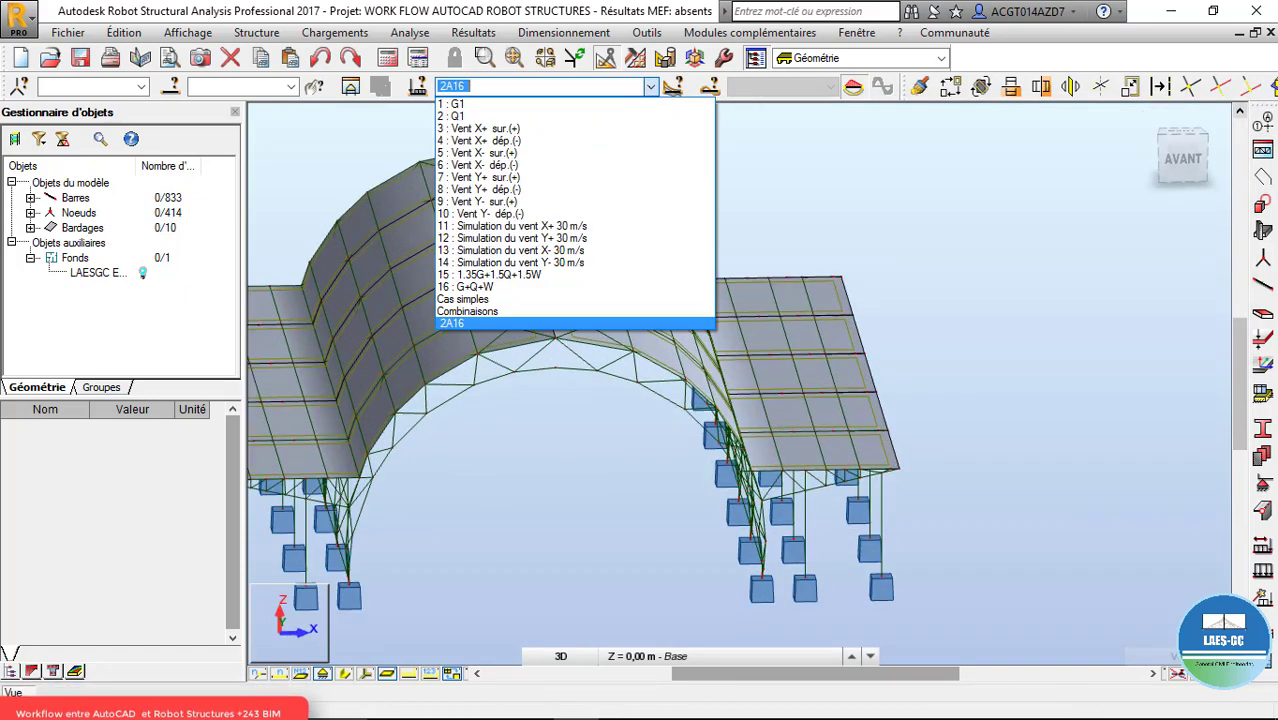
pyautogui.click(651, 87)
pyautogui.scroll(-3, 898, 314)
pyautogui.moveTo(898, 314); pyautogui.dragTo(748, 242)
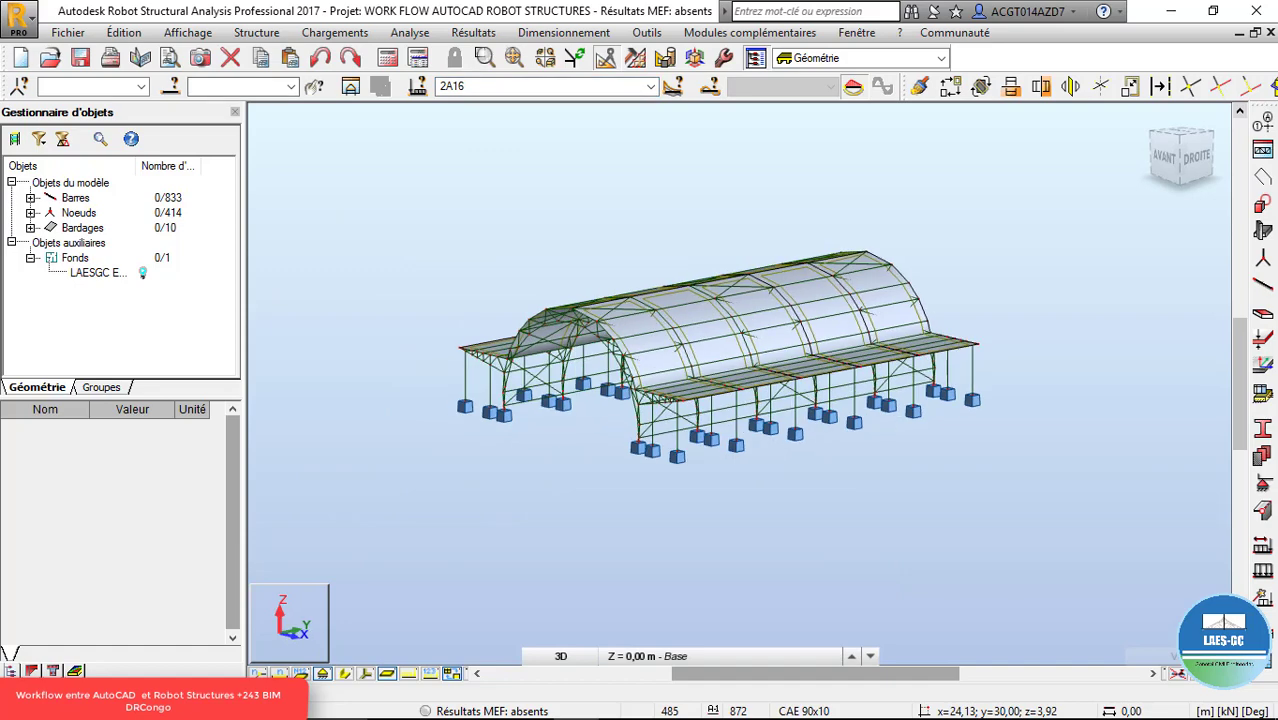
pyautogui.click(388, 57)
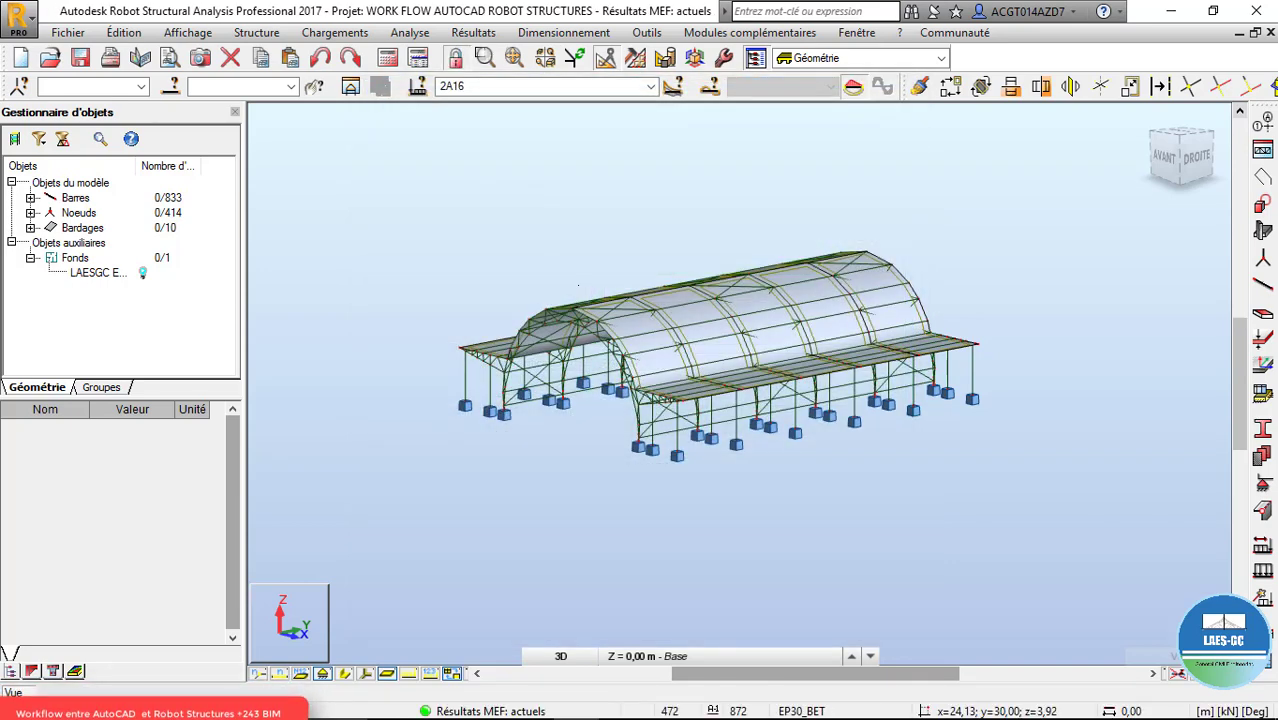
# - Examine the calculated hall model in 3D from several angles, covering the arched roof, side canopies and column supports
pyautogui.scroll(-3, 549, 315)
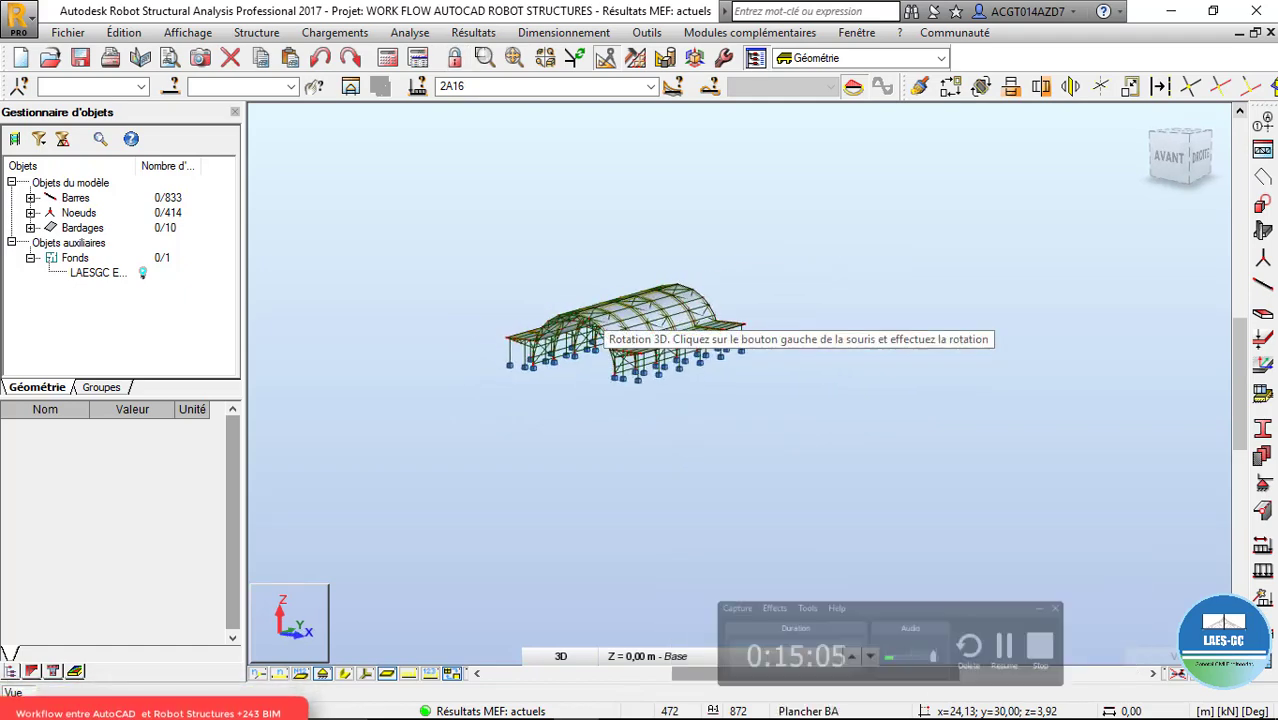
pyautogui.scroll(1, 612, 312)
pyautogui.scroll(4, 675, 288)
pyautogui.scroll(-2, 690, 282)
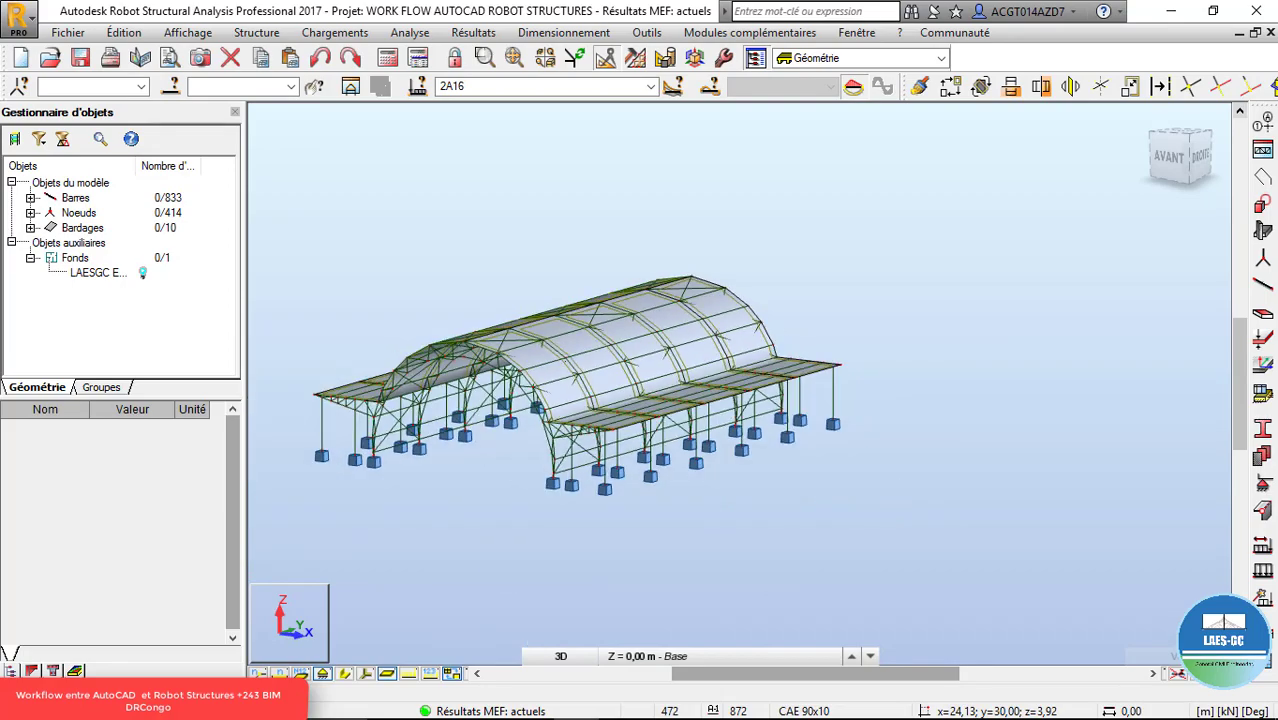
pyautogui.moveTo(600, 295); pyautogui.dragTo(622, 383)
pyautogui.scroll(-3, 618, 383)
pyautogui.moveTo(657, 443); pyautogui.dragTo(590, 442)
pyautogui.scroll(5, 493, 428)
pyautogui.scroll(-2, 493, 428)
pyautogui.scroll(-3, 545, 440)
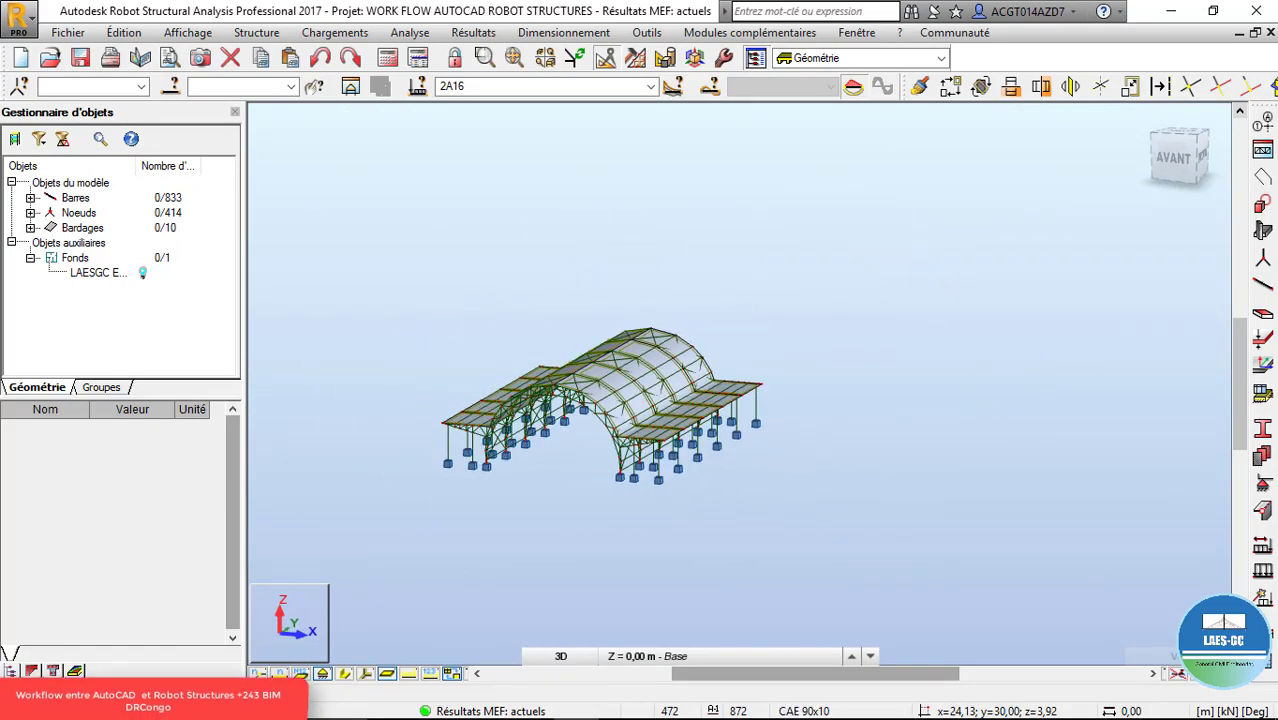
pyautogui.scroll(5, 590, 442)
pyautogui.scroll(-3, 590, 442)
pyautogui.scroll(-4, 648, 398)
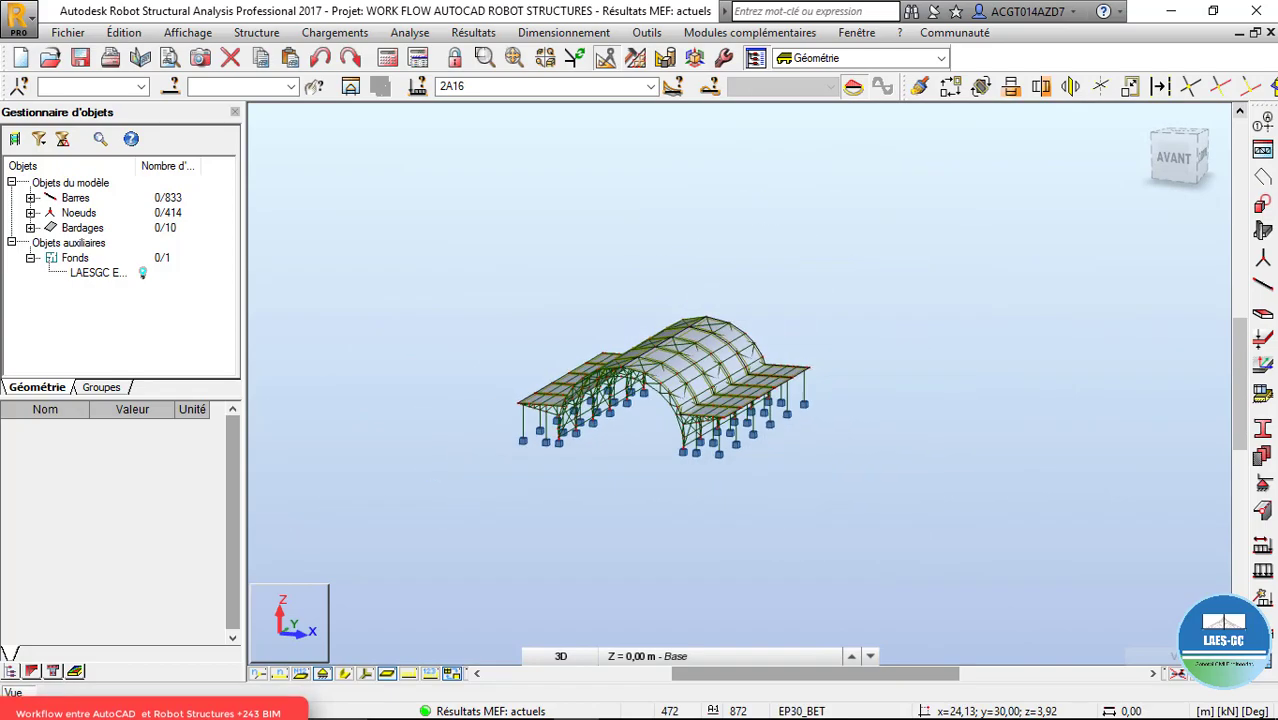
pyautogui.keyDown('shift'); pyautogui.moveTo(738, 392); pyautogui.dragTo(690, 385, button='middle'); pyautogui.keyUp('shift')
pyautogui.scroll(4, 689, 384)
pyautogui.scroll(2, 551, 418)
pyautogui.keyDown('shift'); pyautogui.moveTo(551, 418); pyautogui.dragTo(520, 415, button='middle'); pyautogui.keyUp('shift')
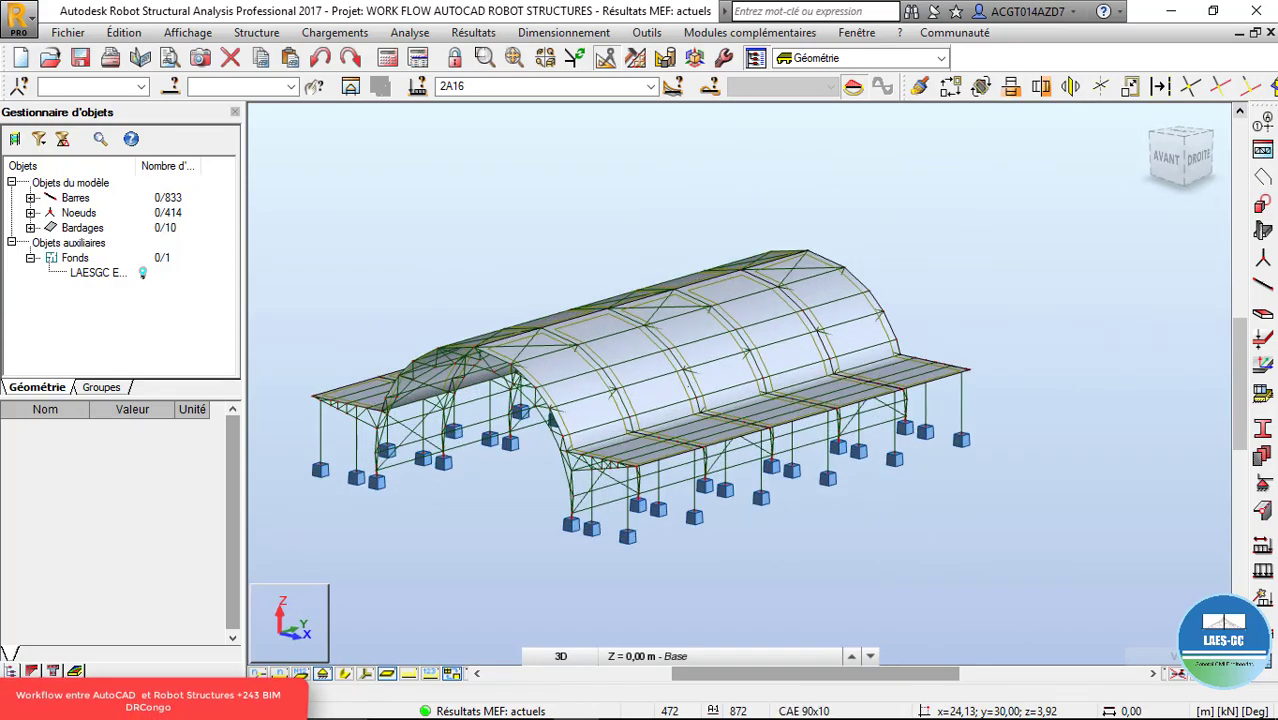